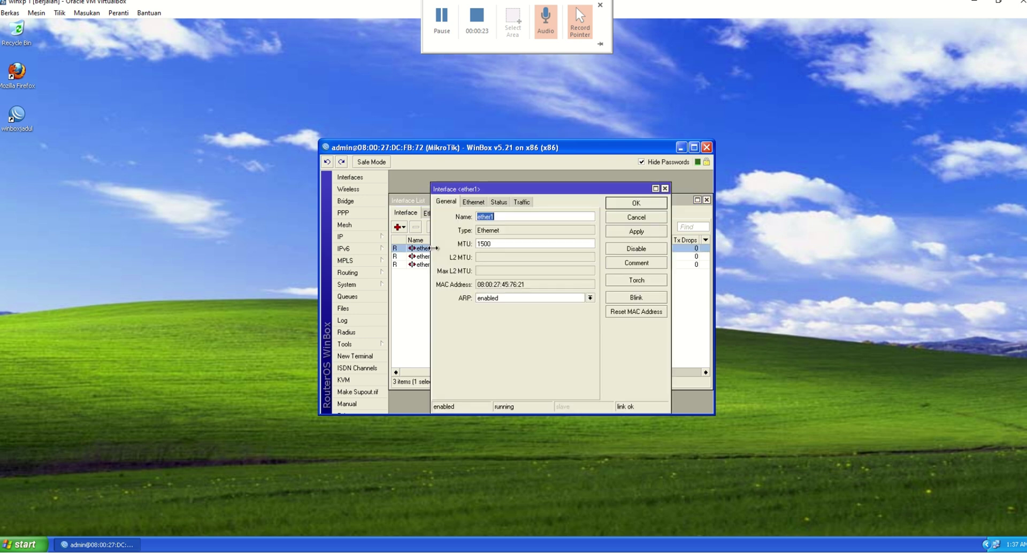
Step: Rename the ether1 interface as Publik and the ether2 interface as Lokal
text(Publik)
click(653, 202)
double_click(468, 259)
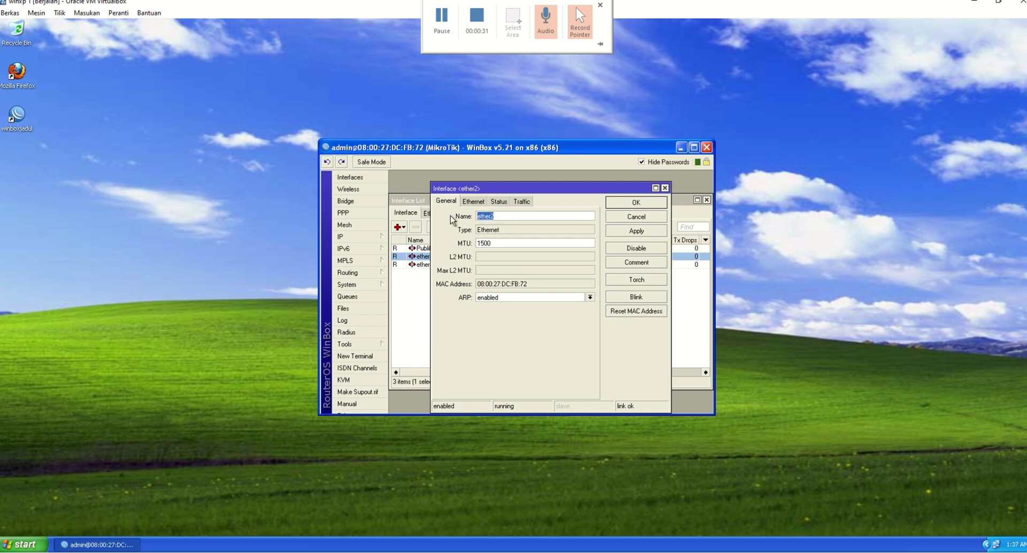
text(Lokal)
click(635, 204)
Step: Rename the ether3 interface as ToR2
click(442, 270)
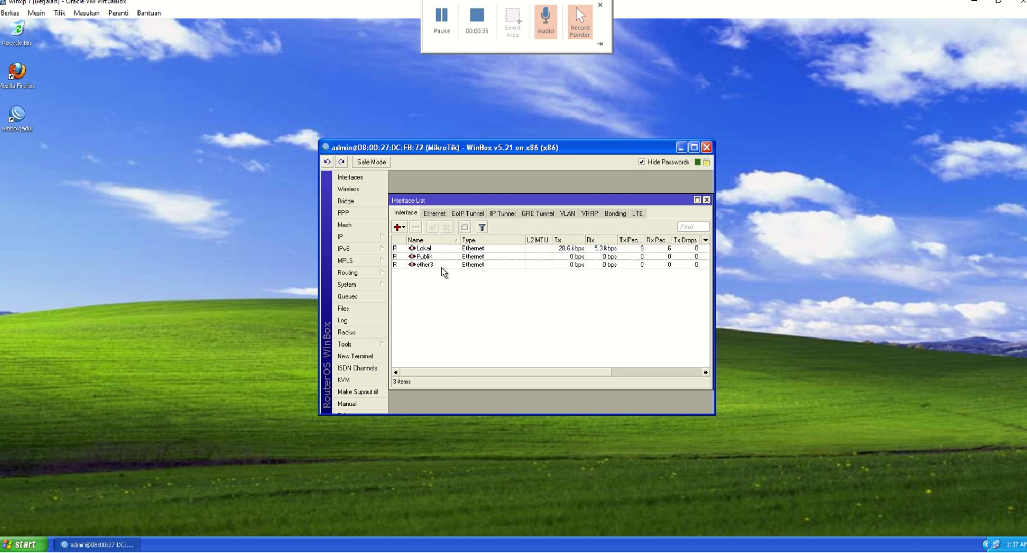
double_click(441, 265)
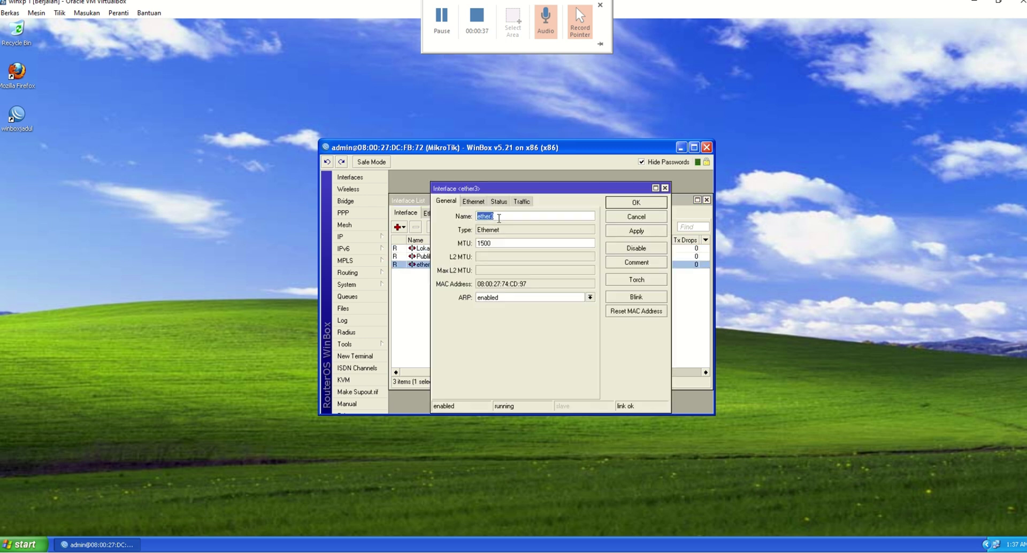
key(BackSpace)
text(ToR2)
click(636, 230)
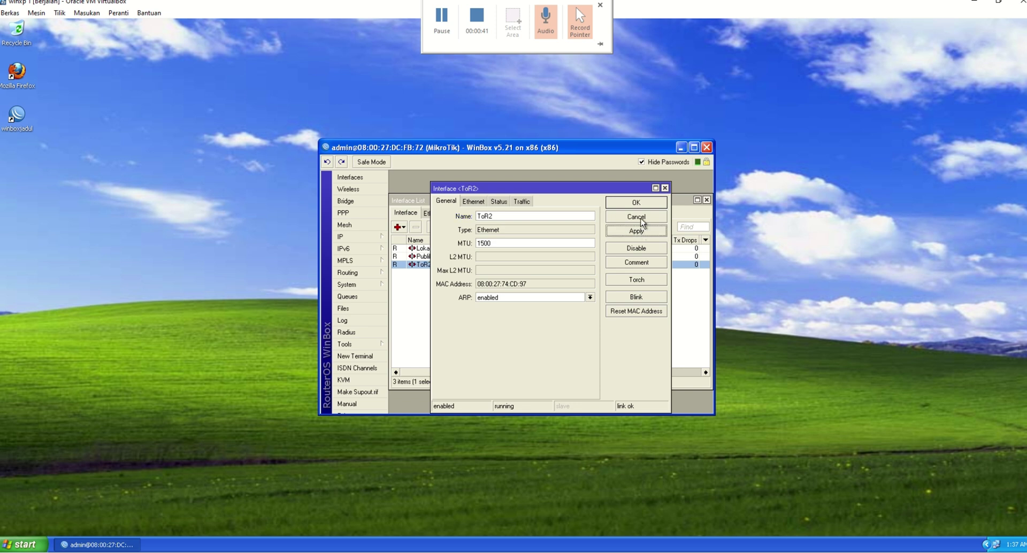
click(636, 203)
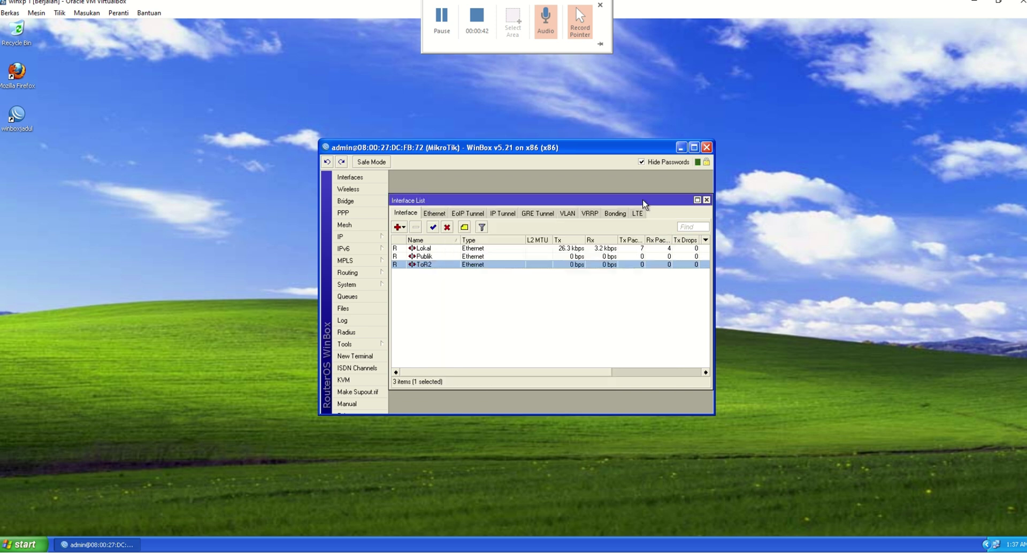
Step: Add the IP address 192.168.137.100/24 on the Publik interface
click(370, 236)
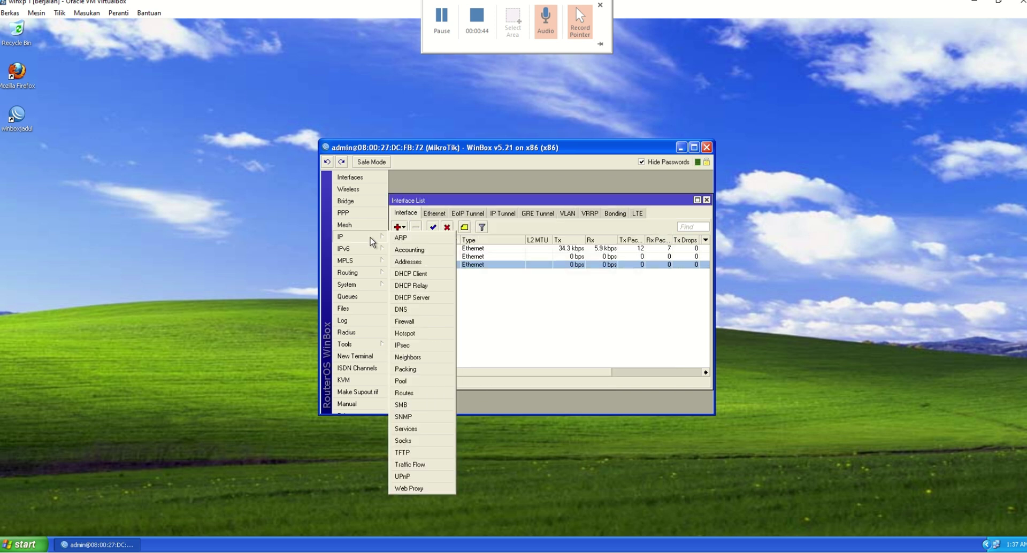
click(437, 262)
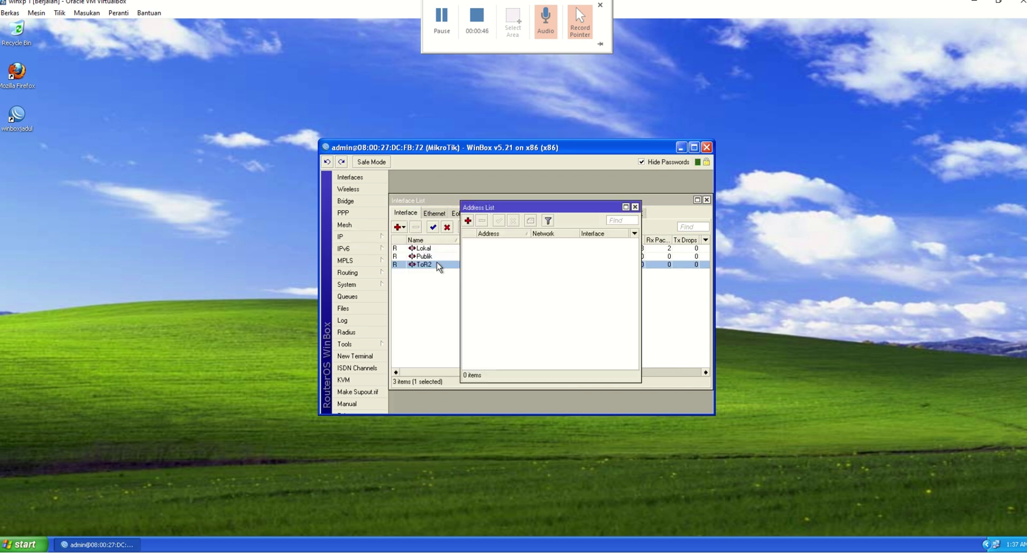
click(468, 224)
drag(541, 246, 514, 246)
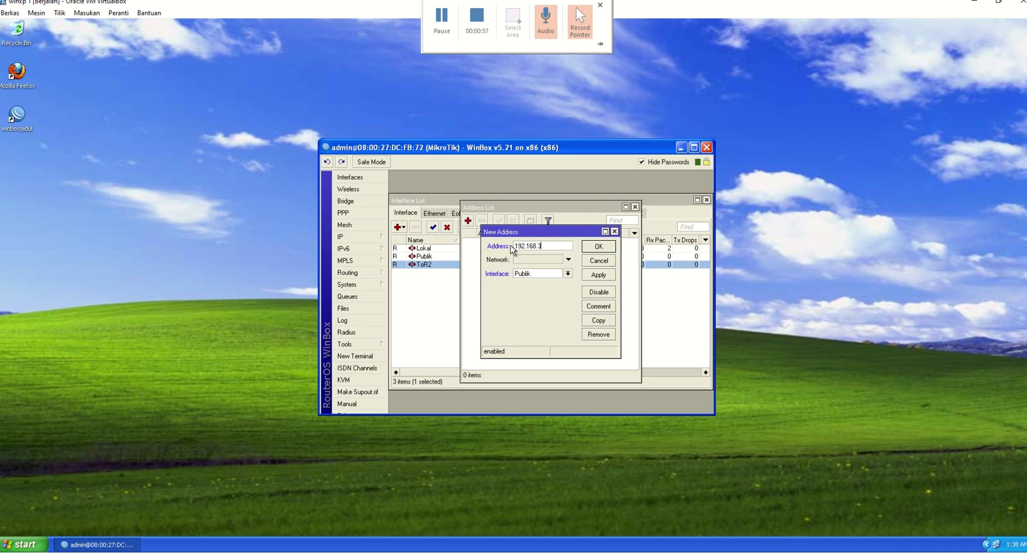
text(192.168.137.100/24)
click(599, 275)
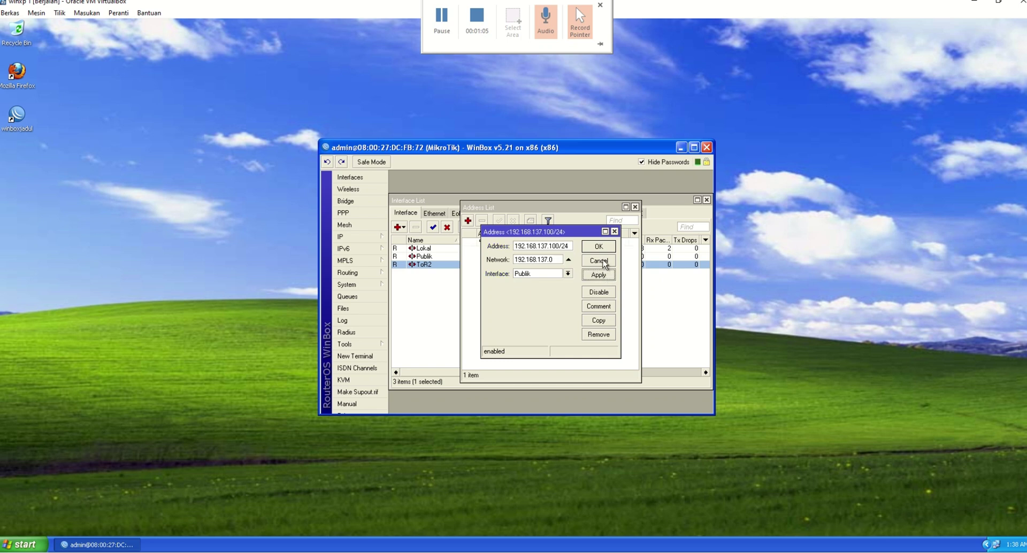
click(599, 247)
Step: Add the IP address 192.168.10.1/24 on the Lokal interface
click(468, 221)
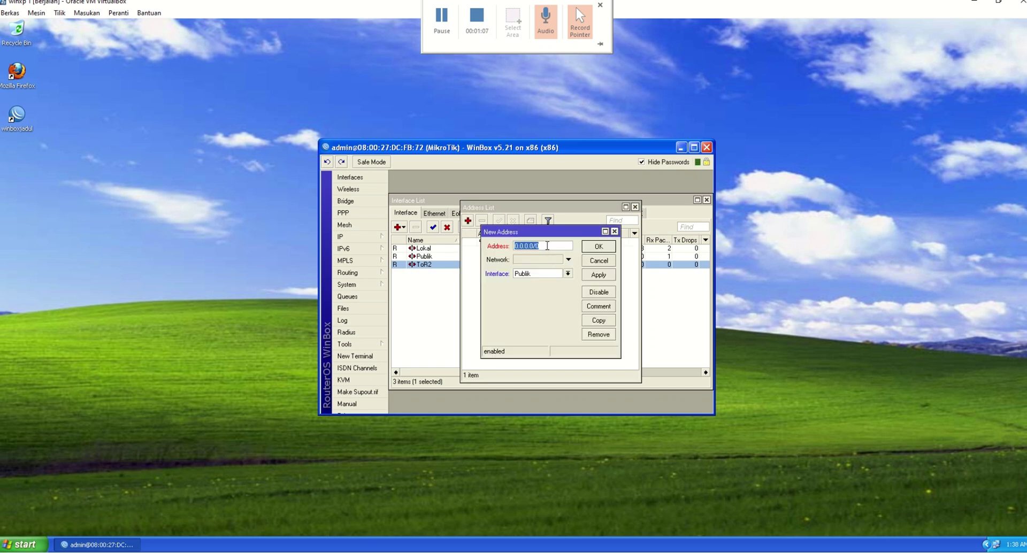
text(192.168.10.1/24)
click(567, 274)
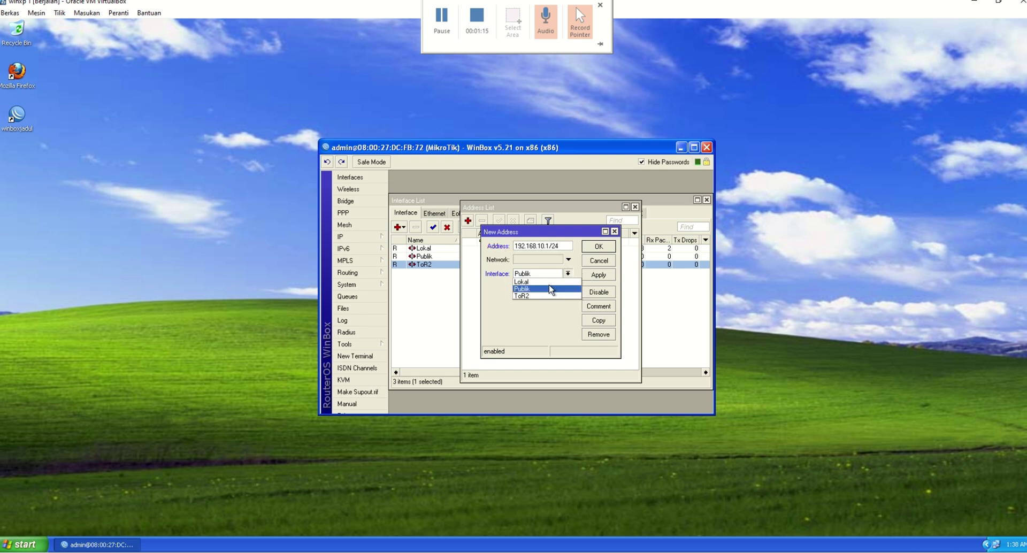
click(556, 282)
click(598, 275)
click(608, 247)
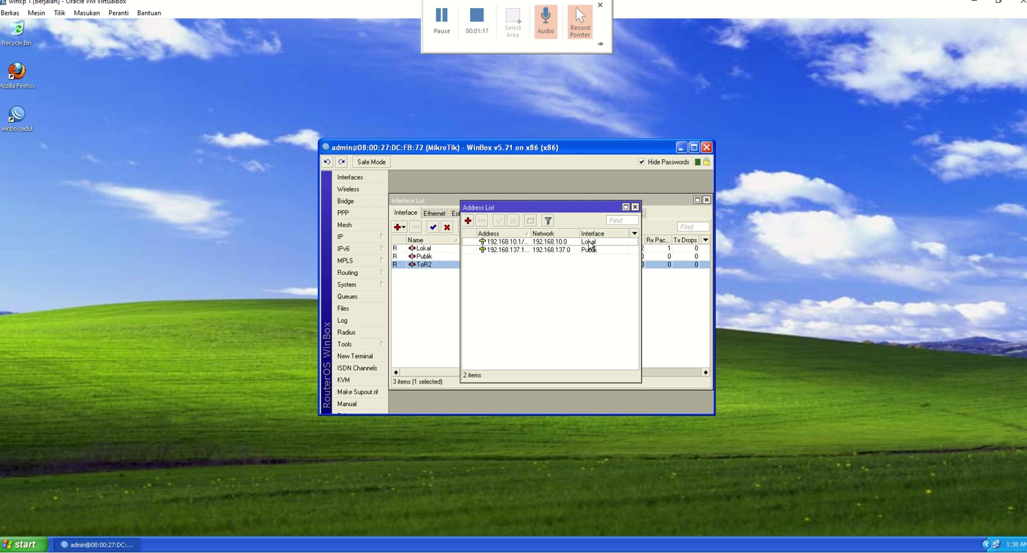
Step: Add the IP address 20.20.20.2/24 on the ToR2 interface and close the address list
click(468, 221)
text(20.20.20.)
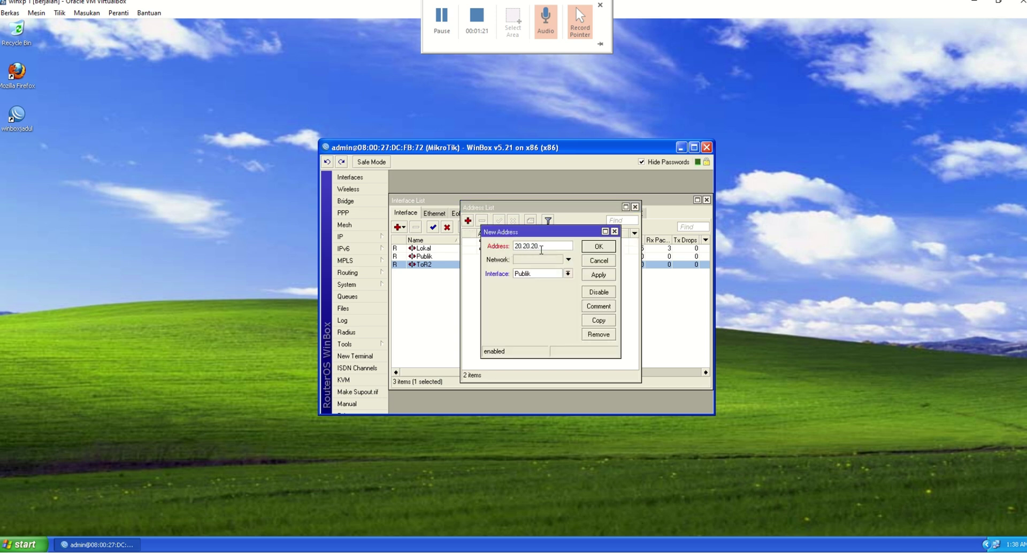
text(2/24)
click(567, 273)
click(544, 296)
click(598, 247)
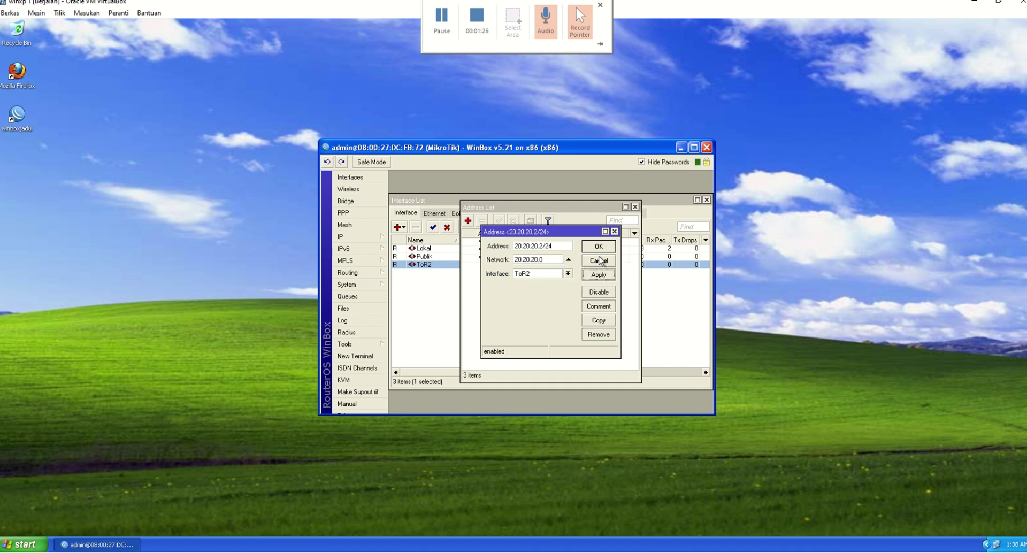
click(635, 207)
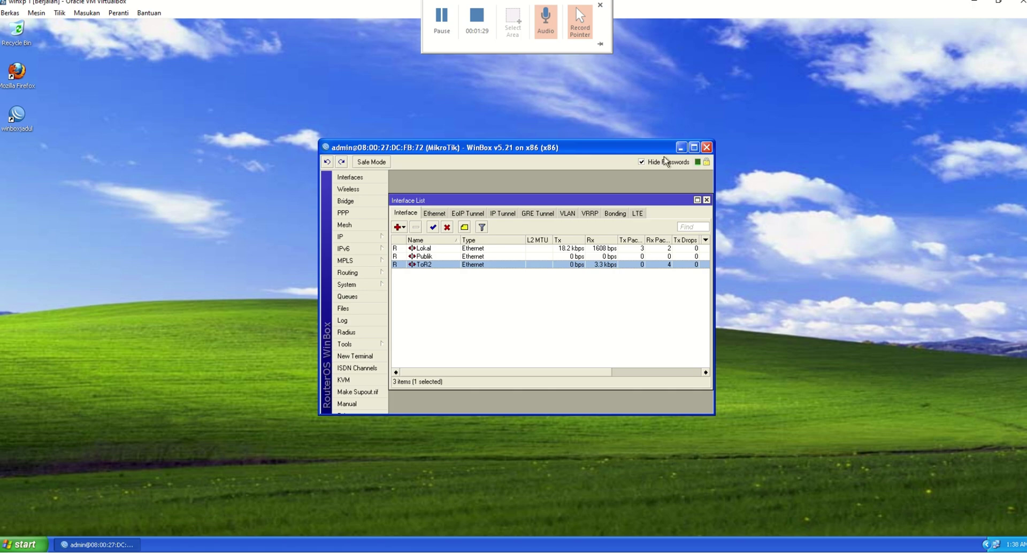
Step: Minimise WinBox and switch to the running winxp 2 virtual machine
click(681, 147)
key(alt+Tab)
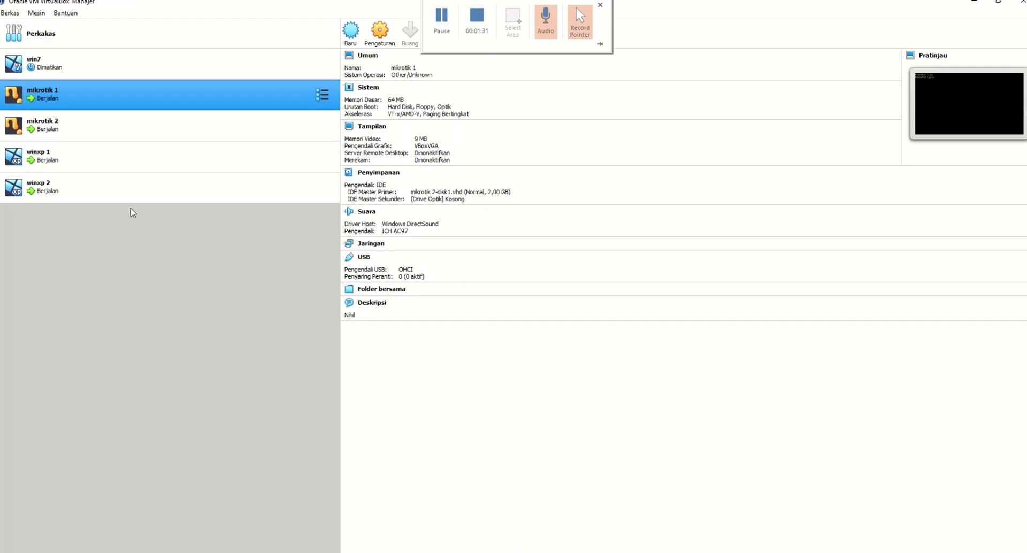
click(127, 188)
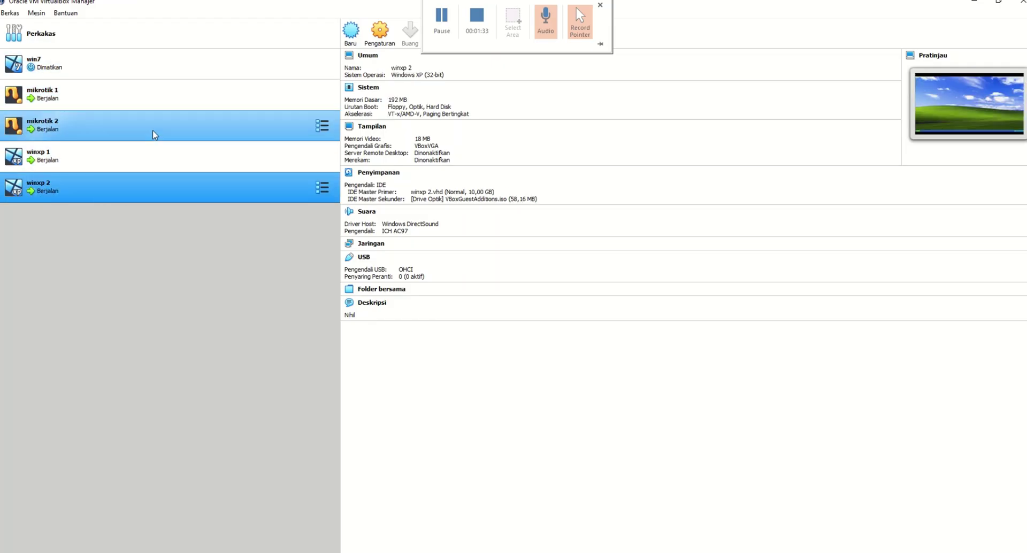
mouse_move(459, 544)
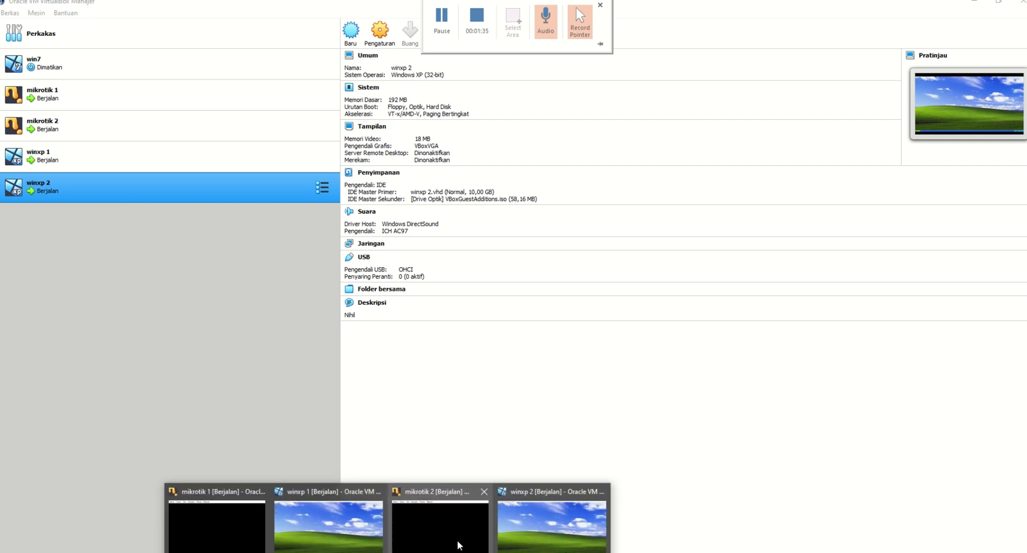
click(551, 514)
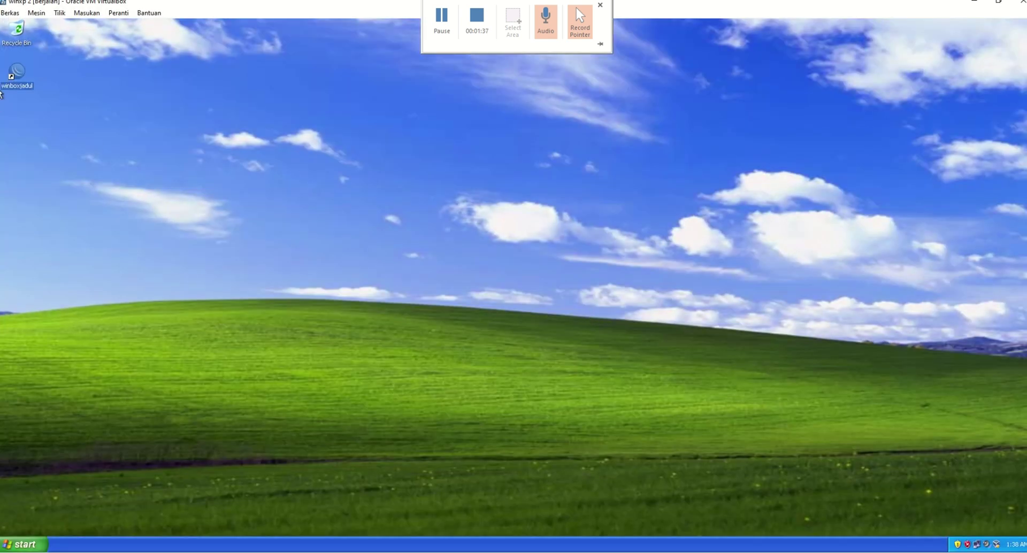
Step: Launch WinBox, connect to the second MikroTik router and dismiss the RouterOS welcome notice
double_click(23, 71)
click(315, 61)
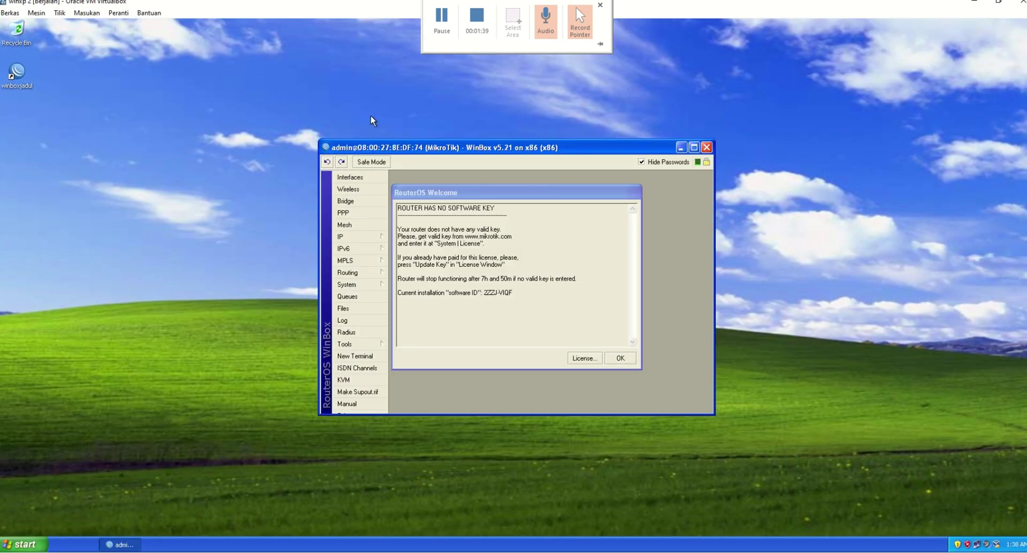
click(620, 359)
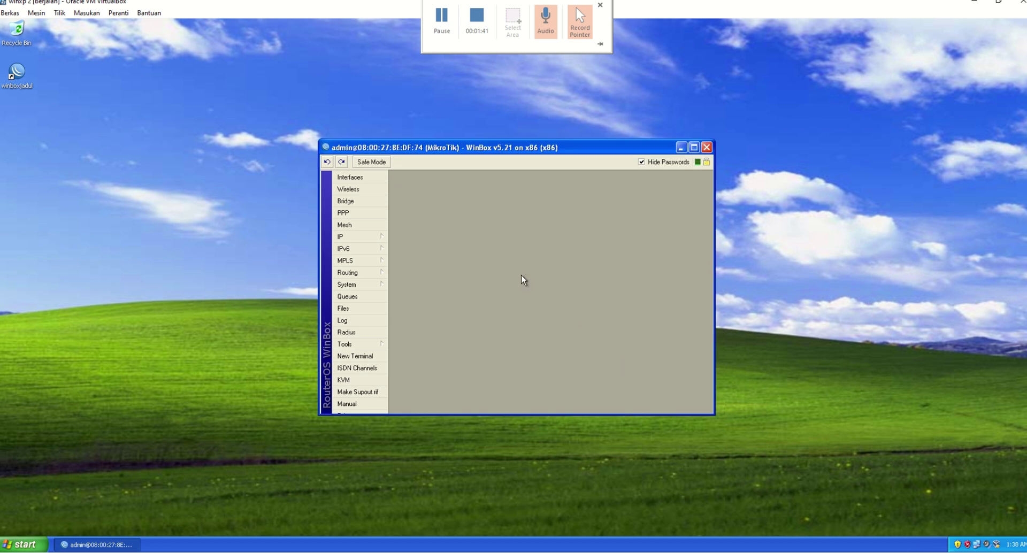
Step: Rename the second router's ether1 interface as ToR1
click(364, 181)
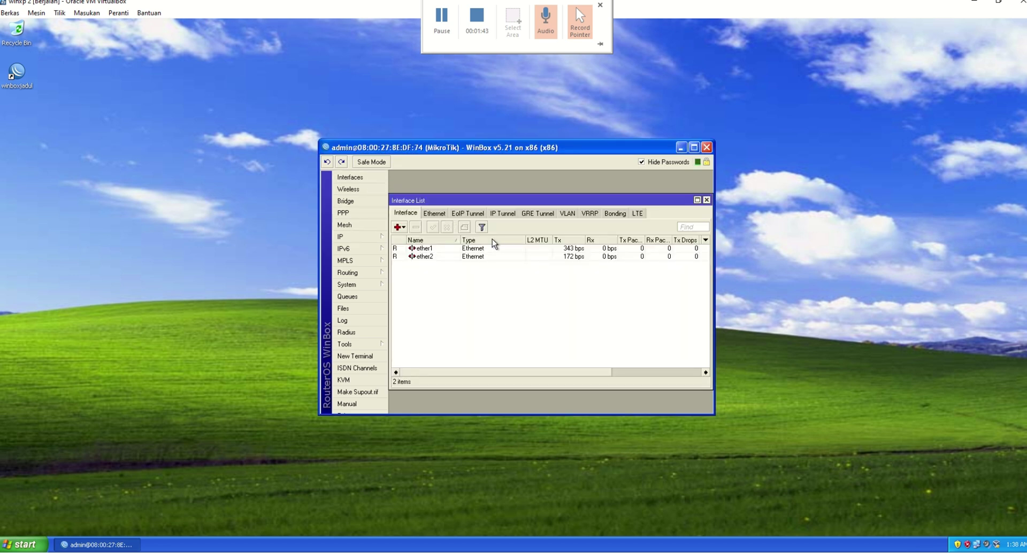
double_click(503, 248)
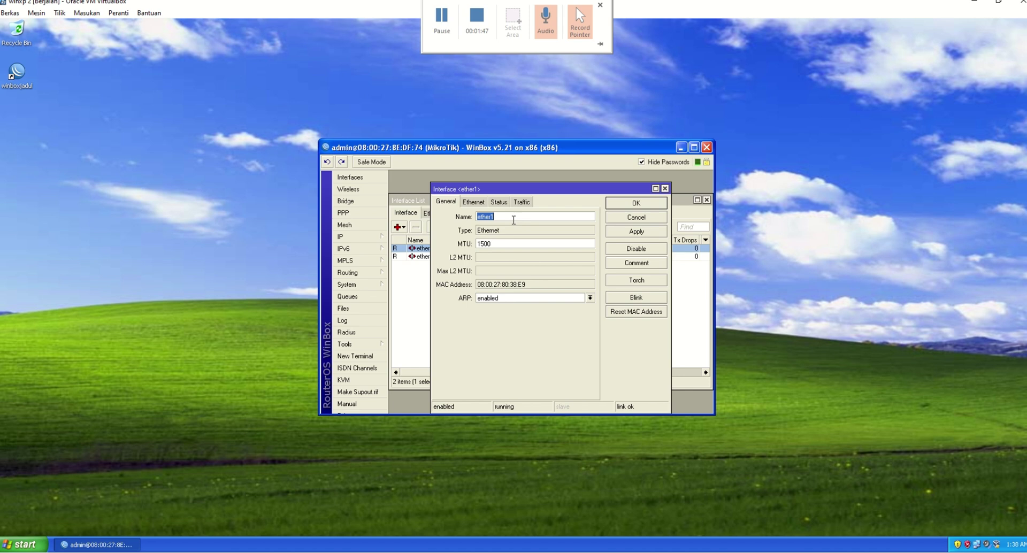
text(ToR1)
click(637, 234)
click(636, 203)
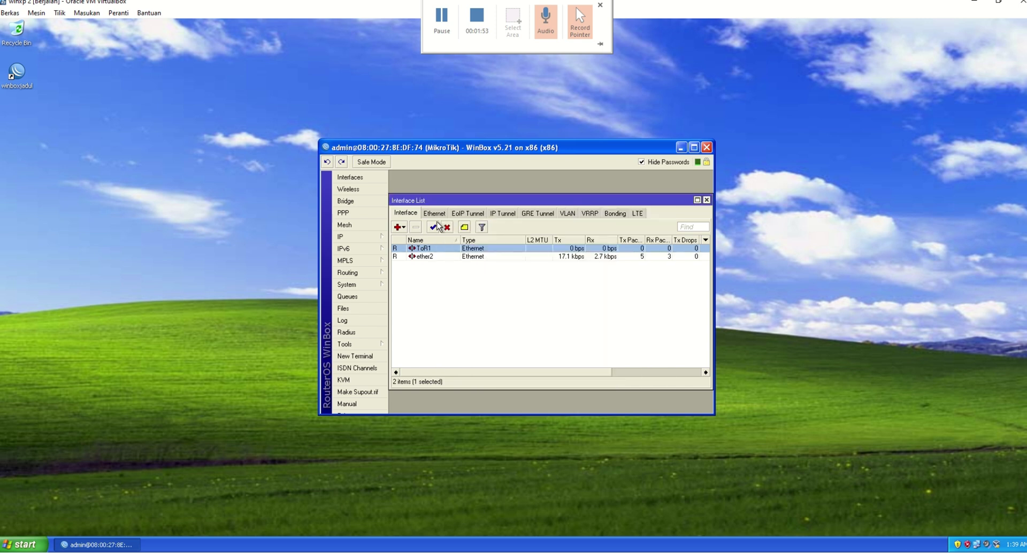
Step: Rename the second router's ether2 interface as Lokal
double_click(429, 257)
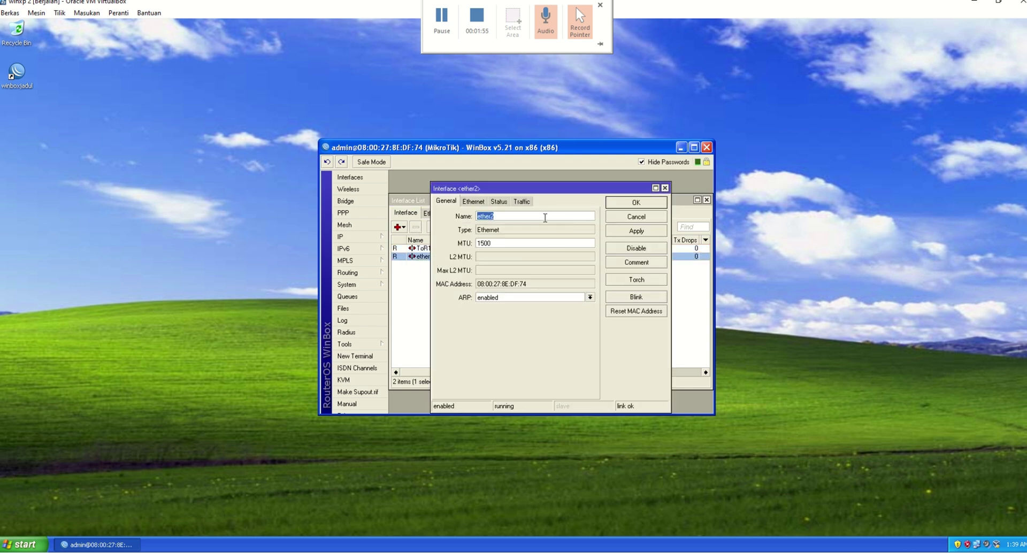
text(Lokal)
click(630, 233)
click(636, 203)
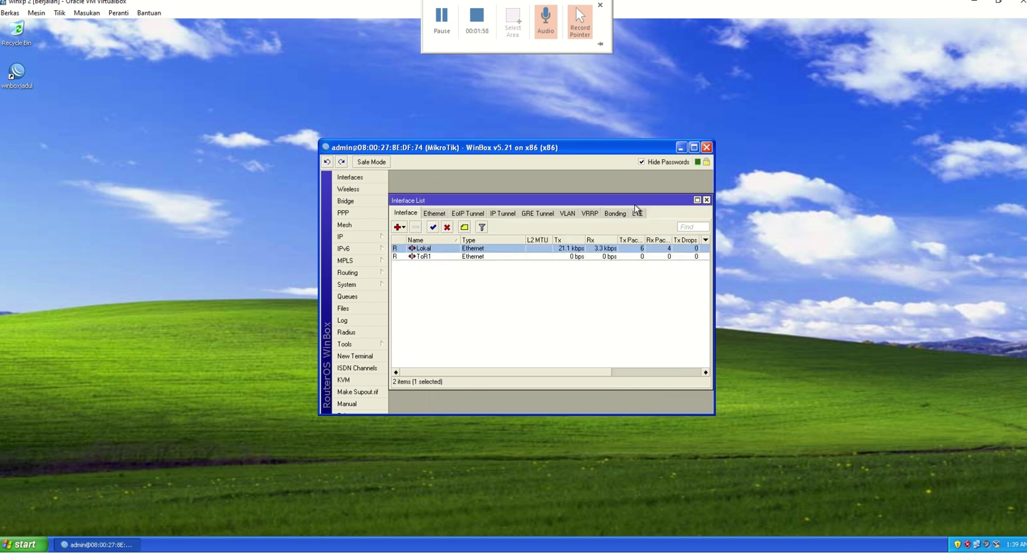
Step: Maximise WinBox and add the IP address 20.20.20.3/24 on the second router's ToR1 interface
click(374, 239)
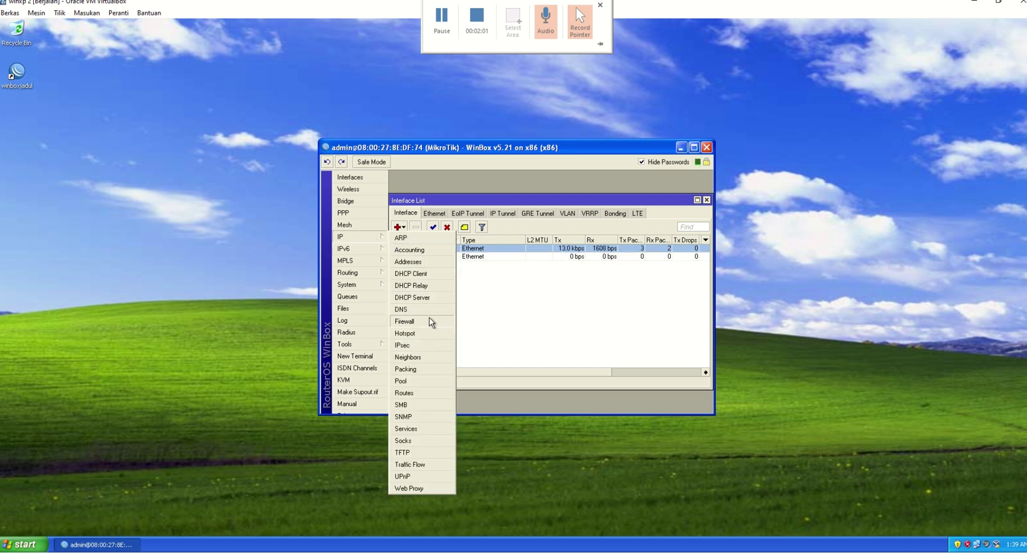
click(429, 260)
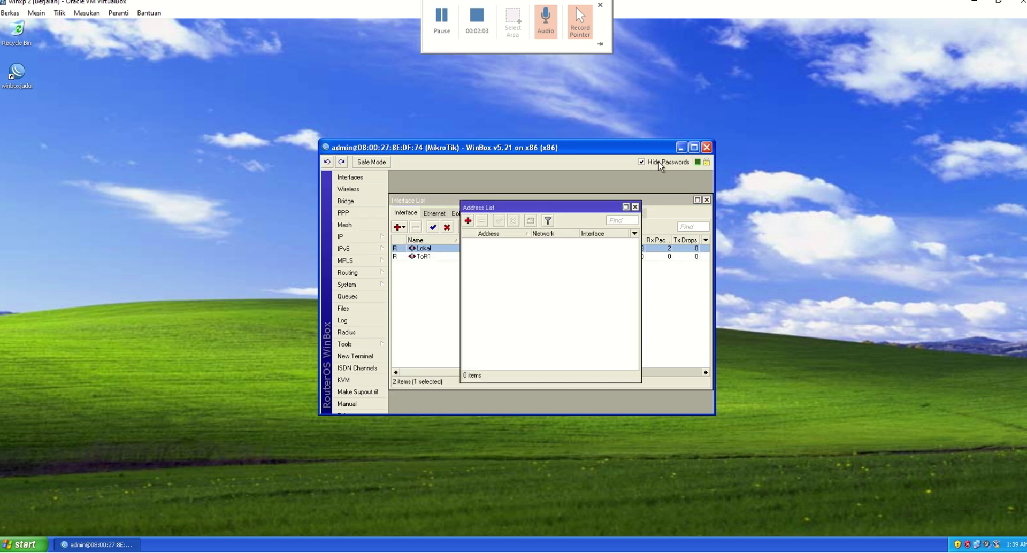
click(694, 147)
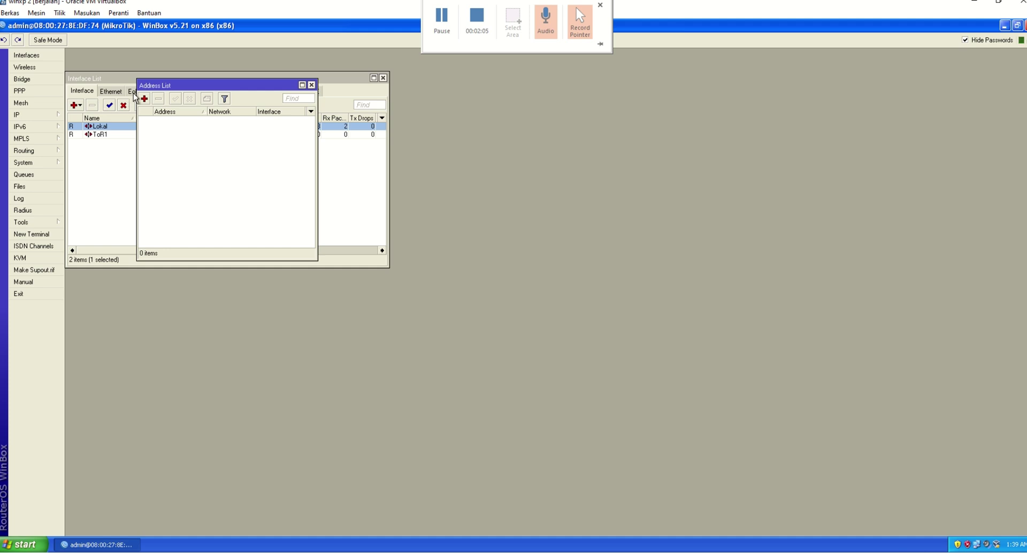
click(467, 221)
text(192)
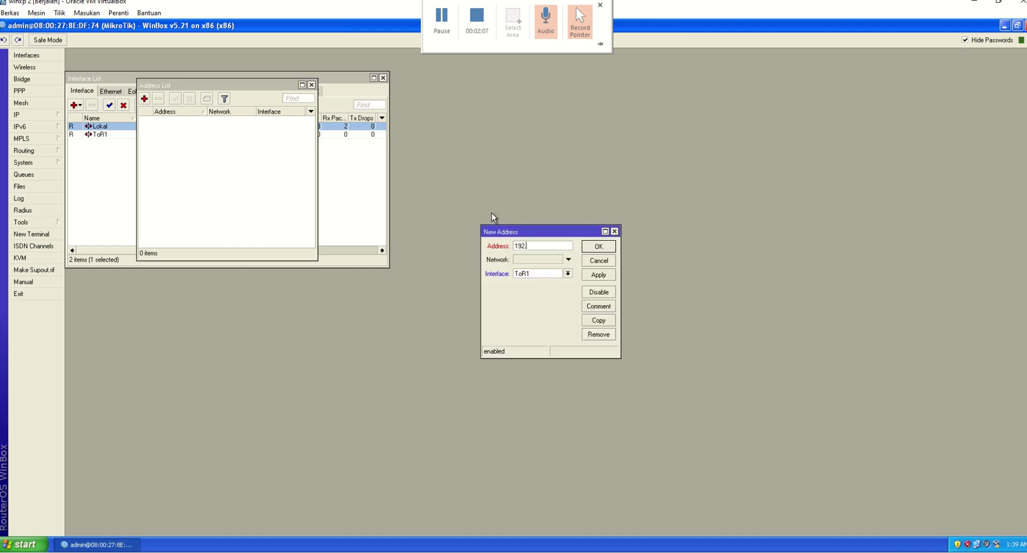
key(BackSpace)
key(BackSpace)
key(BackSpace)
key(BackSpace)
text(20.20.20.3/24)
click(598, 274)
click(598, 246)
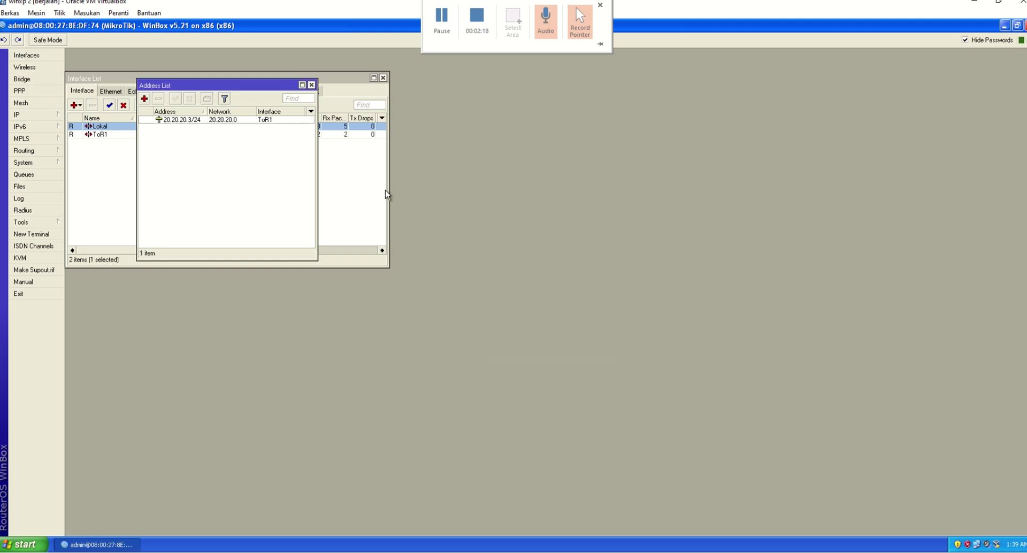
Step: Add the IP address 192.168.20.1/24 on the second router's Lokal interface
click(143, 98)
text(192.168)
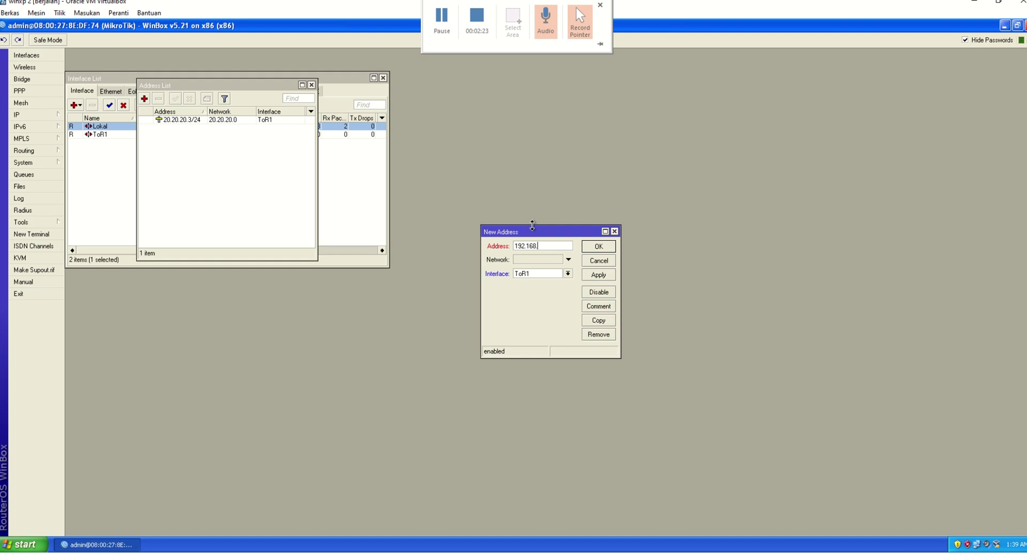
text(.00.1/24)
click(567, 273)
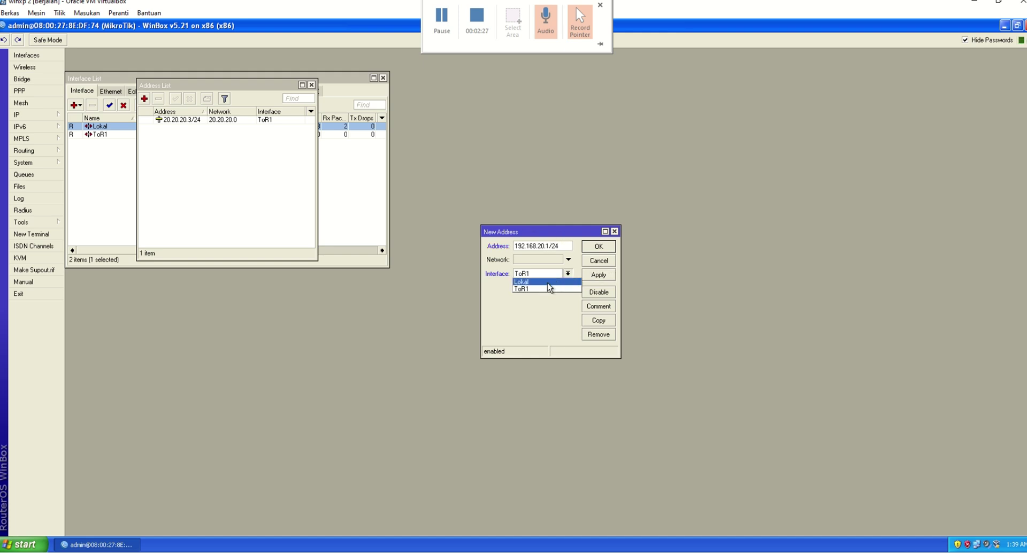
click(548, 282)
click(598, 274)
click(599, 247)
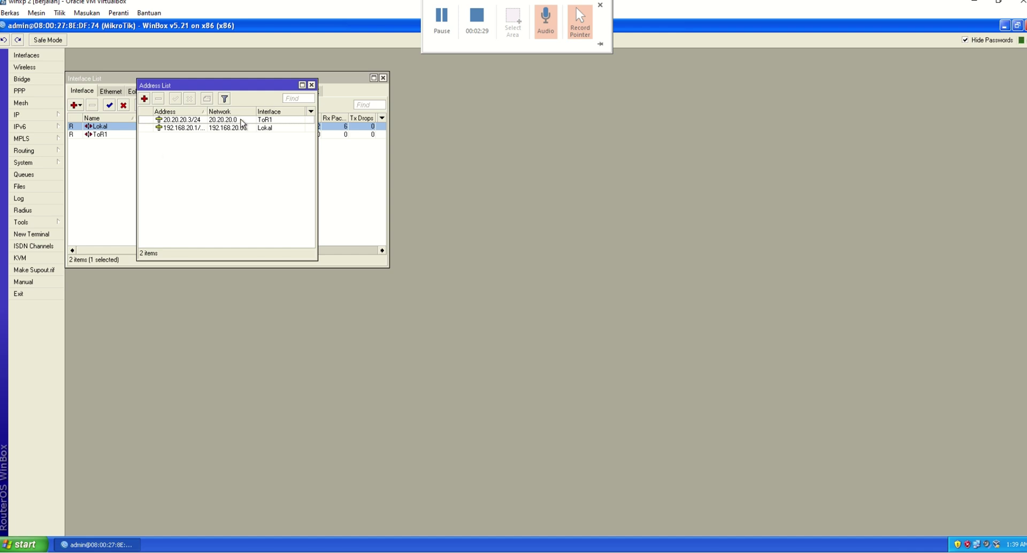
Step: Open a terminal on the second router and ping the first router's link address 20.20.20.2
click(36, 235)
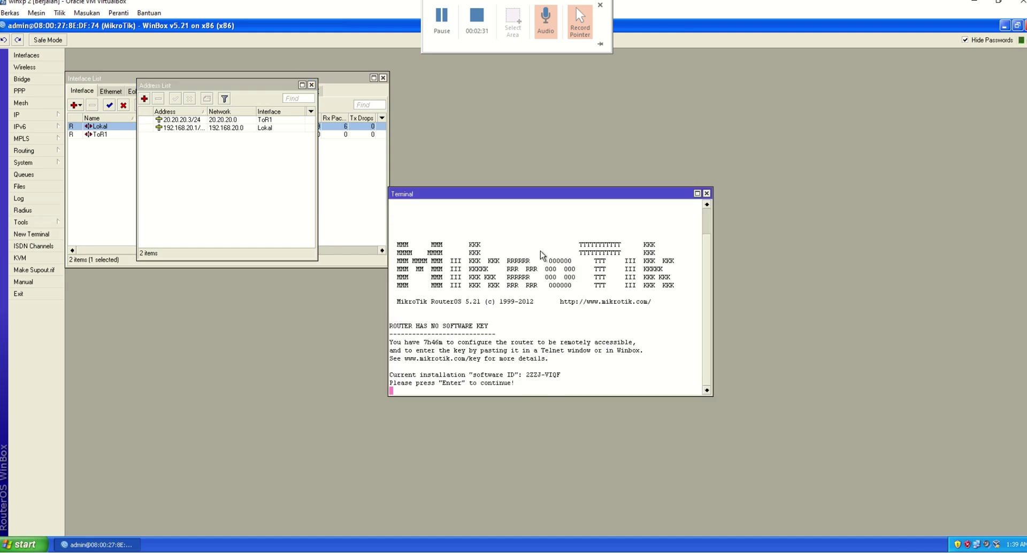
key(Return)
text(ping )
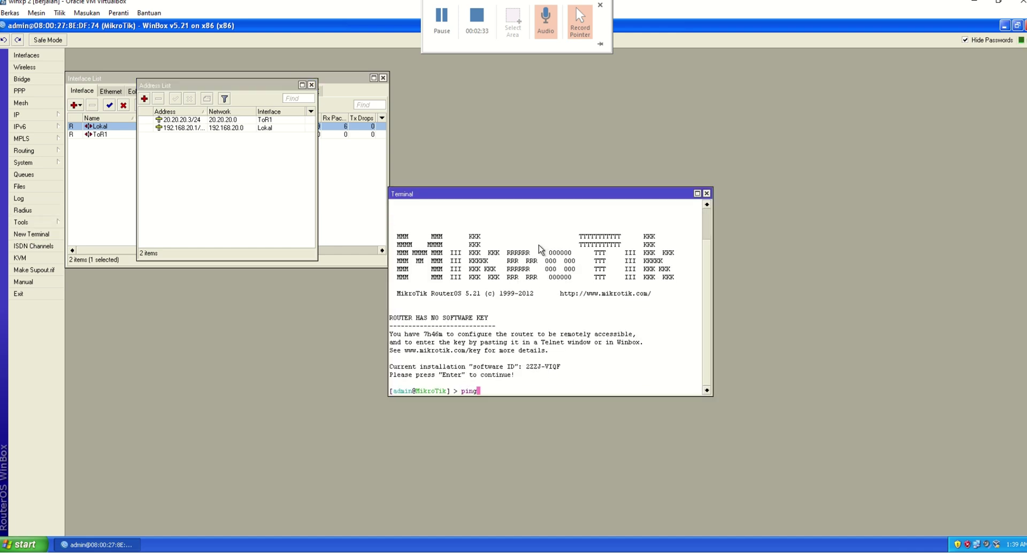
text(20.20.20.2)
key(Return)
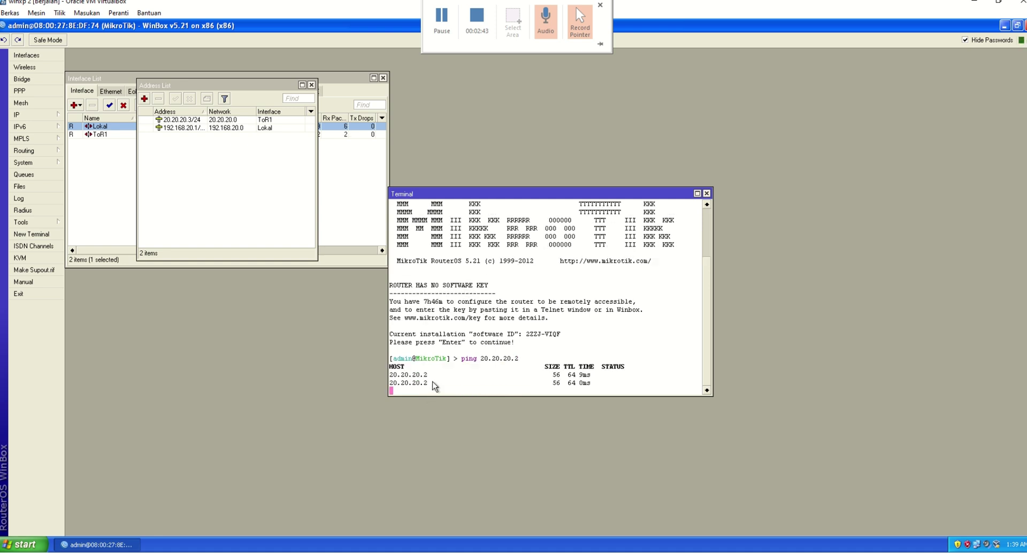
key(ctrl+c)
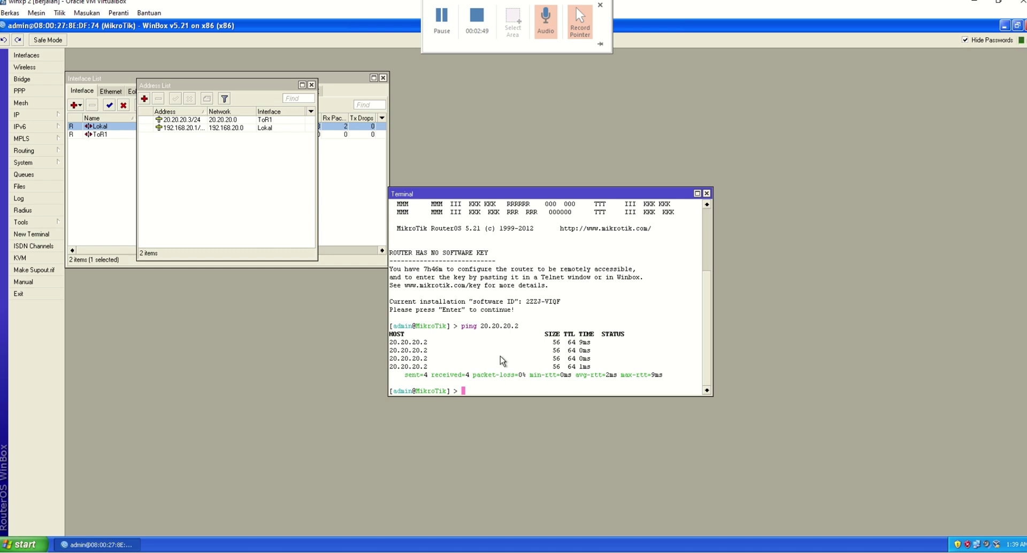
Step: Ping the first router's local address 192.168.10.1 from the second router
text(ping 192.168.10.1)
key(Return)
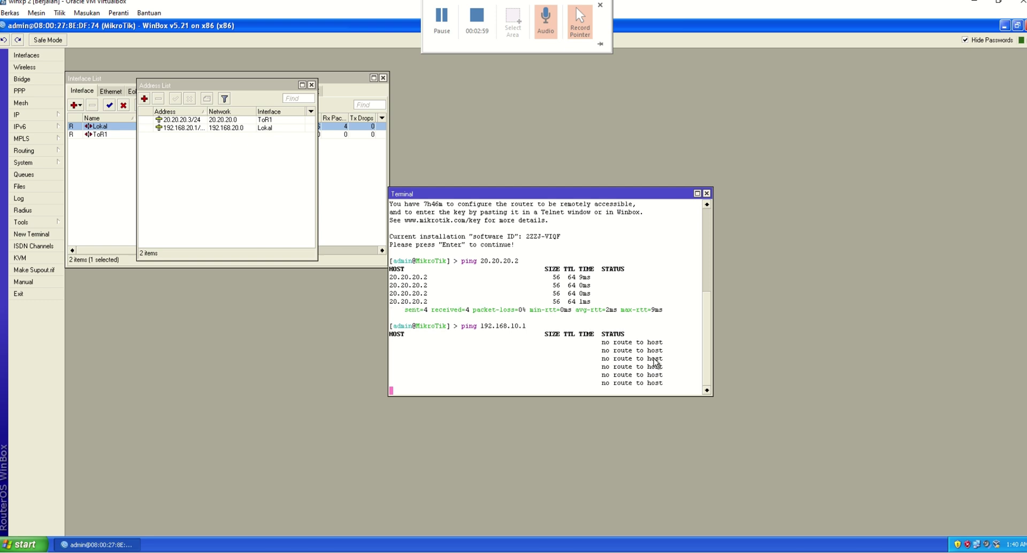
key(ctrl+c)
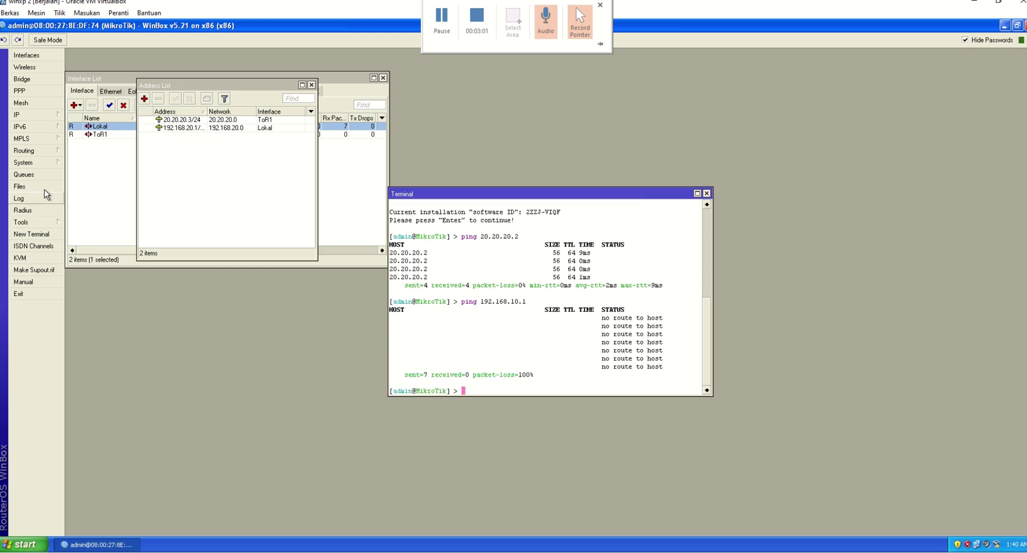
Step: Add a static route on the second router to 192.168.10.0/24 through gateway 20.20.20.2
click(24, 114)
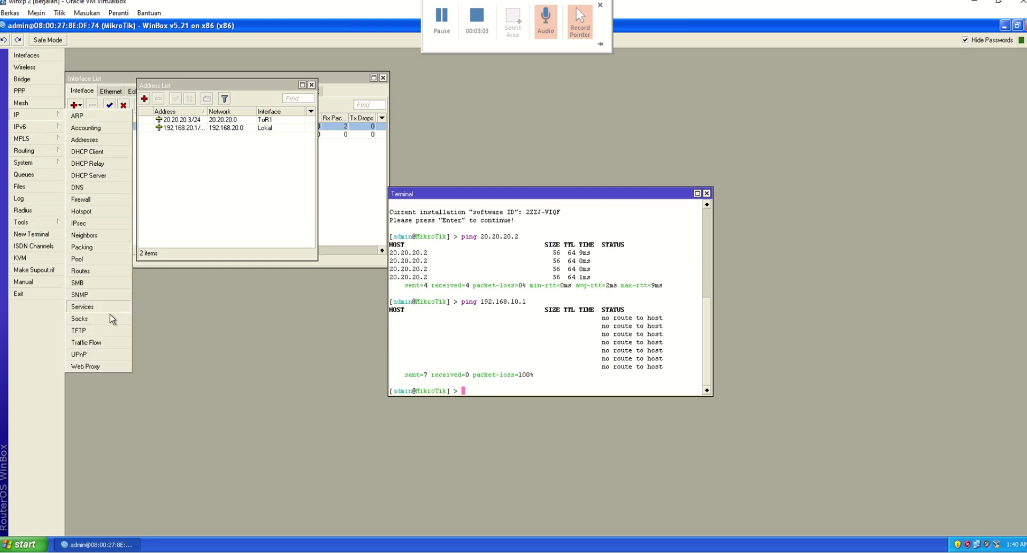
click(101, 269)
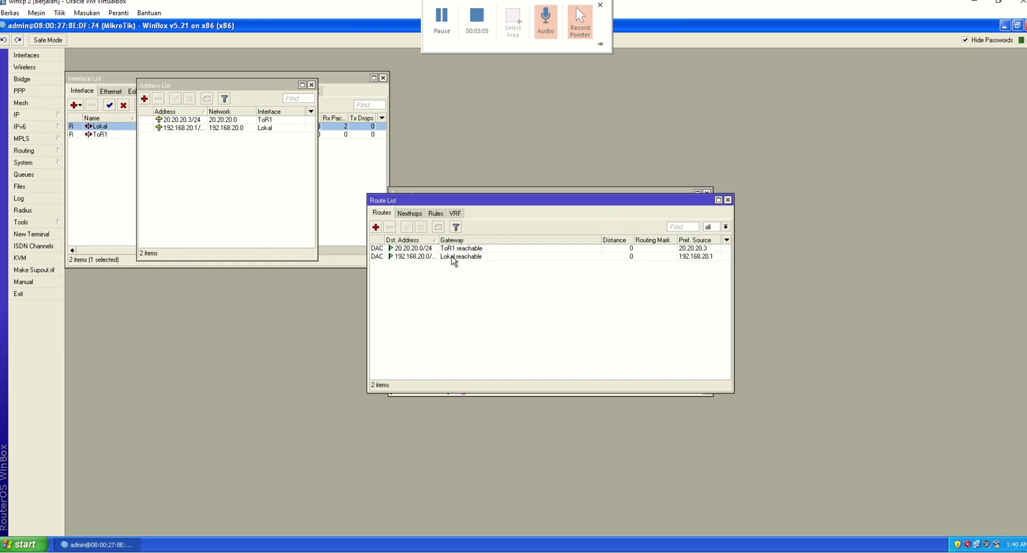
click(376, 226)
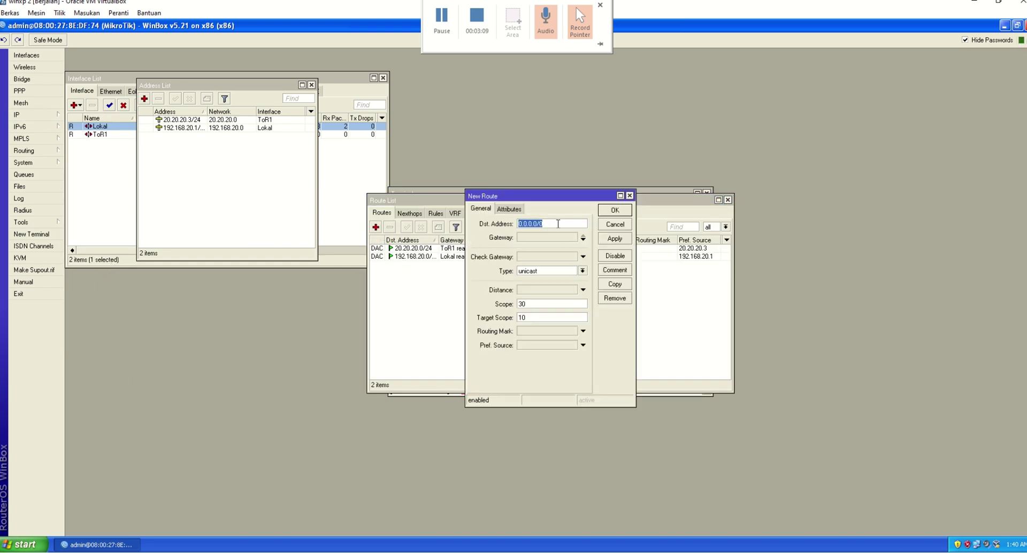
text(192.168.10.0/24)
key(Tab)
text(20)
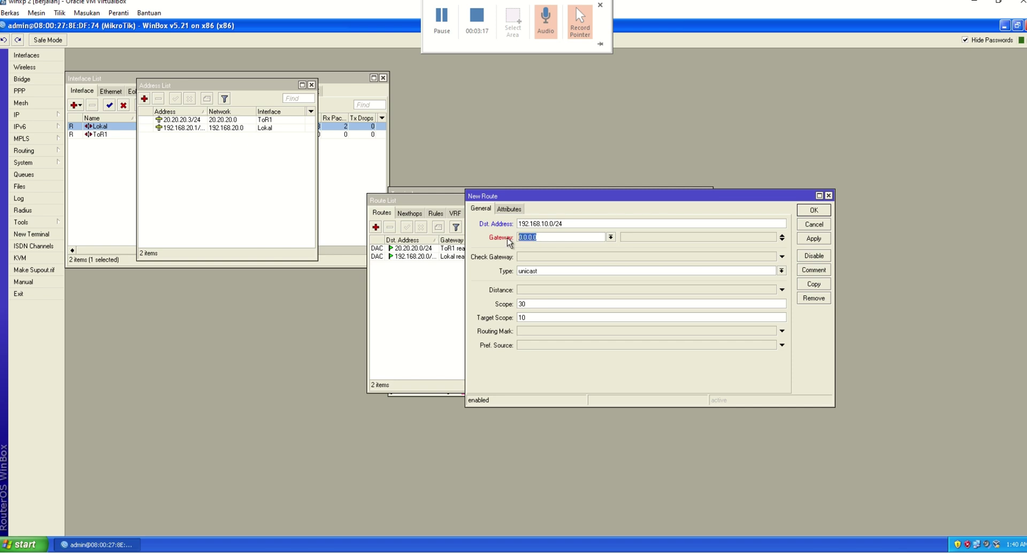
text(.20)
click(814, 238)
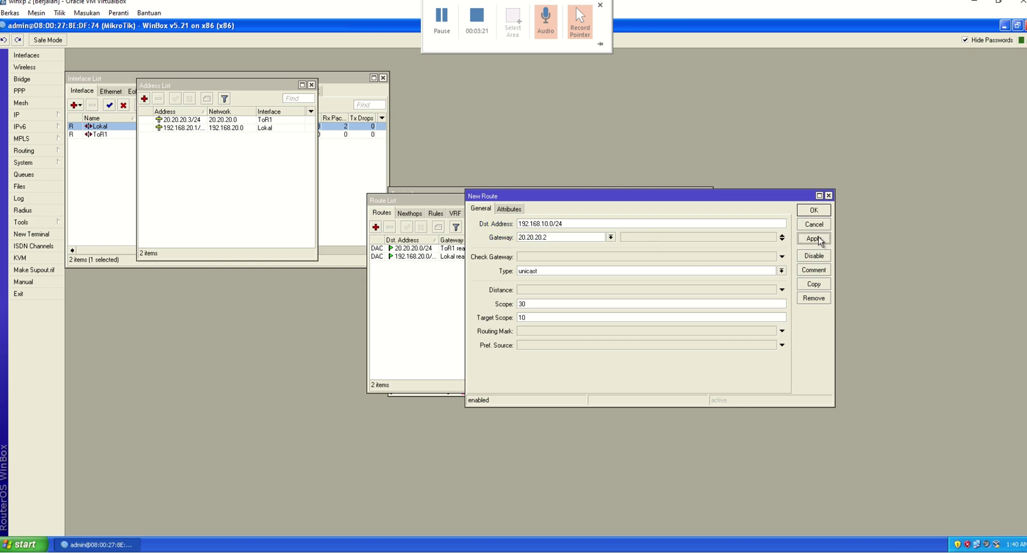
click(814, 209)
Step: Move the terminal clear of the route list and repeat the ping to 192.168.10.1
click(484, 192)
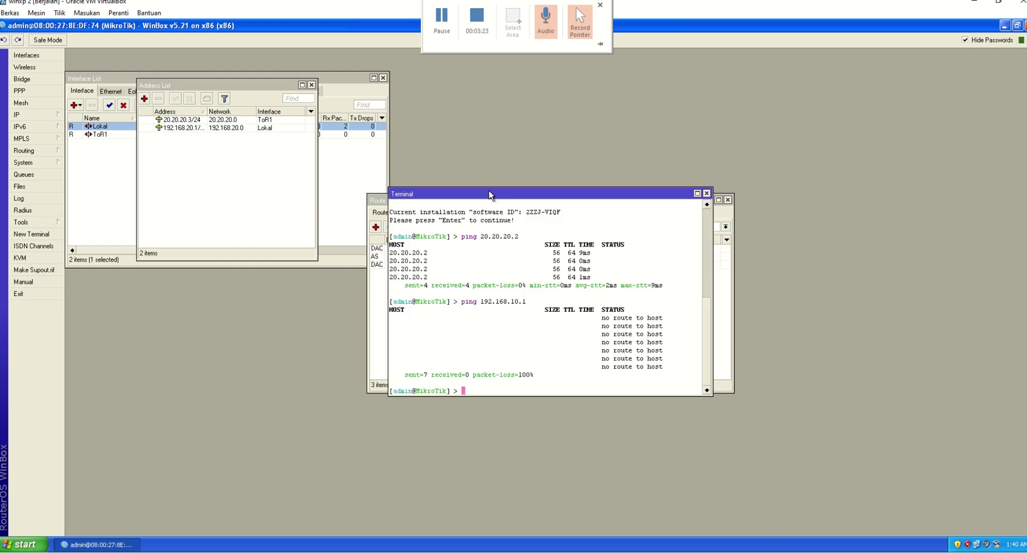
drag(516, 193, 761, 153)
key(Up)
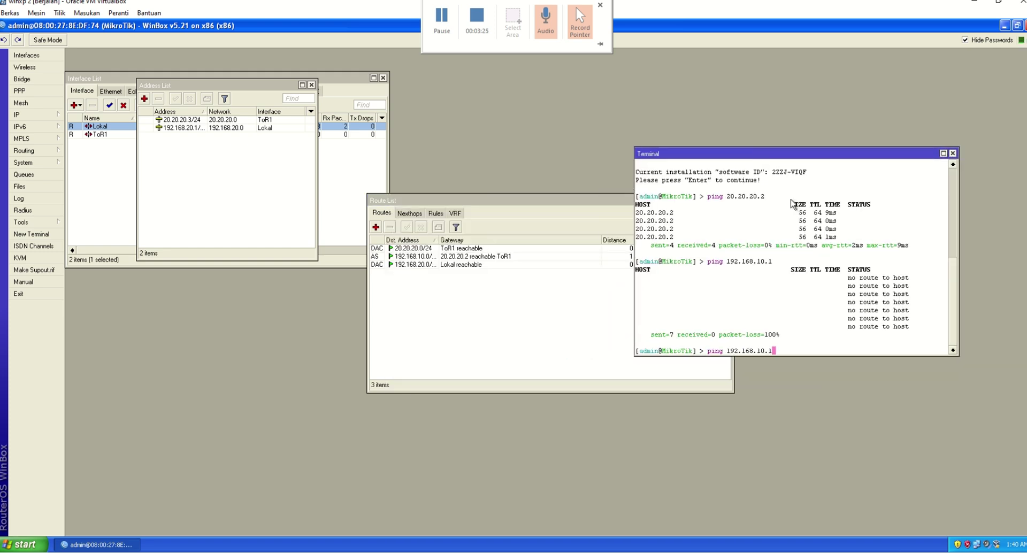
key(Return)
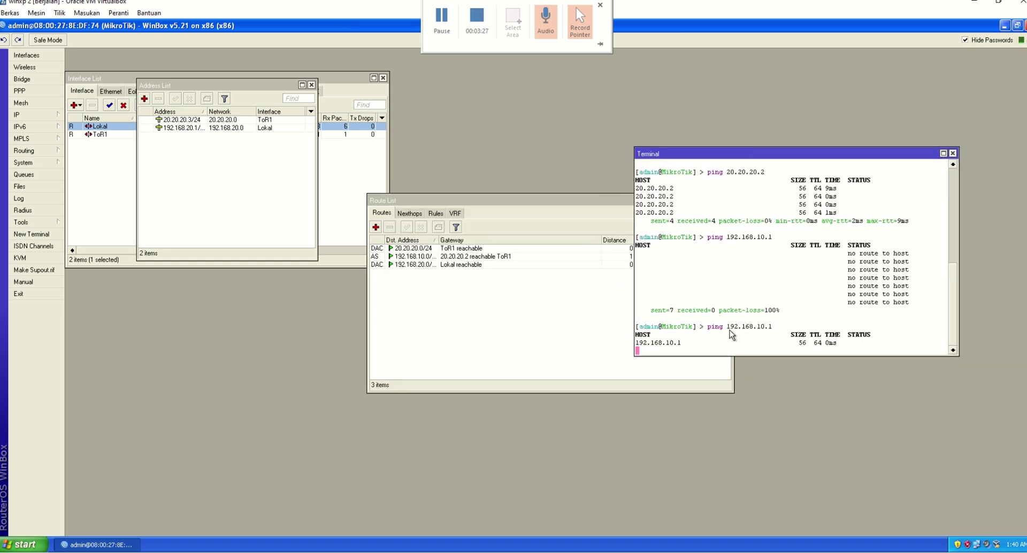
drag(681, 335, 635, 332)
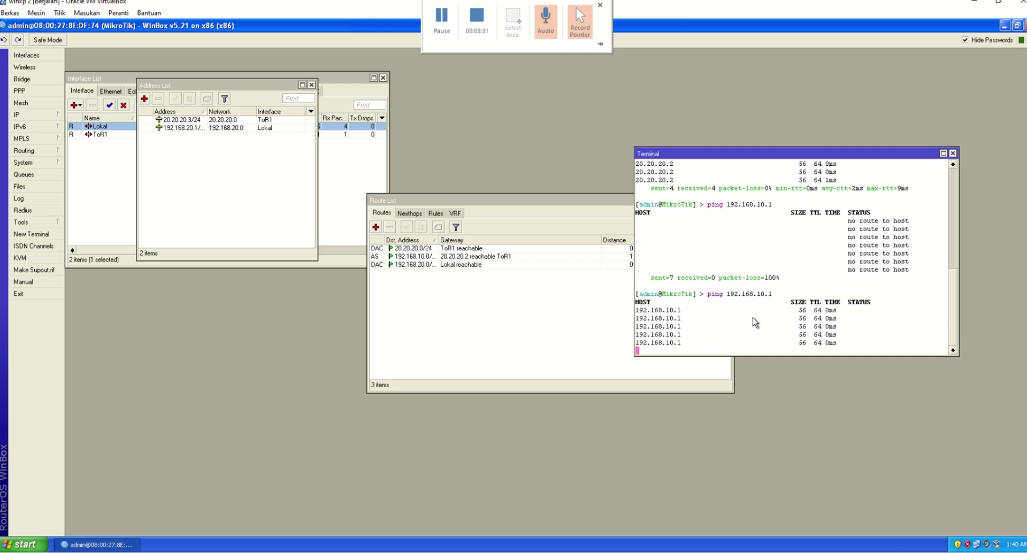
key(ctrl+c)
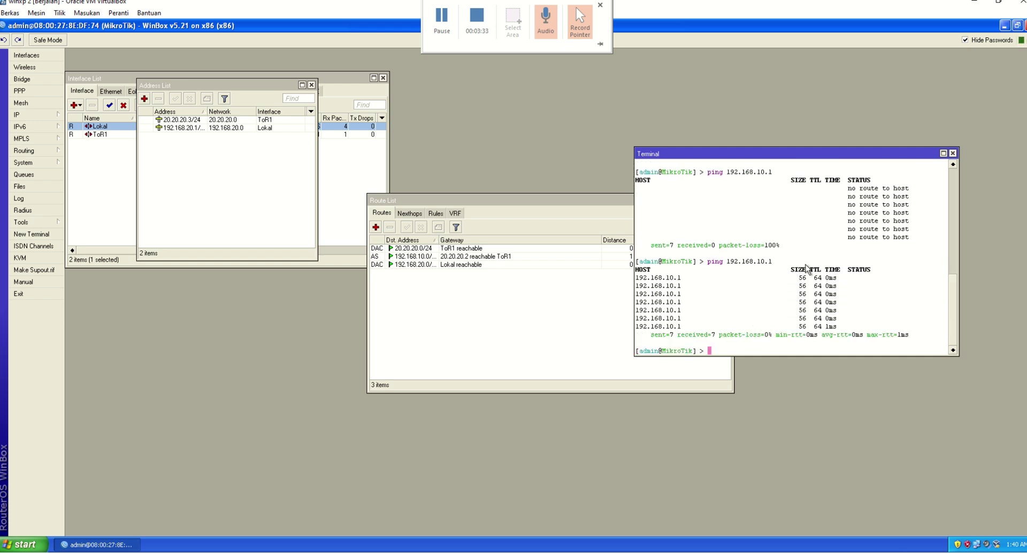
drag(791, 150, 776, 105)
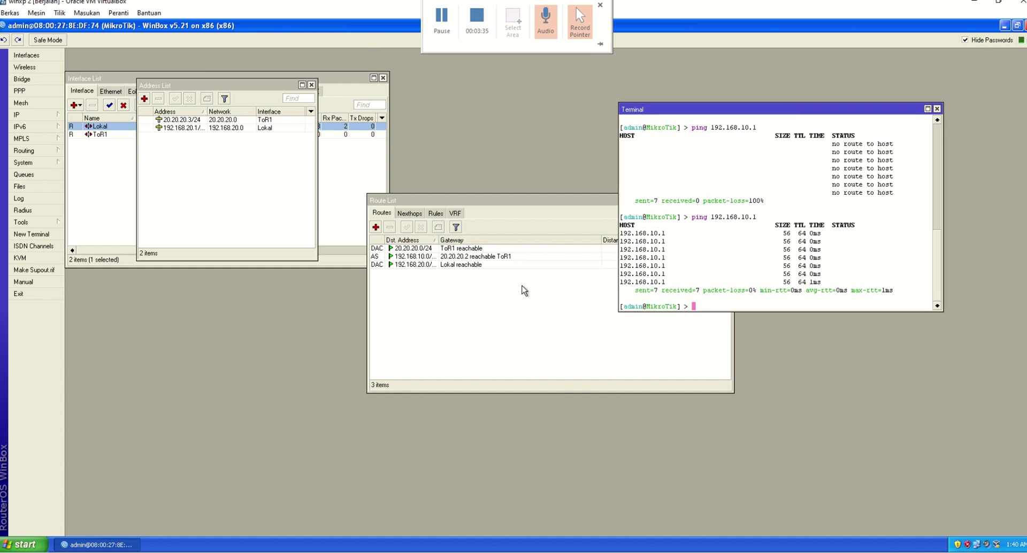
Step: Try to add a static route to 192.168.20.0/24 with gateway 20.20.20.3/24 on the second router
mouse_move(395, 546)
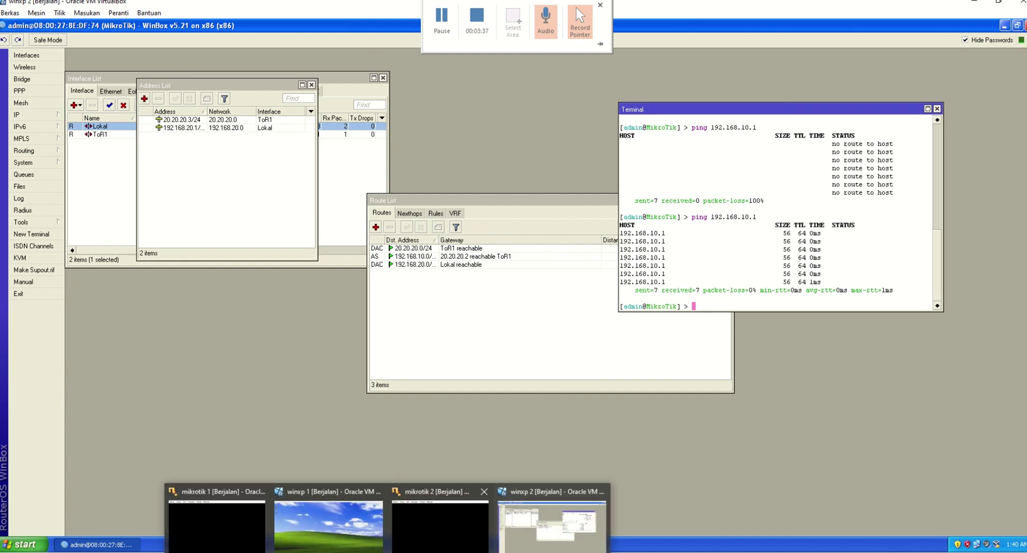
click(568, 529)
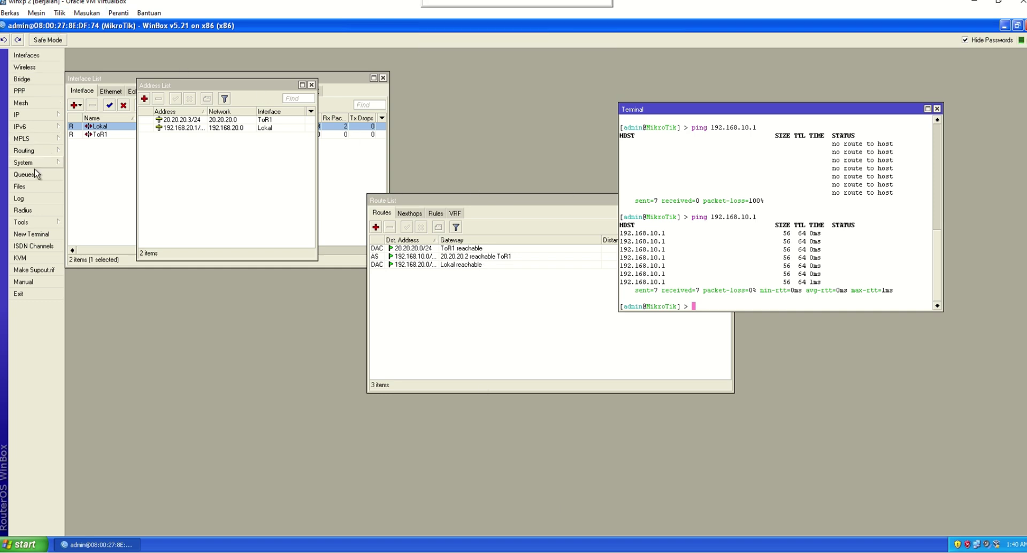
click(43, 117)
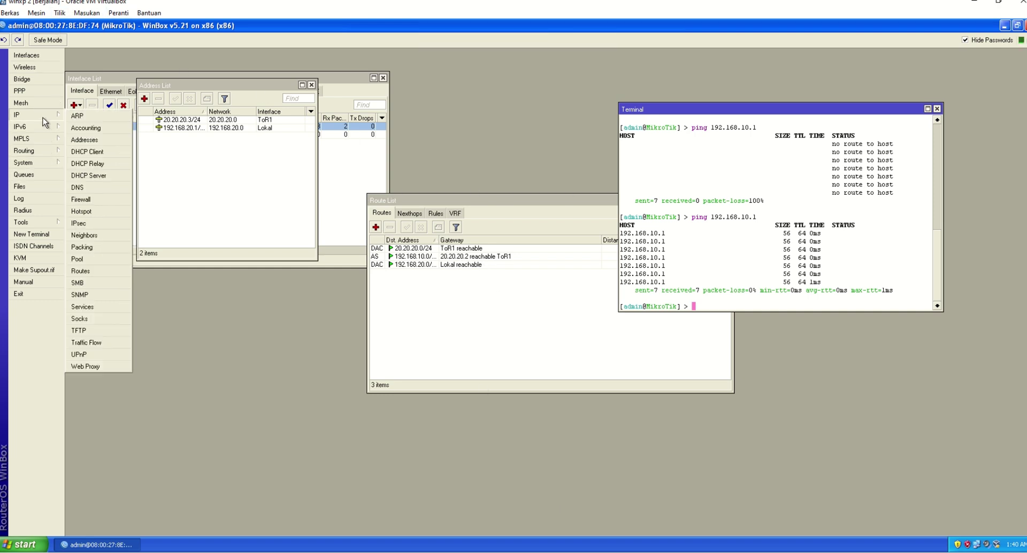
click(103, 273)
click(376, 227)
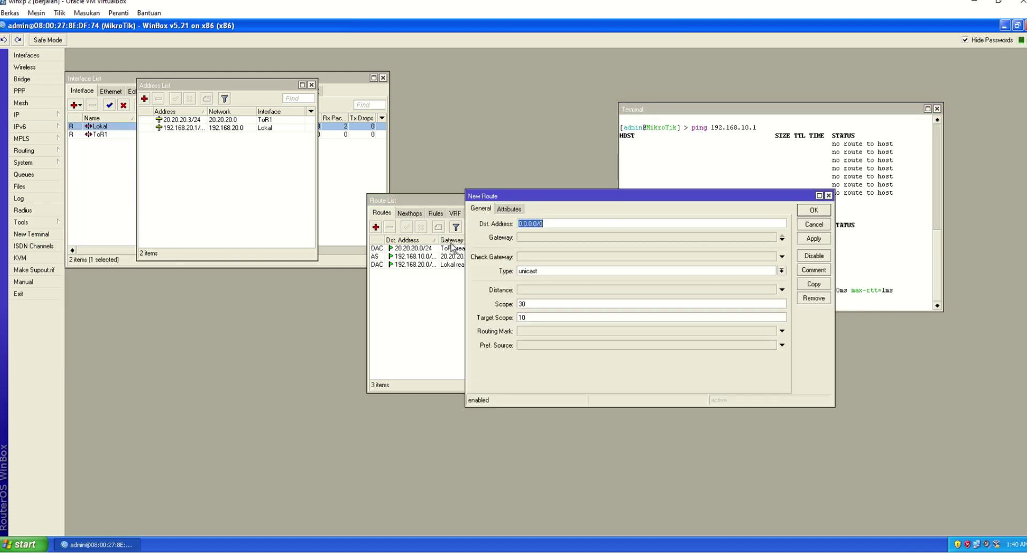
text(192.168.20.0/24)
click(554, 237)
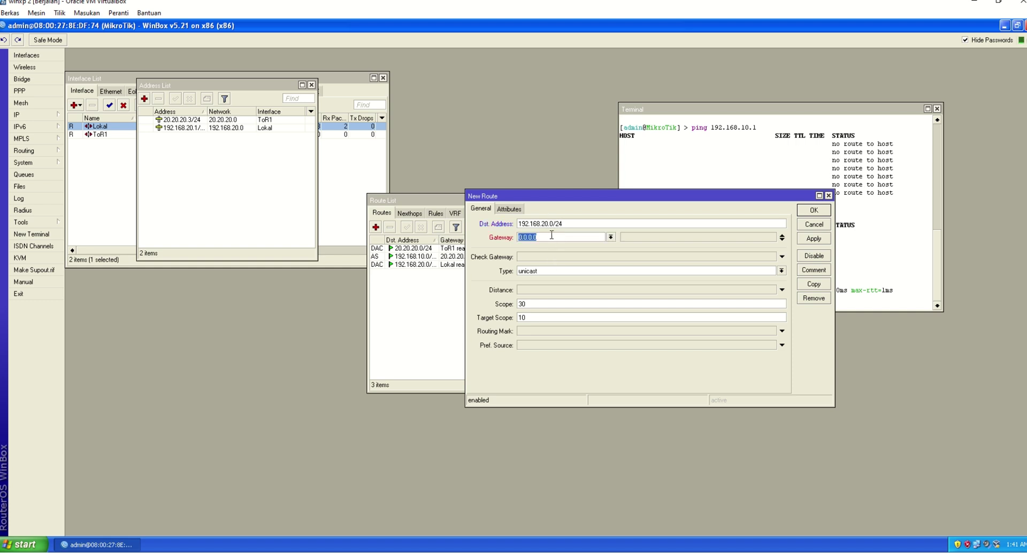
text(0.20.3/24)
click(812, 238)
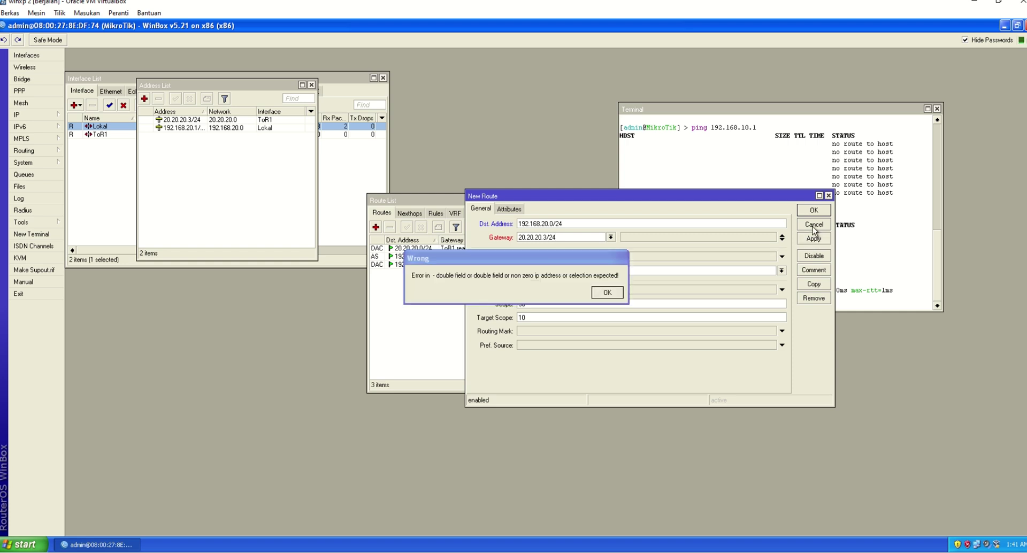
Step: Correct the new route's gateway to 20.20.20.3 and save the route
click(606, 293)
click(607, 293)
click(563, 237)
drag(563, 236, 549, 239)
key(BackSpace)
key(BackSpace)
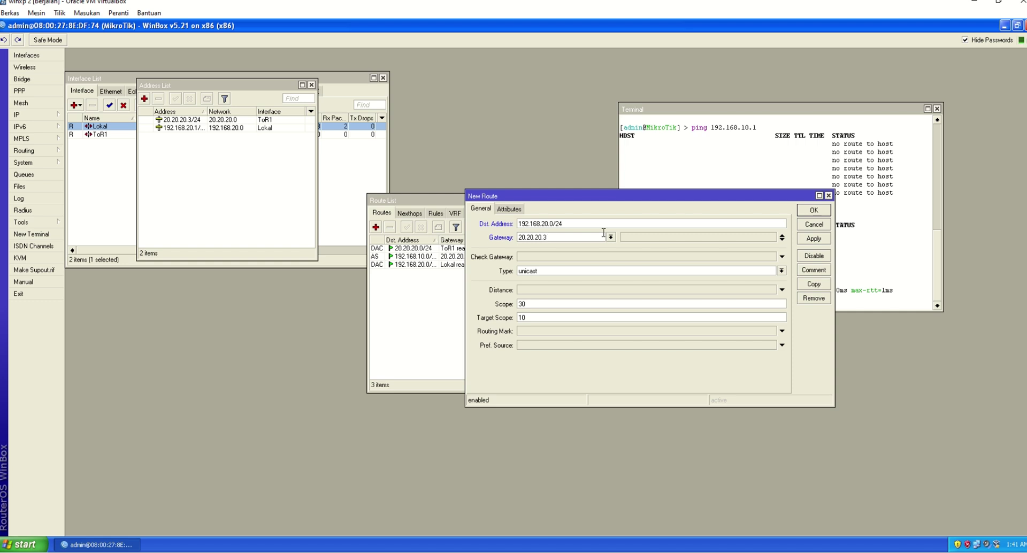
click(814, 238)
click(814, 210)
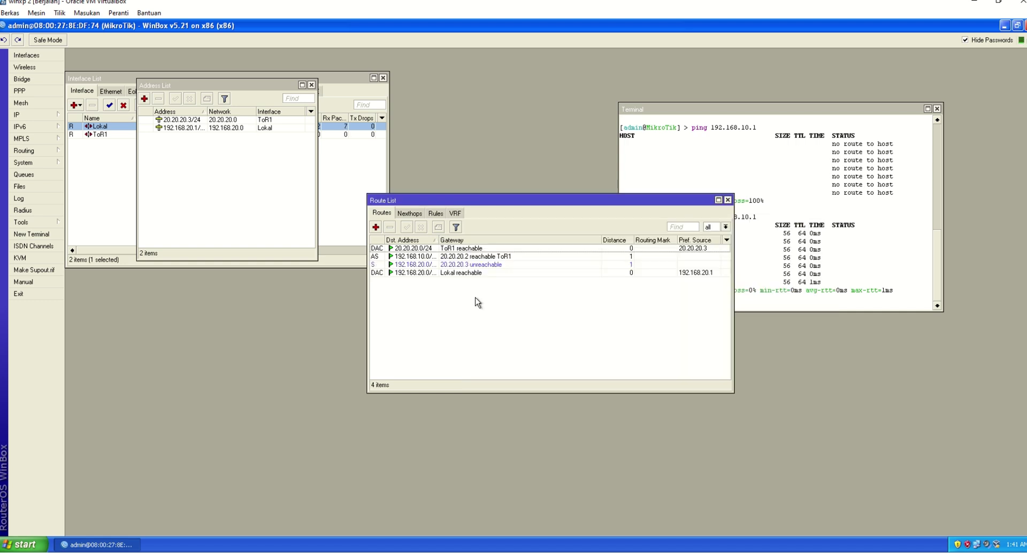
Step: Remove the static route to 192.168.20.0/24 via 20.20.20.3 from the second router
click(806, 115)
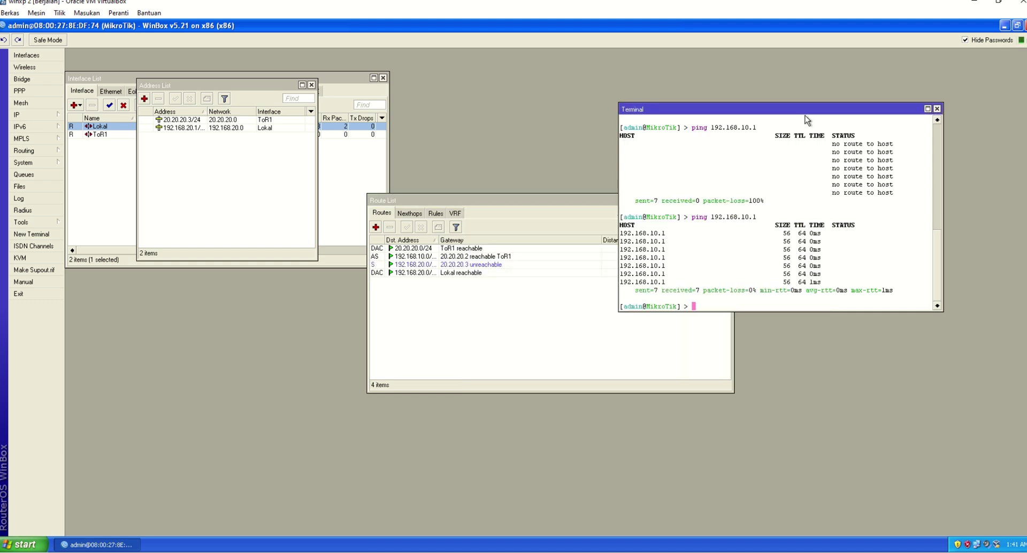
text(ping)
click(510, 264)
click(421, 227)
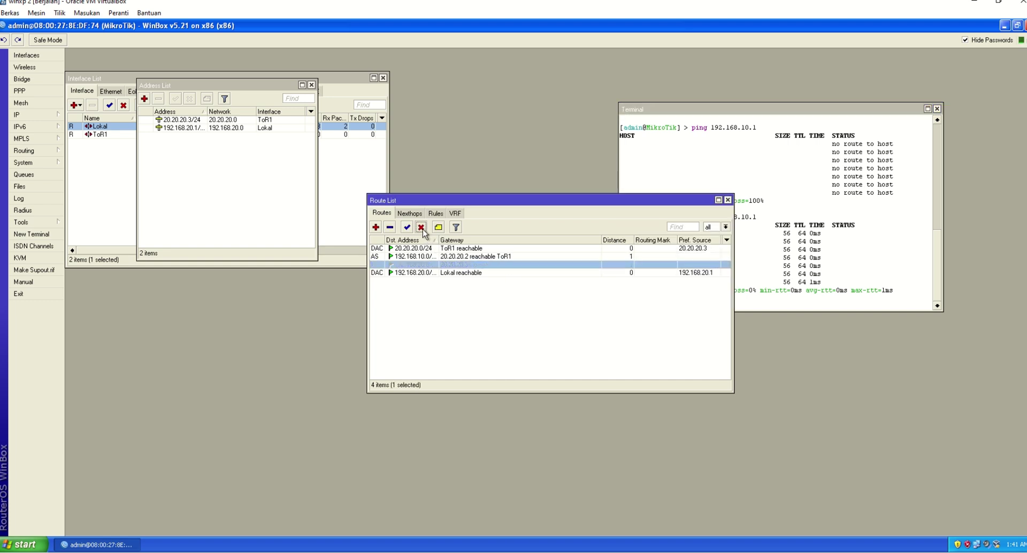
click(390, 227)
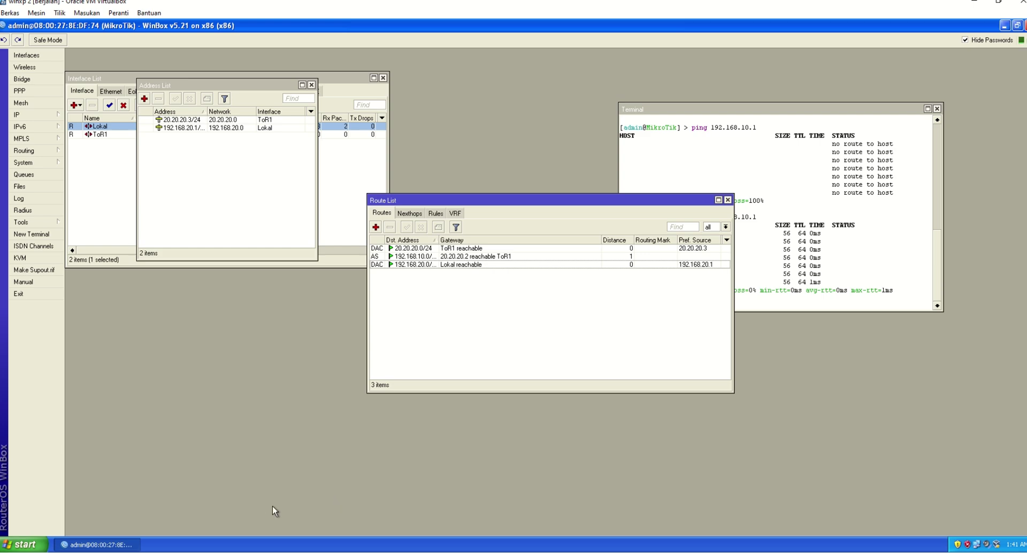
Step: Switch to the winxp 1 virtual machine, restore its WinBox window and open the first router's route list
mouse_move(374, 551)
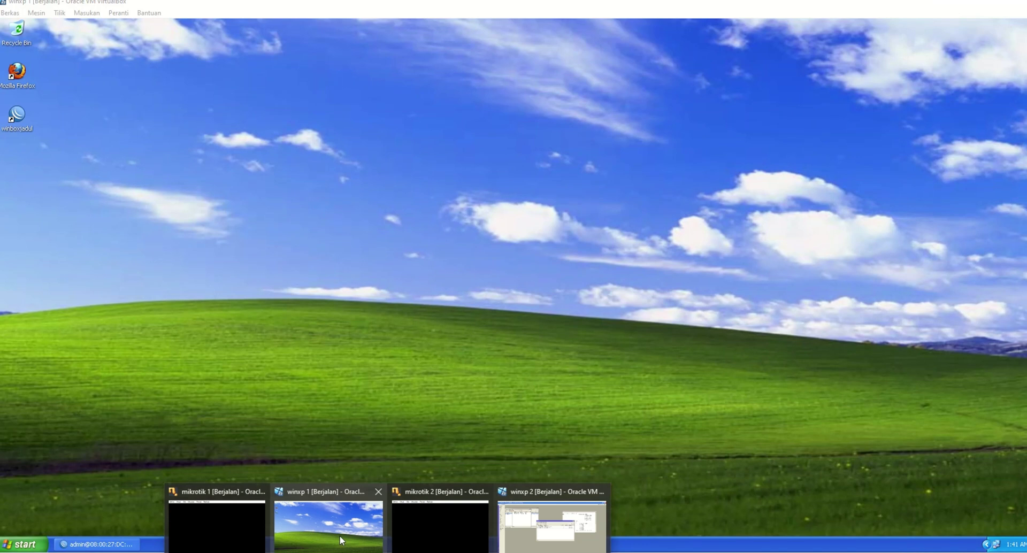
click(339, 535)
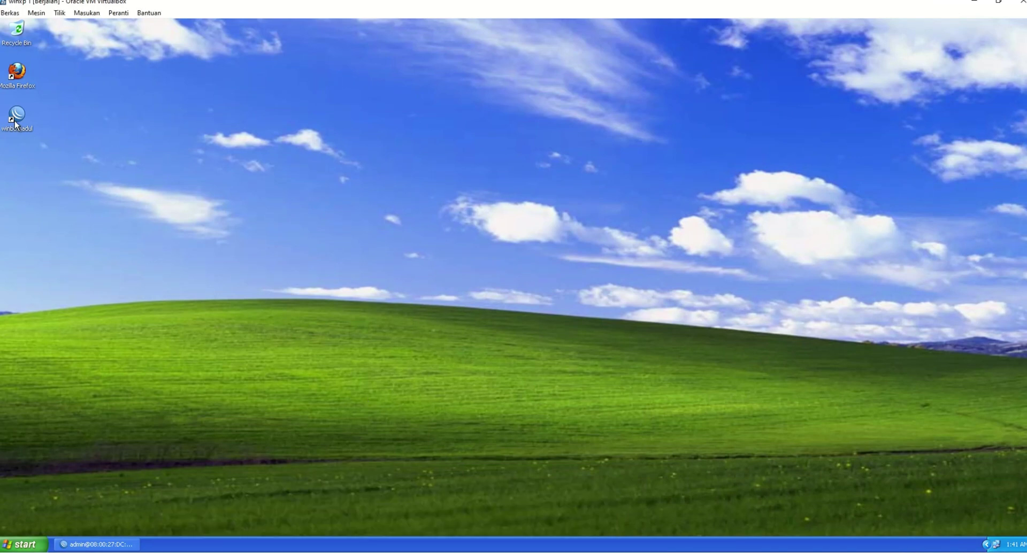
click(119, 543)
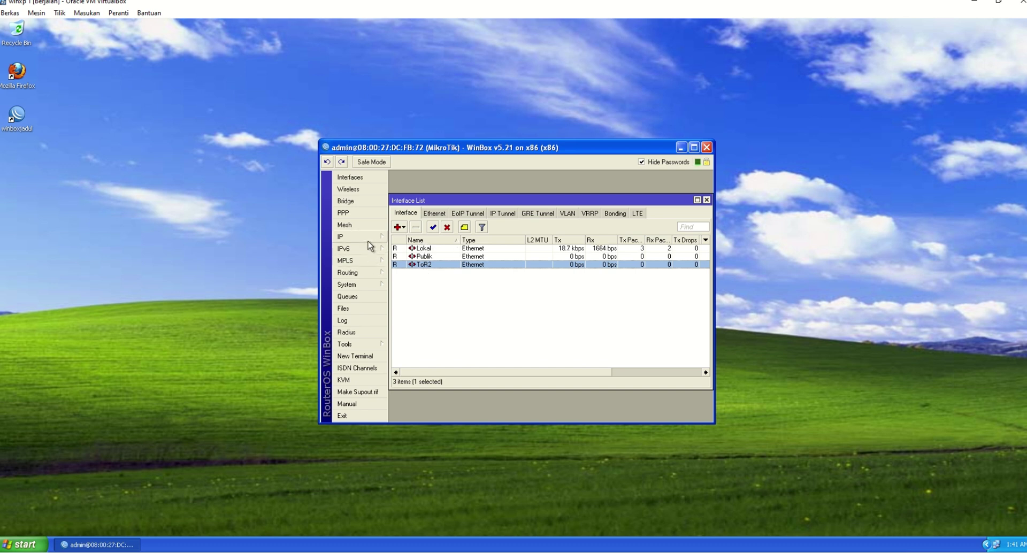
click(353, 236)
click(422, 395)
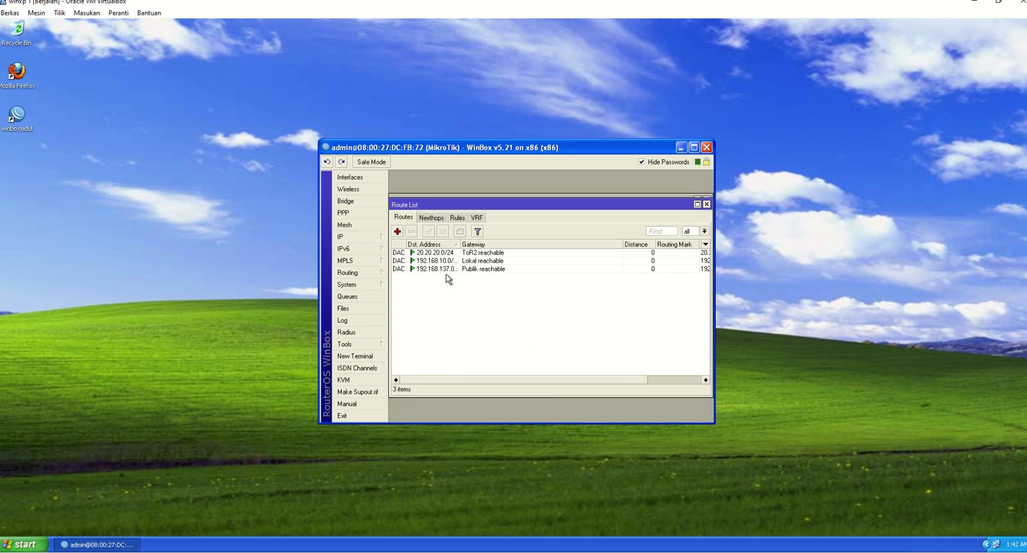
Step: Add a static route on the first router to 192.168.20.0/24 with gateway 20.20.20.3
click(398, 231)
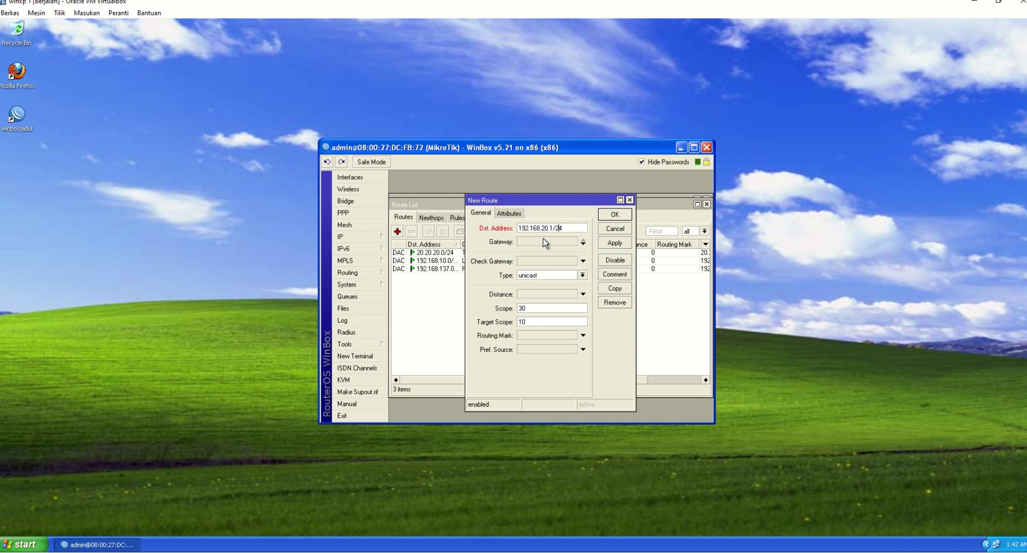
click(543, 239)
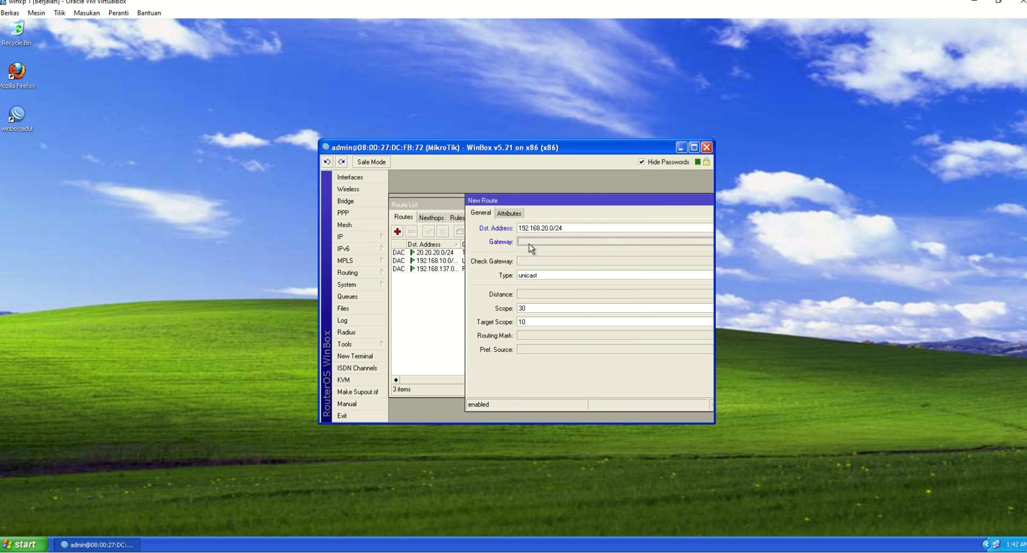
click(529, 243)
double_click(530, 242)
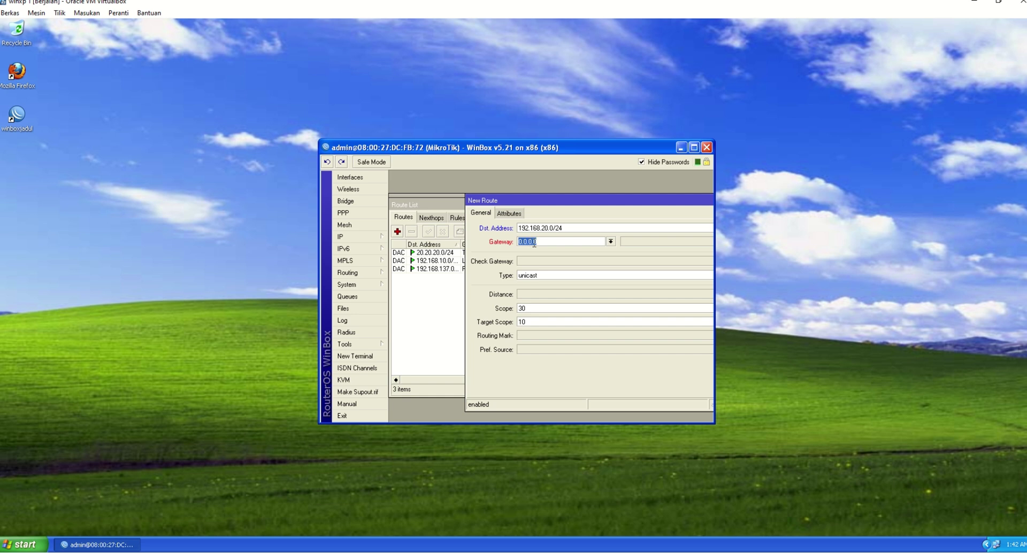
text(20)
click(694, 147)
click(484, 120)
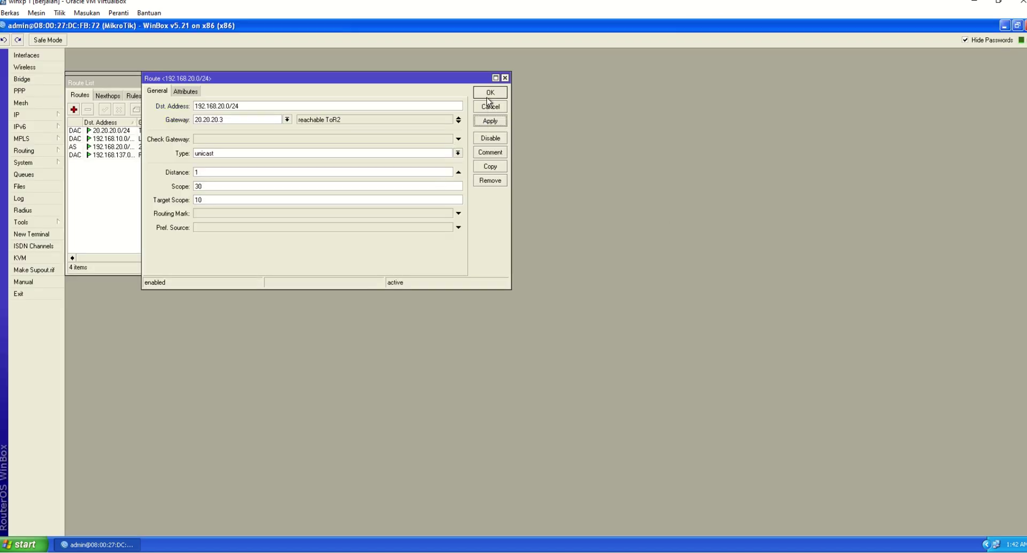
click(490, 93)
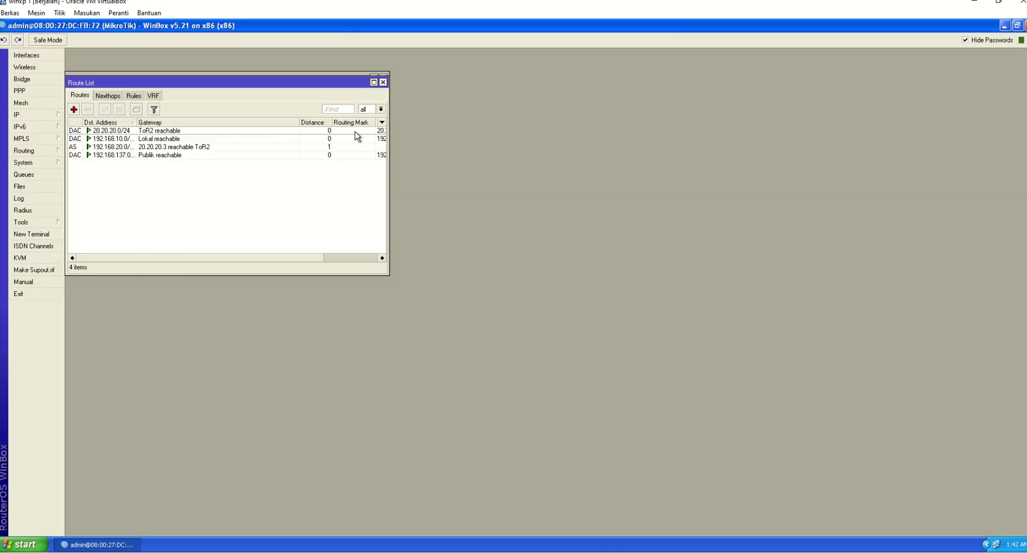
Step: Open a terminal on the first router, ping the second router at 20.20.20.3 and stop the ping
click(43, 235)
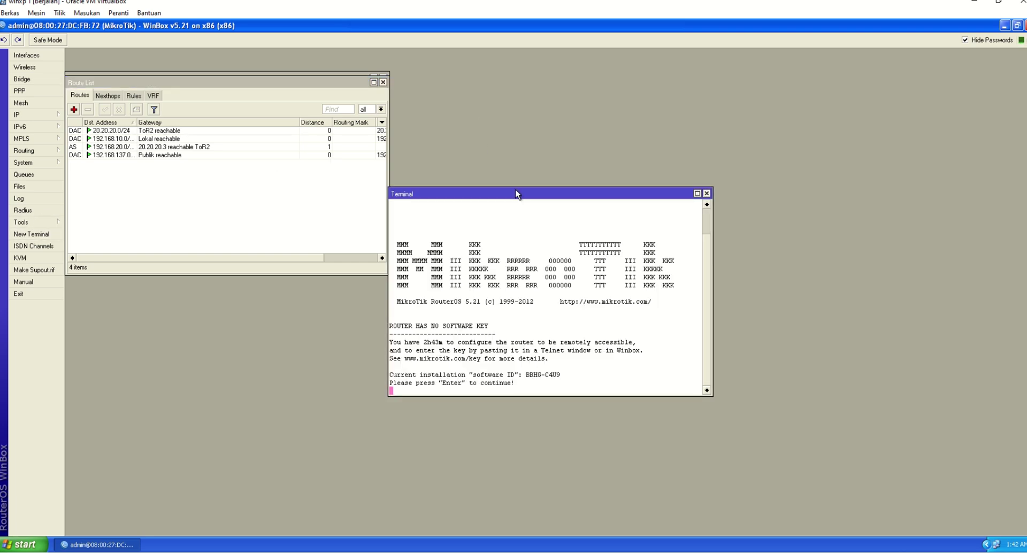
key(Return)
text(ping )
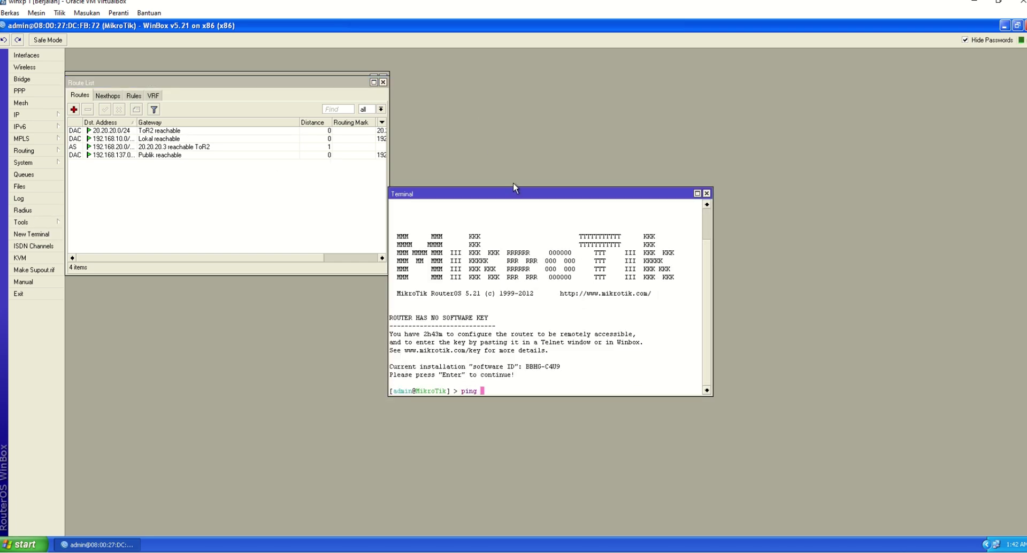
text(20.20.20.3)
key(Return)
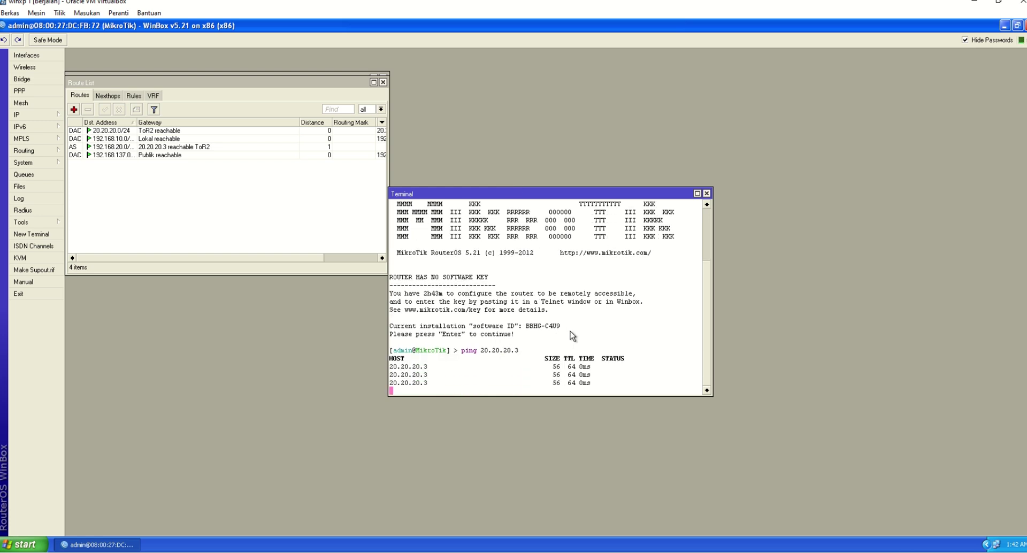
key(ctrl+c)
Step: Start a ping to the second router's local address 192.168.20.1
key(Up)
key(BackSpace)
key(BackSpace)
key(BackSpace)
key(BackSpace)
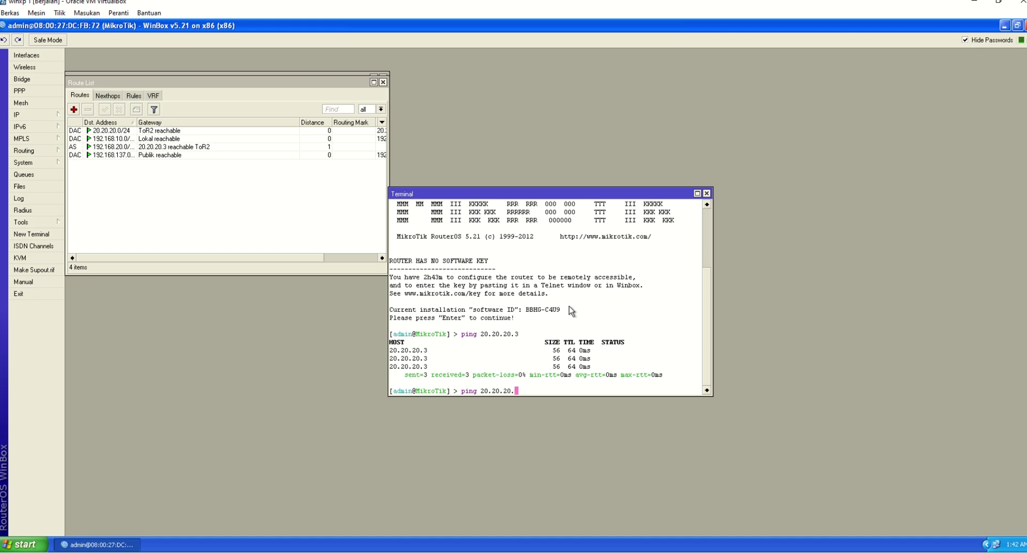
key(BackSpace)
key(BackSpace)
key(BackSpace)
key(BackSpace)
key(BackSpace)
key(BackSpace)
text(192.168.20.1)
key(Return)
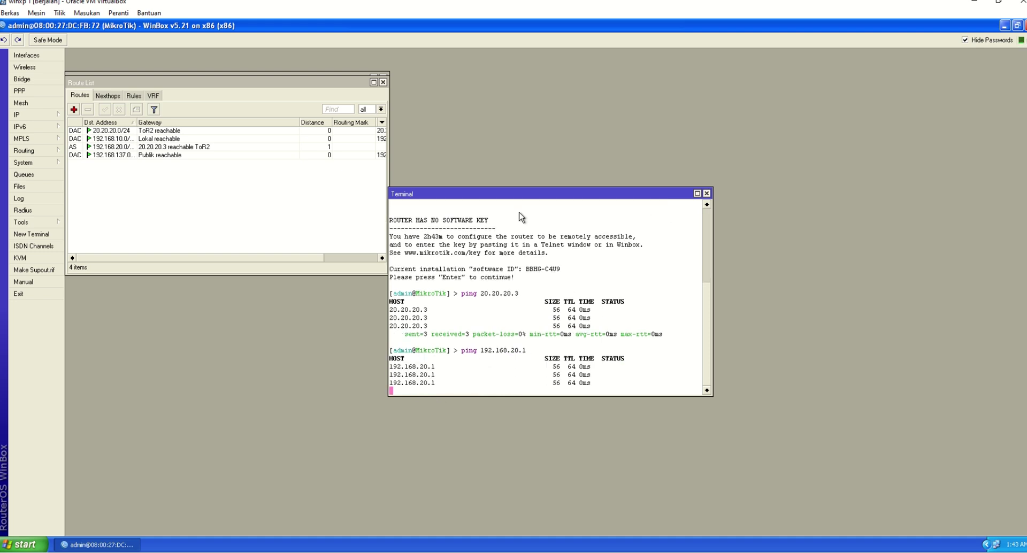
Step: Bring up the route list and arrange it apart from the terminal and the interface list
drag(540, 194, 662, 131)
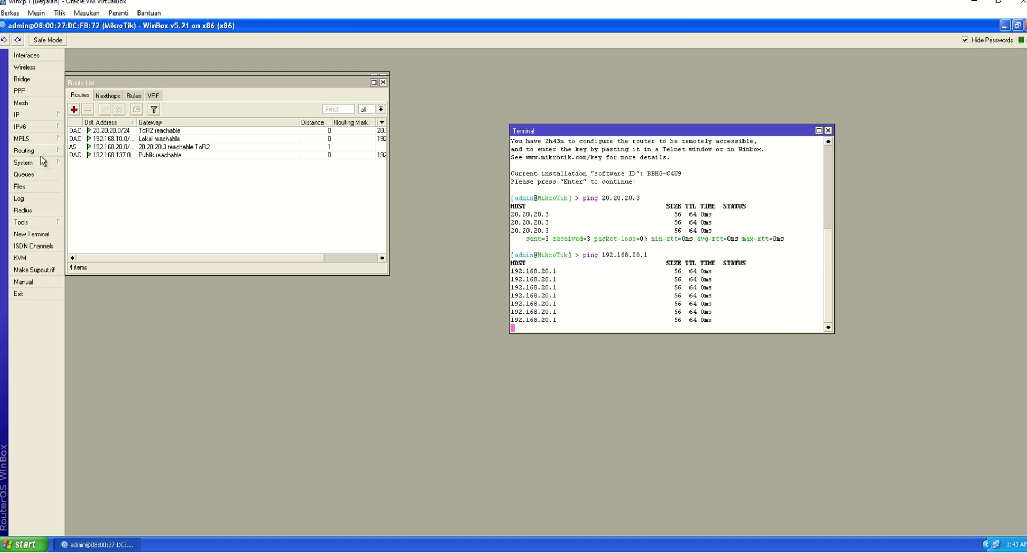
click(41, 117)
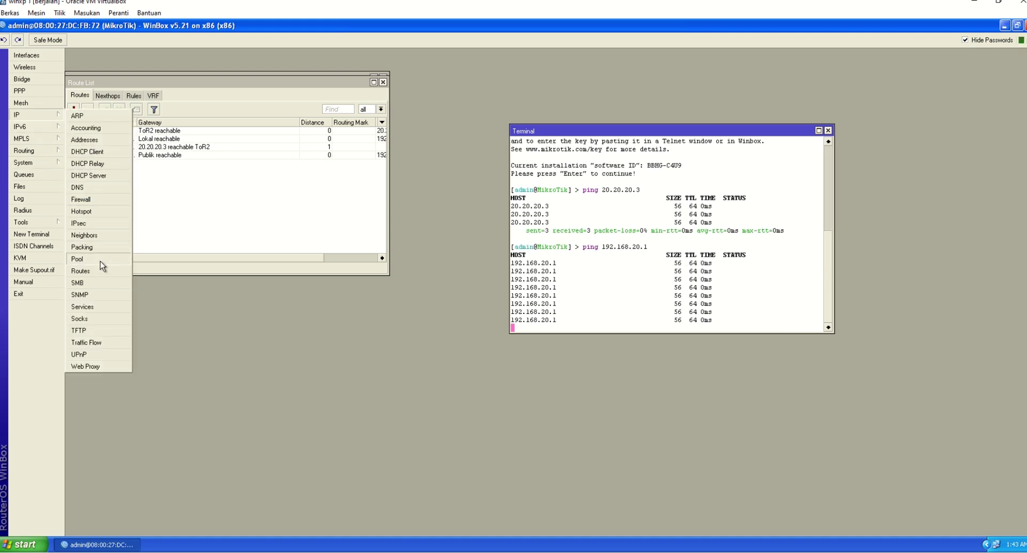
click(80, 271)
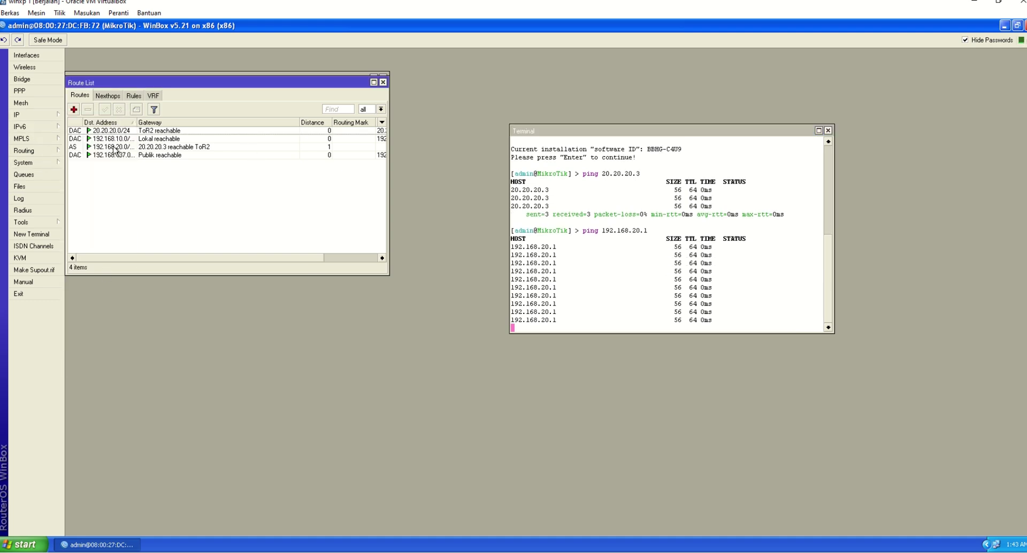
drag(205, 86, 267, 176)
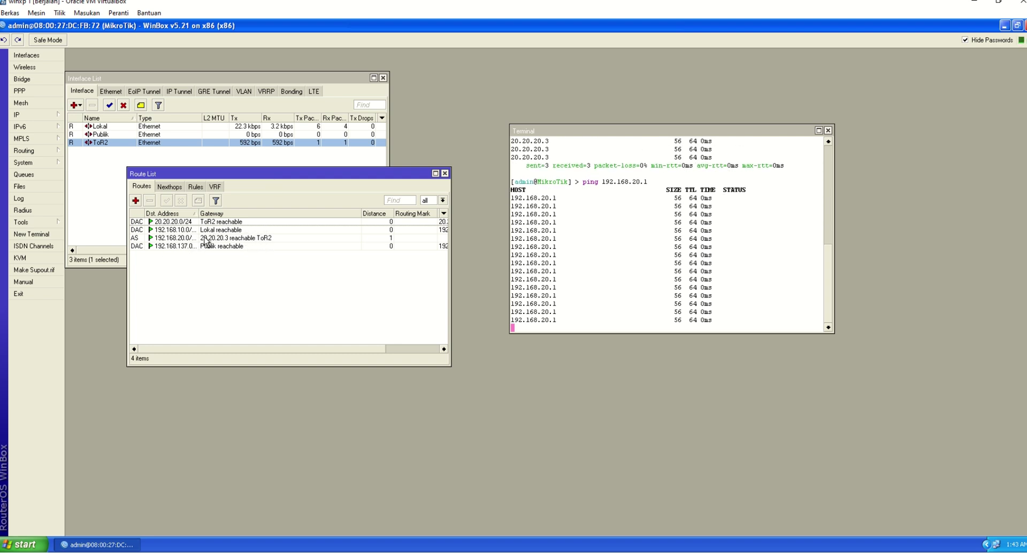
Step: Disable the static route to 192.168.20.0/24 while the ping runs, and re-enable it
click(248, 242)
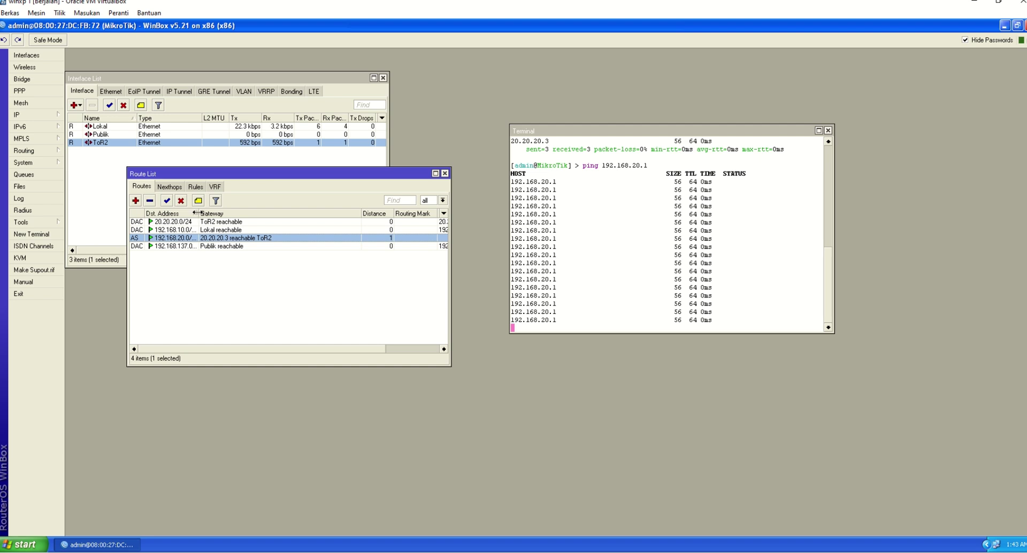
drag(199, 213, 241, 213)
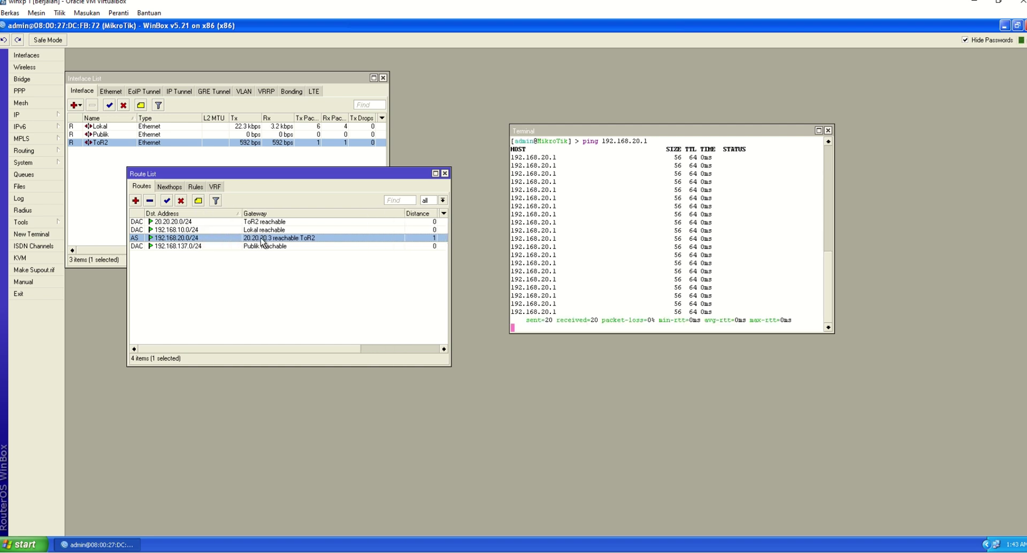
click(181, 200)
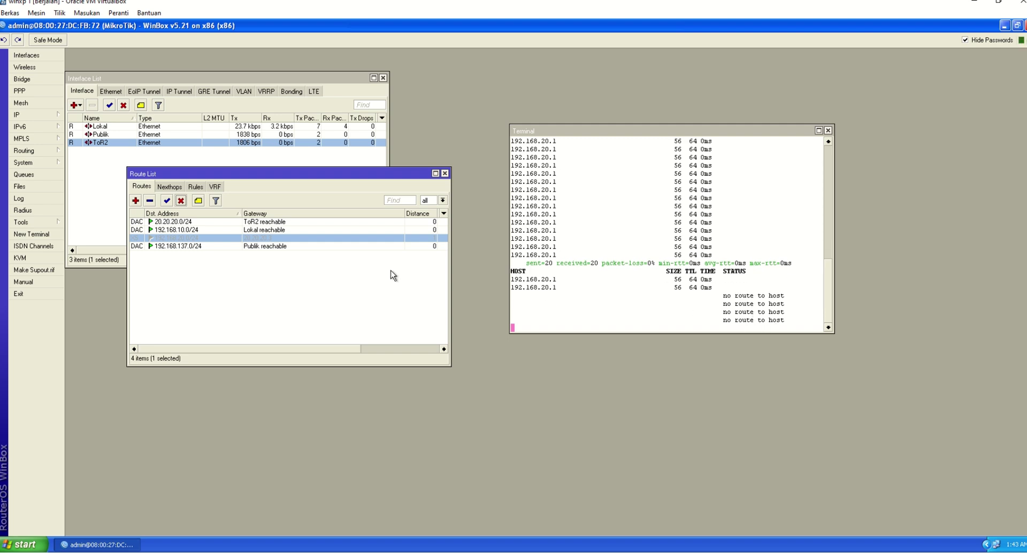
click(167, 202)
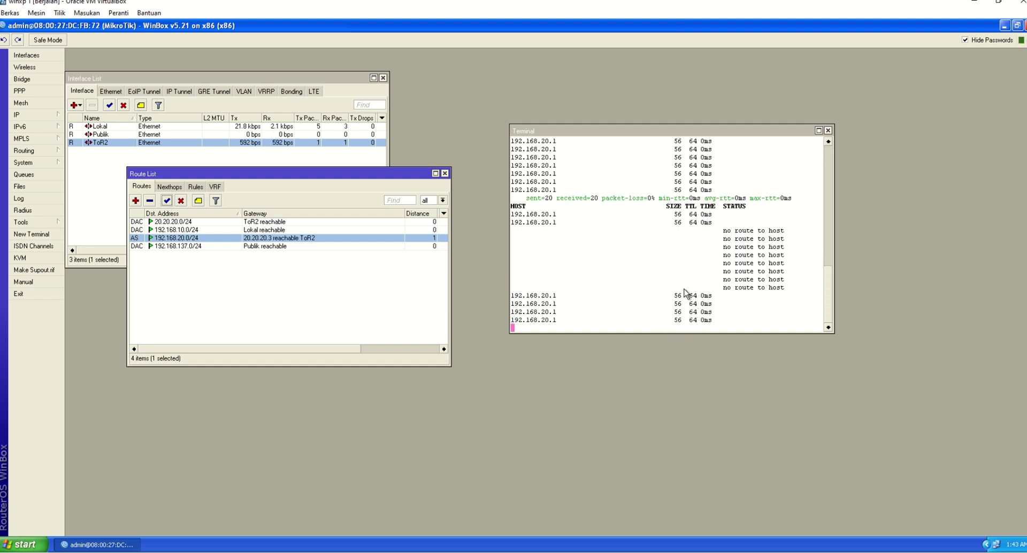
Step: Stop the running ping and test internet access with a ping to google.com
click(642, 139)
key(ctrl+c)
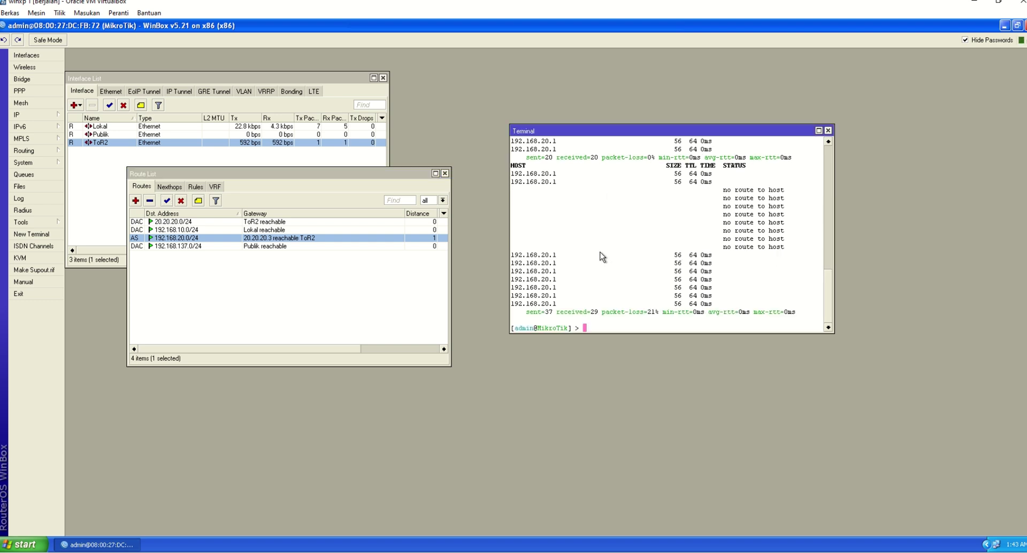
text(pin  google.com)
key(Return)
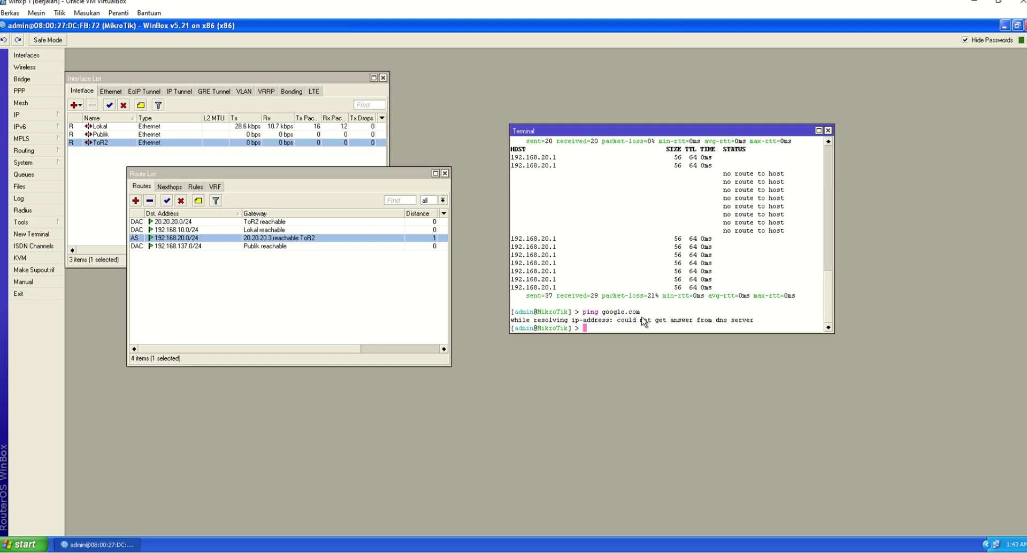
Step: Close the route list and add a srcnat firewall NAT rule with out interface Publik and action masquerade
click(445, 173)
click(41, 115)
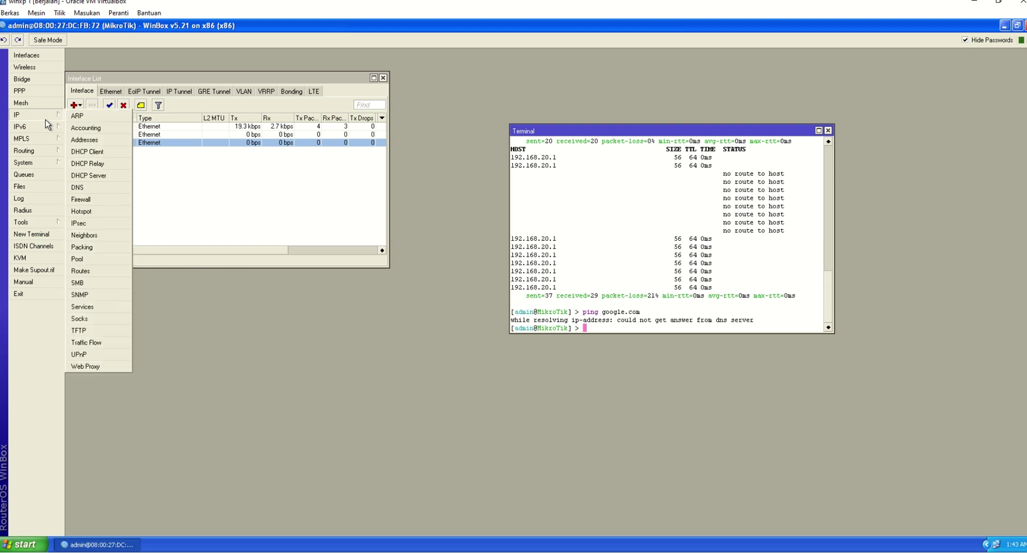
click(83, 199)
click(399, 214)
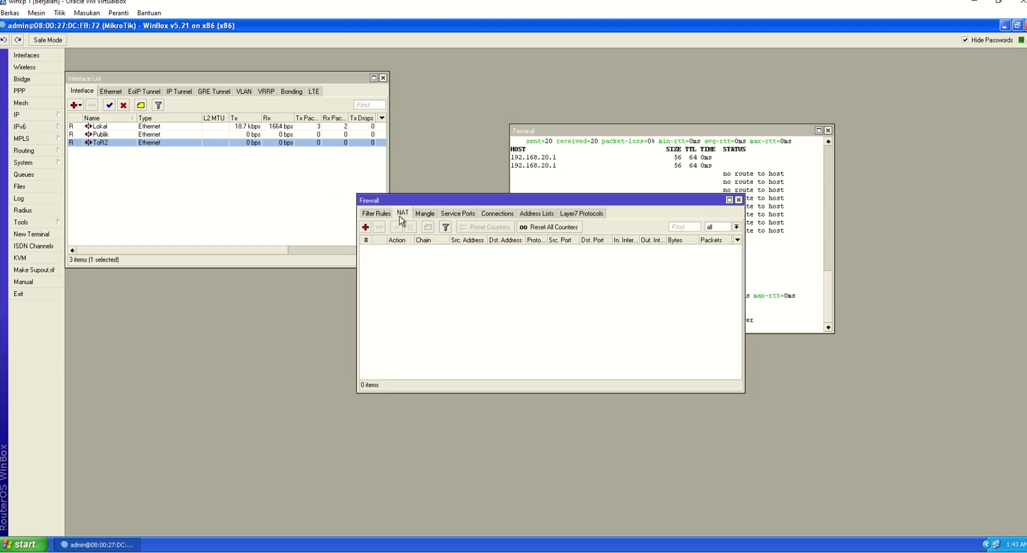
click(365, 227)
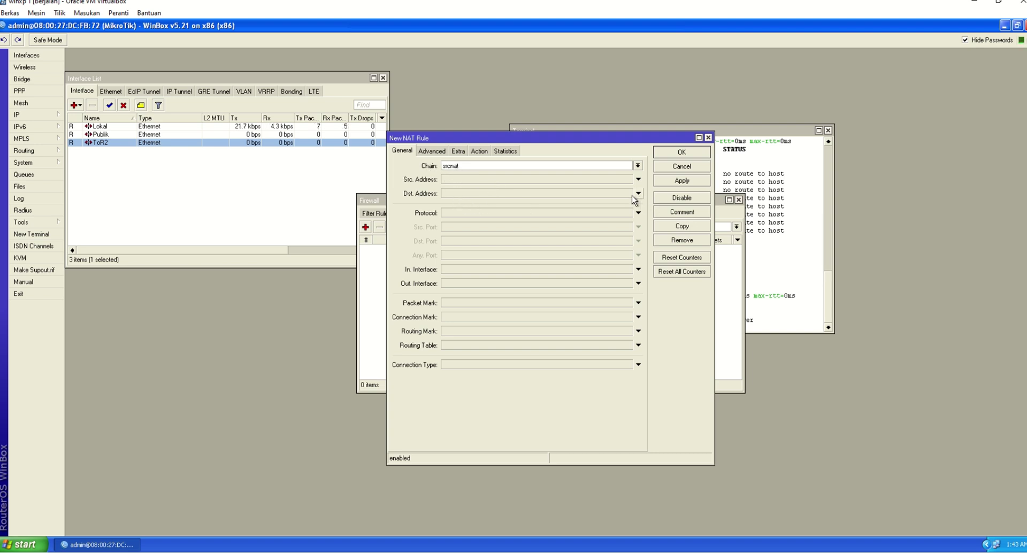
click(639, 283)
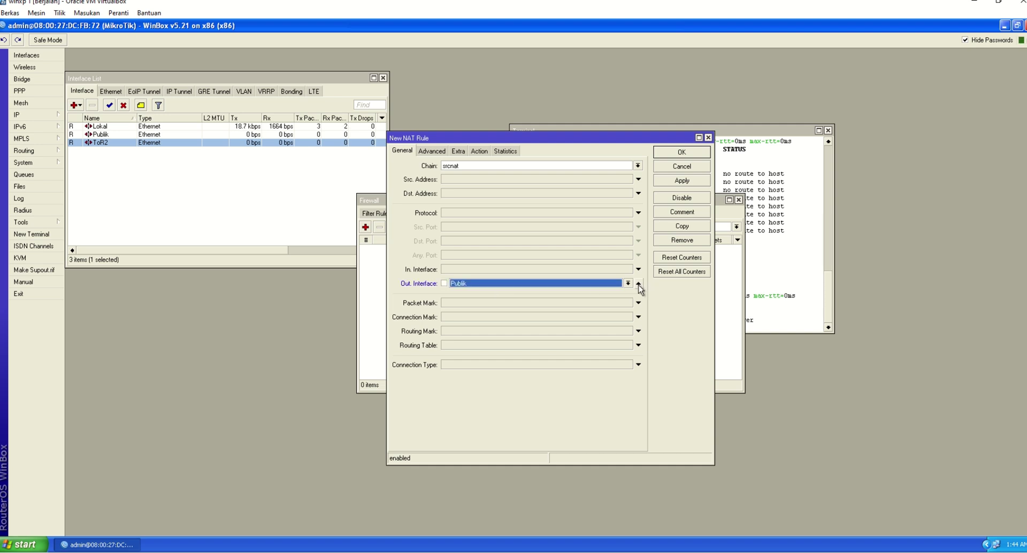
click(479, 151)
click(489, 167)
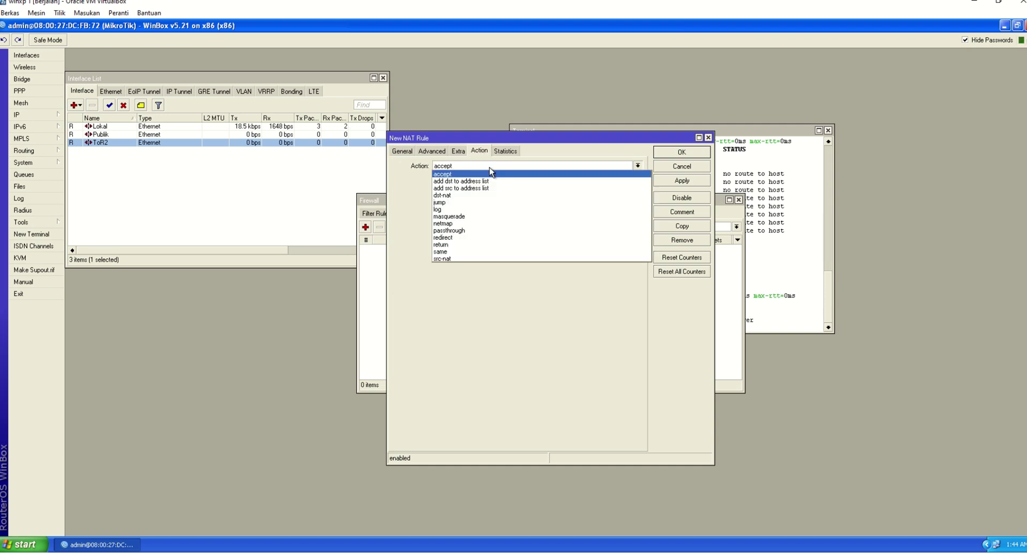
click(489, 216)
click(684, 184)
click(678, 155)
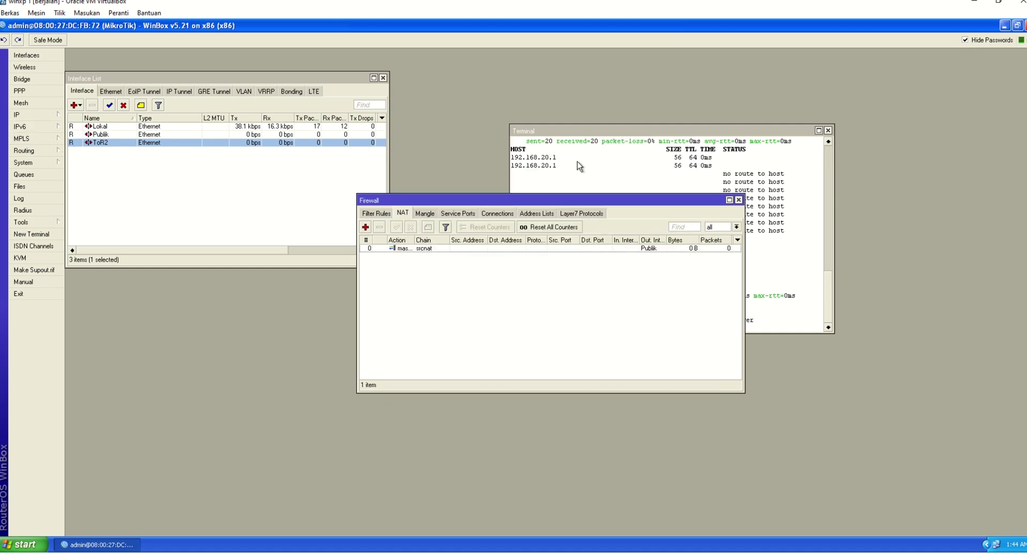
Step: Add a default route to 0.0.0.0/0 with gateway 192.168.137.1 on the first router
click(580, 140)
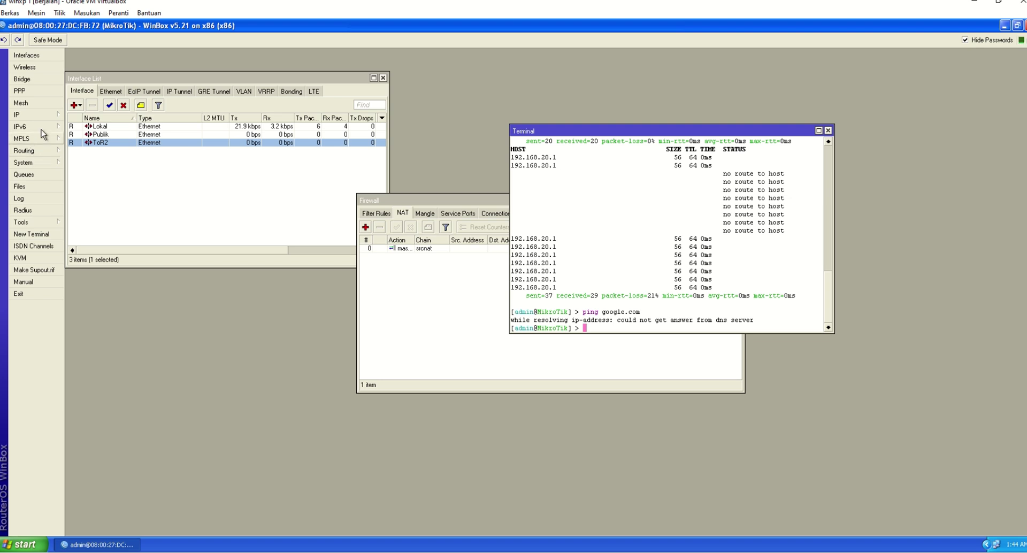
click(50, 119)
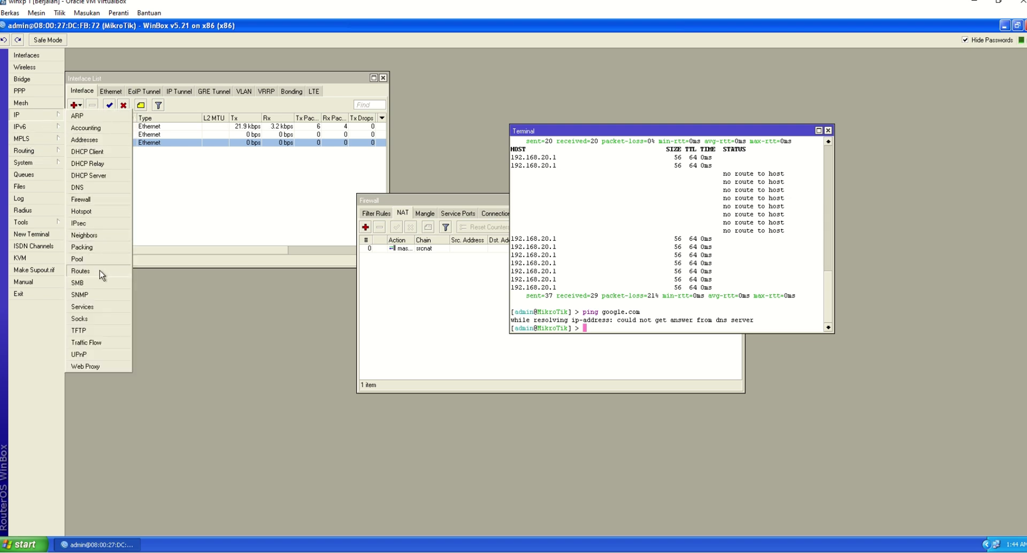
click(80, 271)
click(136, 201)
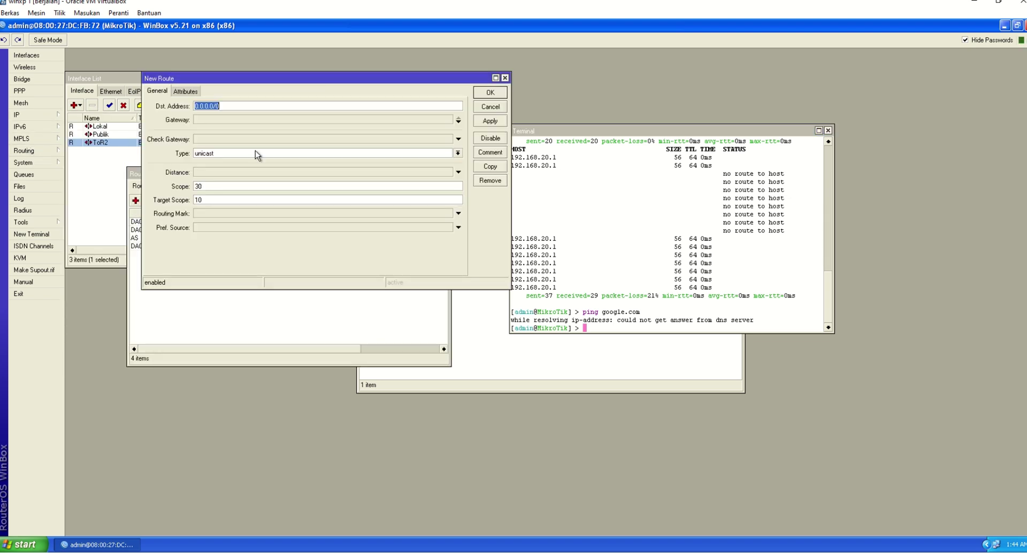
click(230, 121)
text(19)
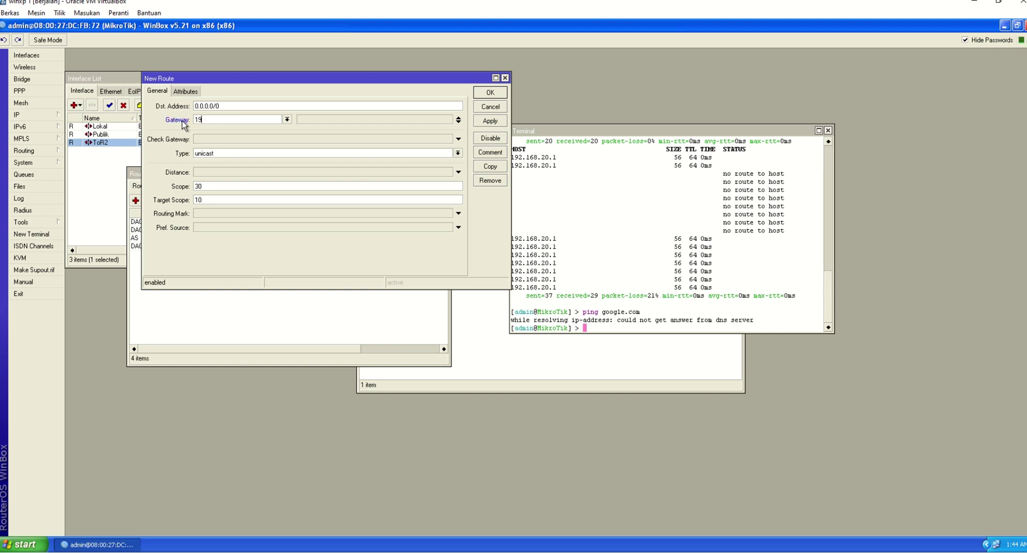
text(2.168.137.)
text(1)
click(490, 120)
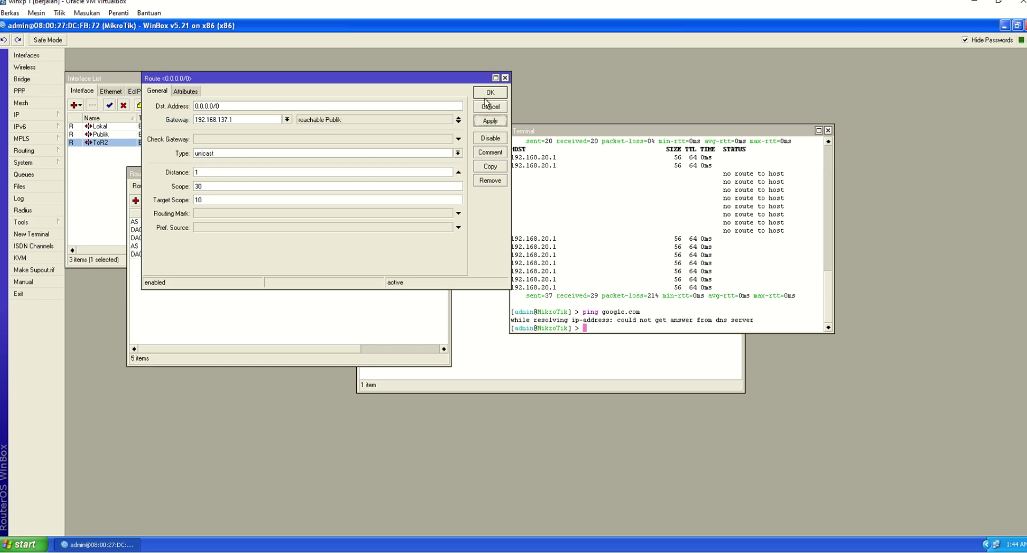
click(491, 92)
Step: Repeat the ping to google.com from the terminal
click(603, 131)
key(Up)
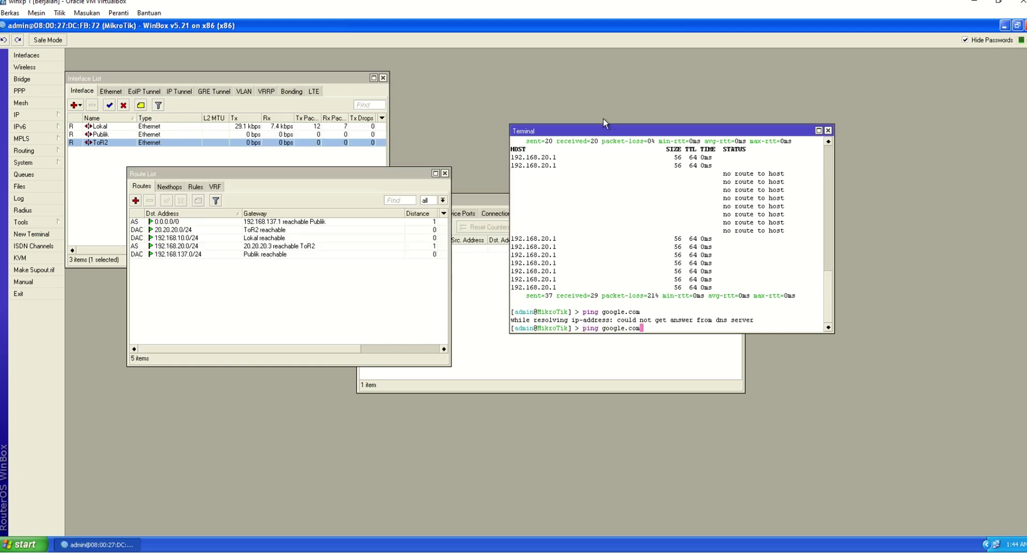
key(Return)
Step: Ping 8.8.8.8 from the first router and stop the ping
key(Up)
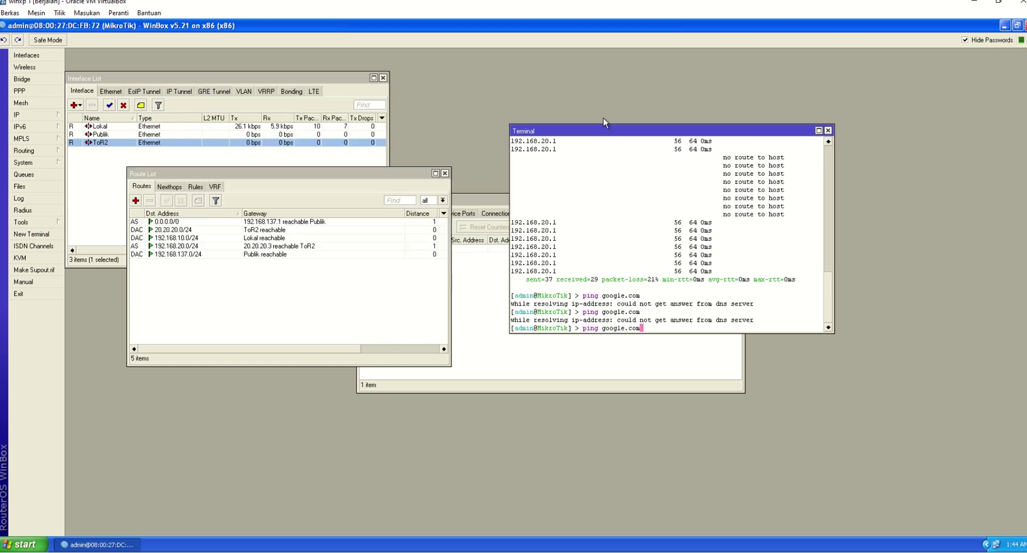
key(BackSpace)
key(BackSpace)
key(BackSpace)
key(BackSpace)
key(BackSpace)
key(BackSpace)
key(BackSpace)
text(8.8.8.8)
key(Return)
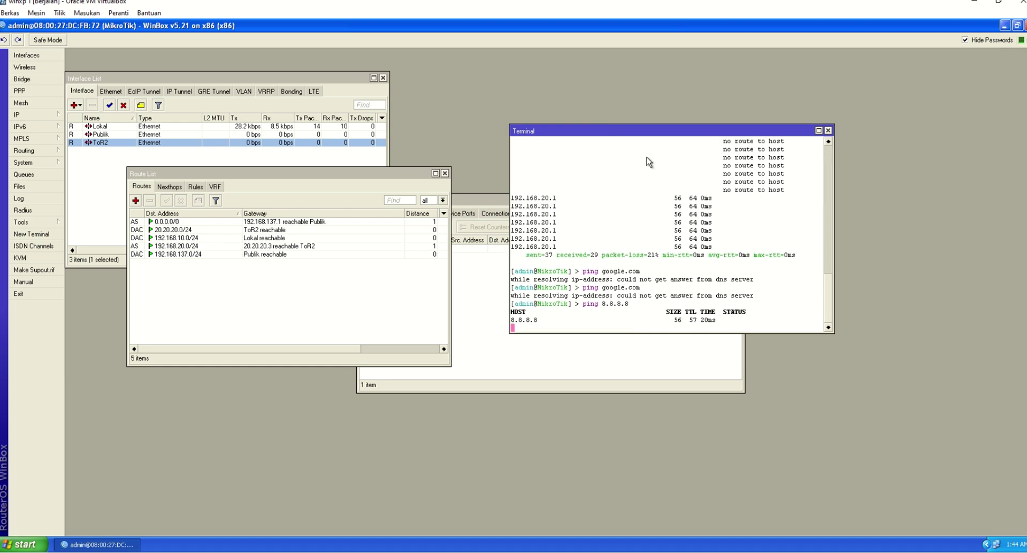
key(ctrl+c)
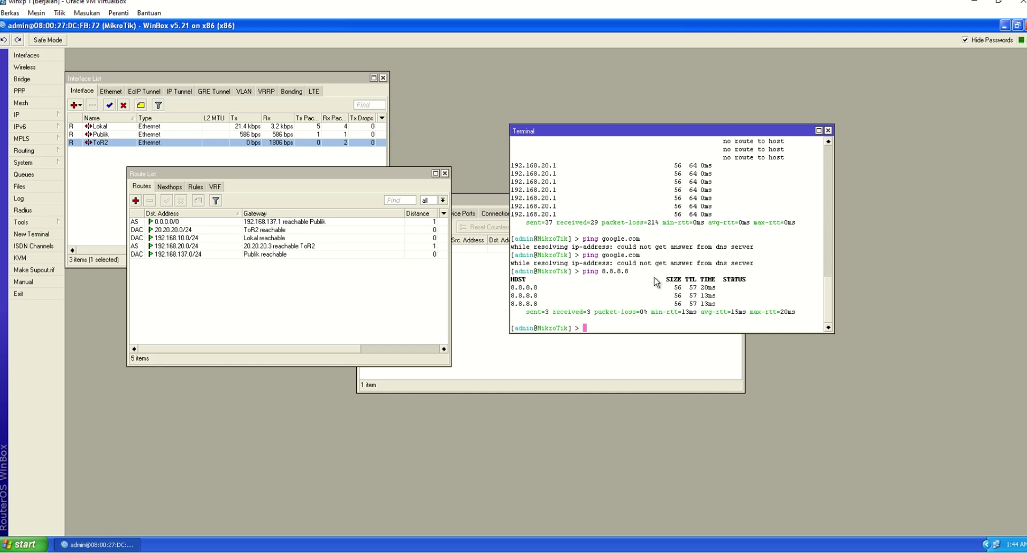
Step: Ping google.com again from the router's terminal
key(Up)
key(Up)
key(Return)
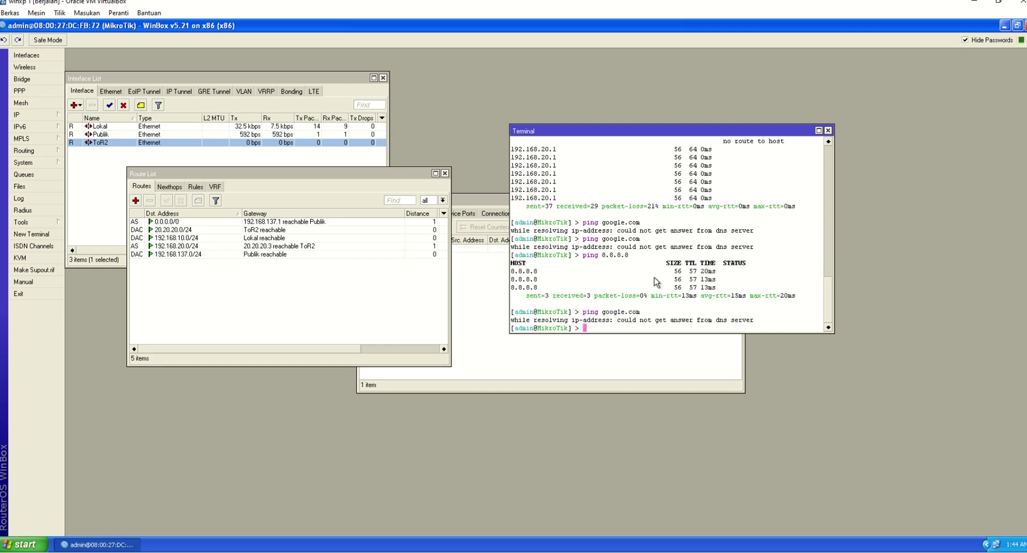
Step: Set the router's DNS server to 192.168.137.1, allow remote requests, and apply the settings
click(42, 116)
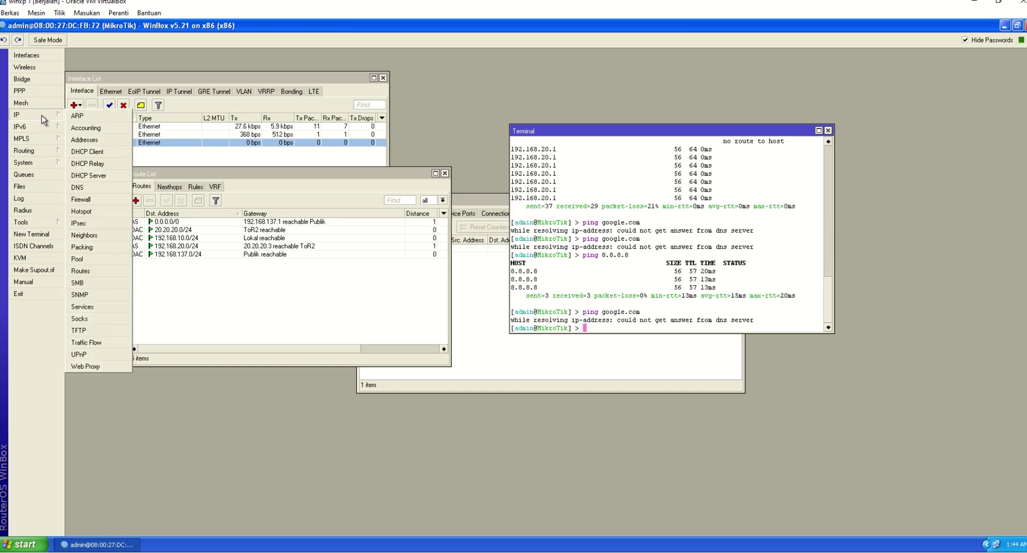
click(101, 188)
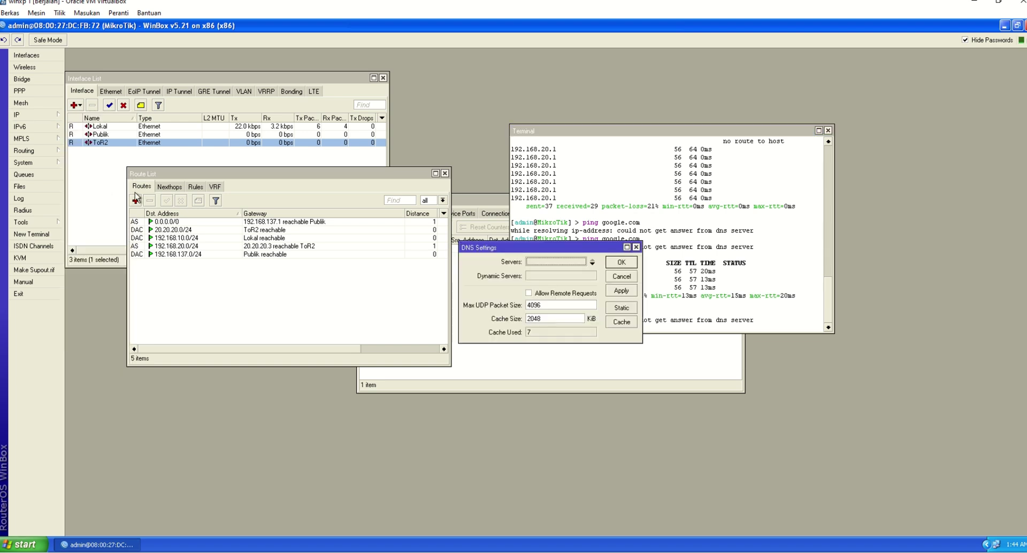
drag(566, 244, 628, 205)
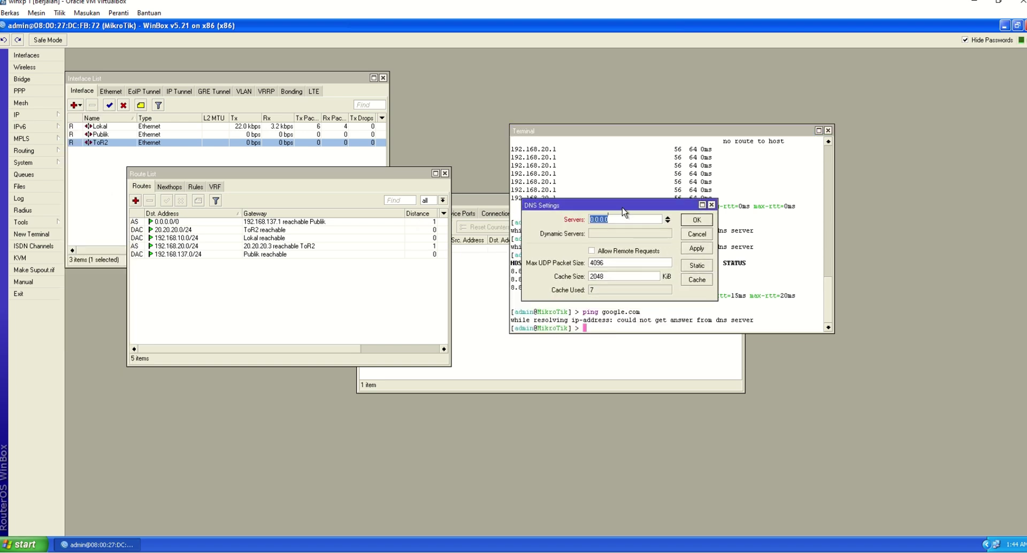
text(192.168.137.1)
click(615, 252)
click(688, 250)
click(696, 220)
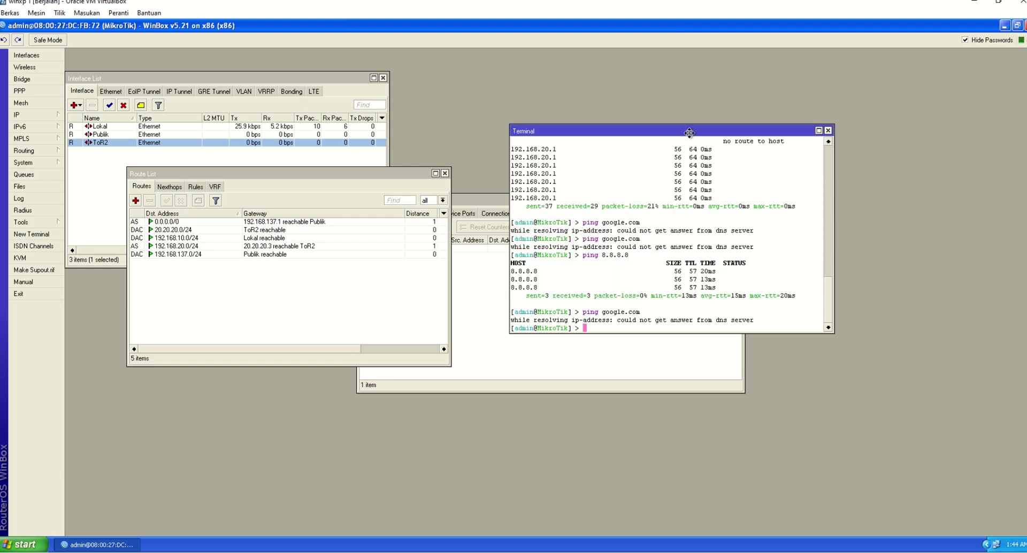
Step: Test name resolution with a ping to google.com in the router's terminal, and stop the ping
key(Up)
key(Return)
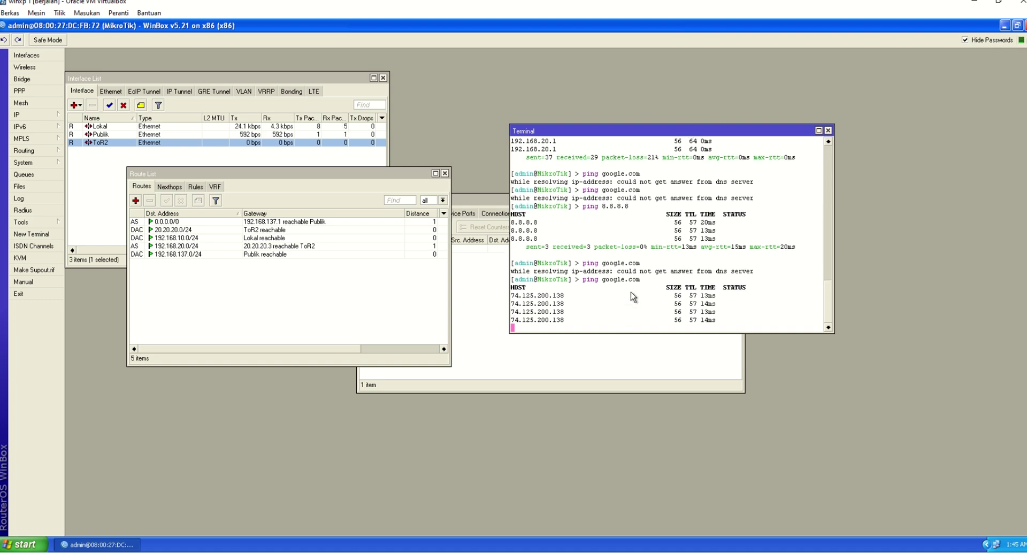
key(ctrl+c)
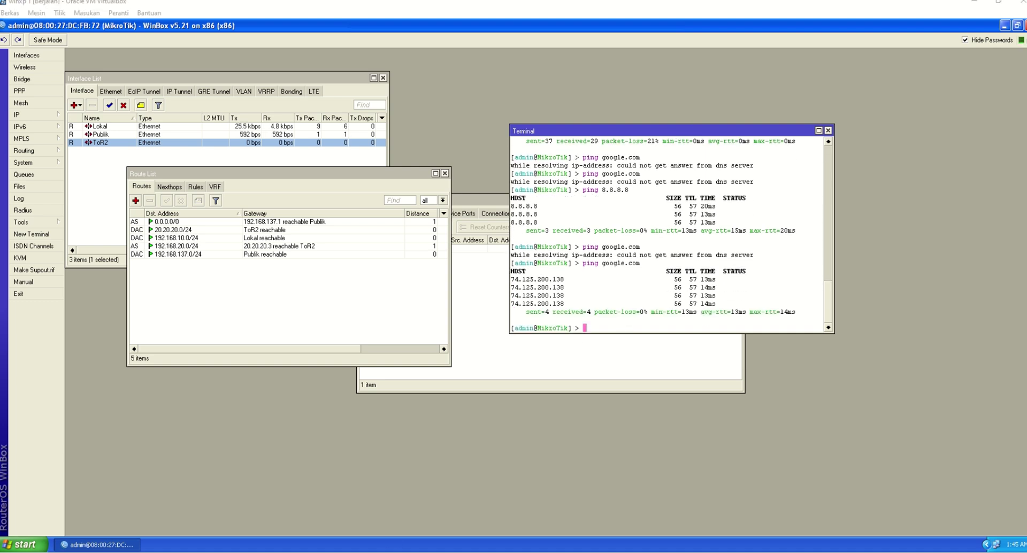
Step: Switch to the Notepad notes, highlight the "Konfigurasi DHCP Server" line, and minimize the notes
mouse_move(386, 551)
click(417, 527)
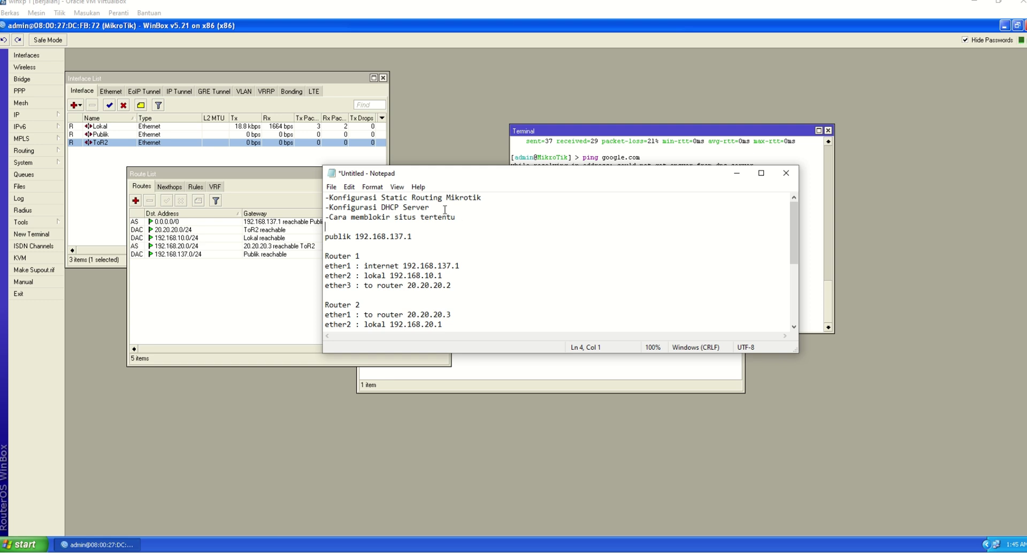
drag(445, 210, 325, 208)
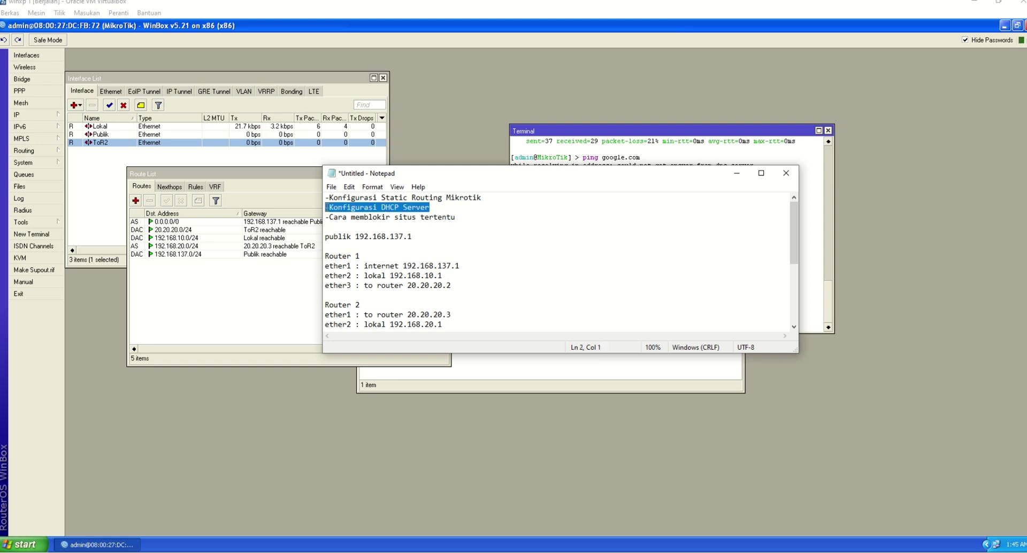
click(736, 174)
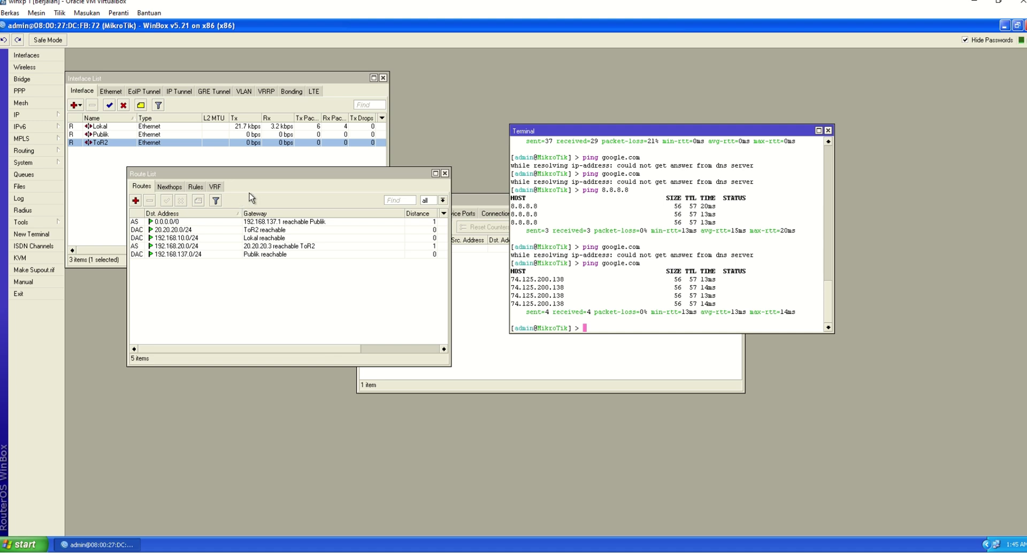
Step: Start a DHCP server setup on the Publik interface with address space 192.168.137.0/24 and gateway 192.168.137.1
drag(263, 174, 286, 179)
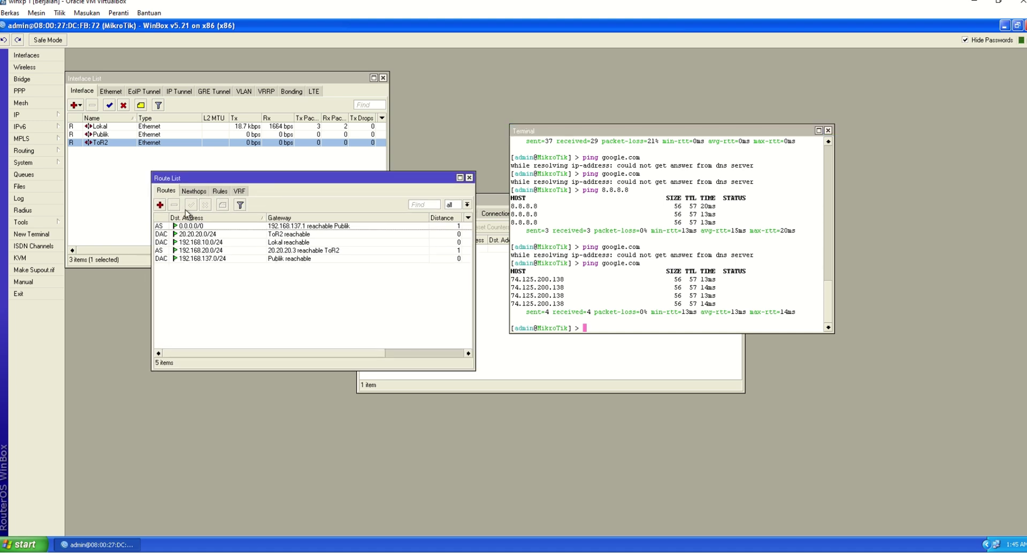
click(48, 115)
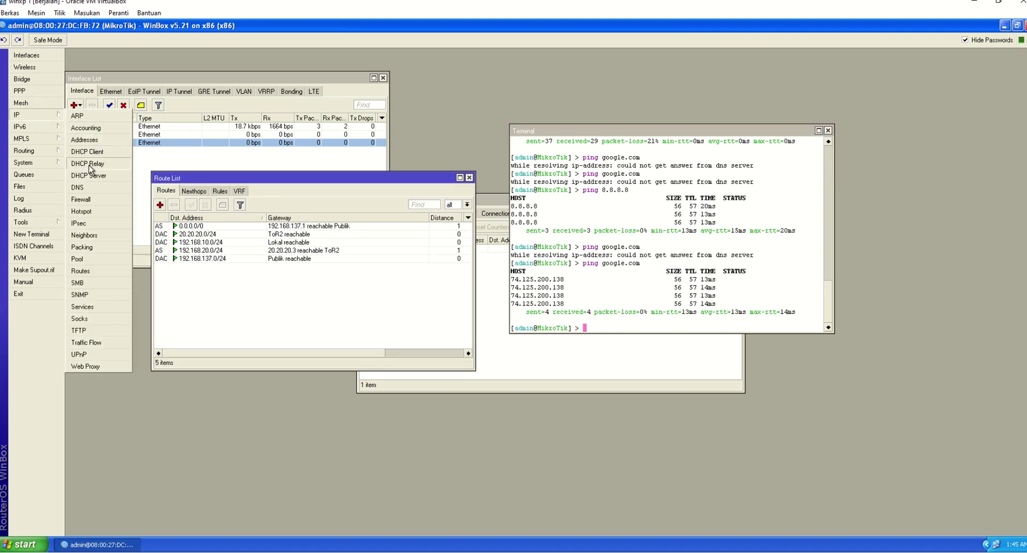
click(105, 174)
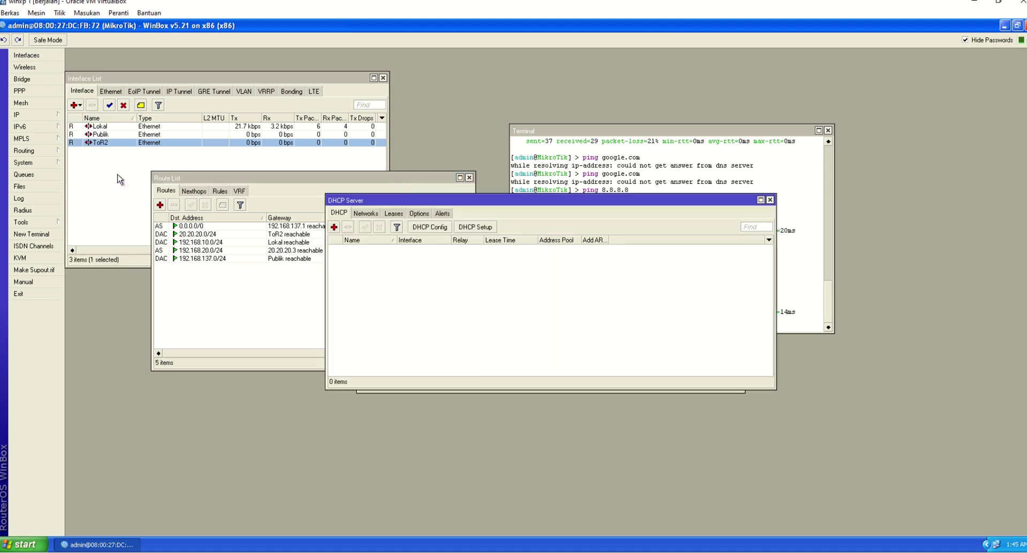
click(470, 227)
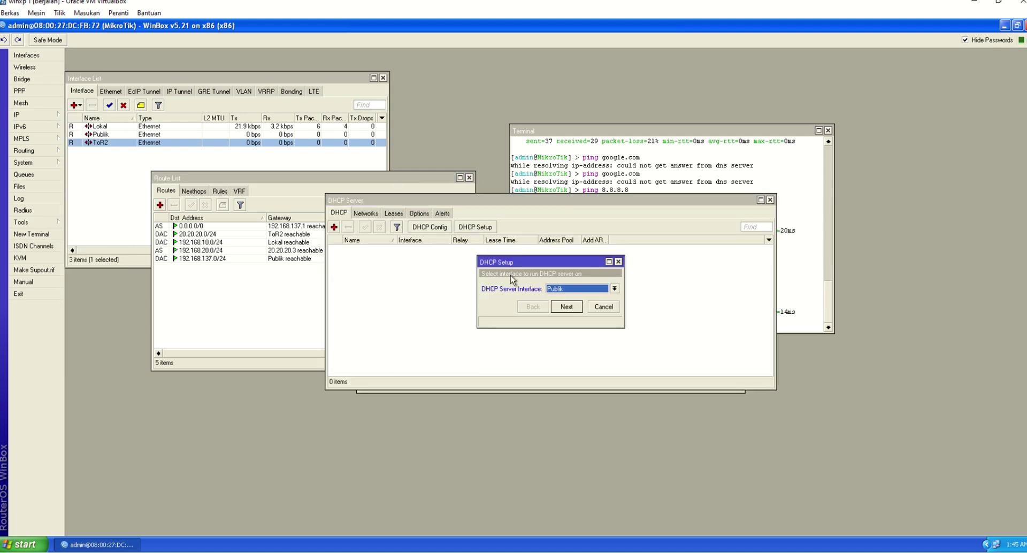
click(567, 307)
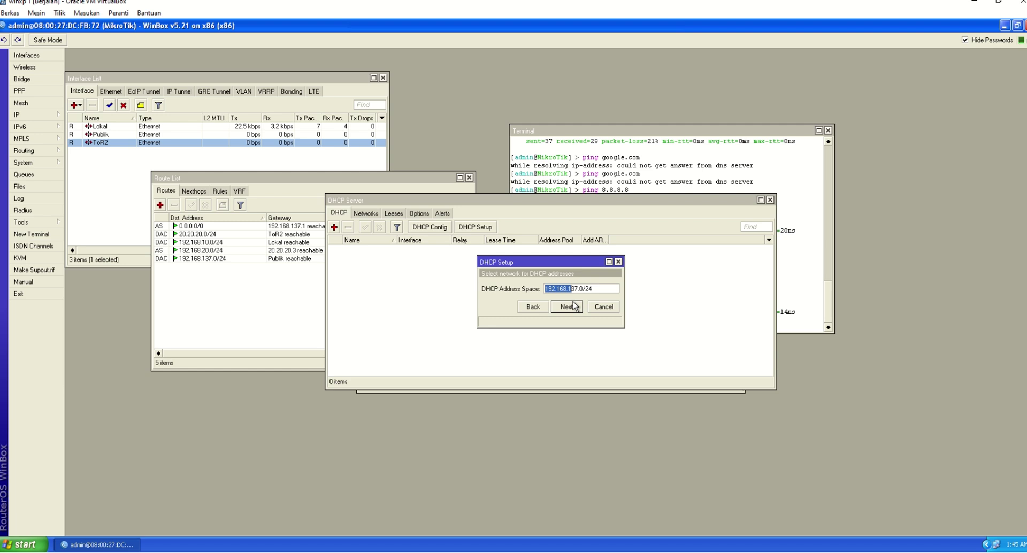
click(573, 306)
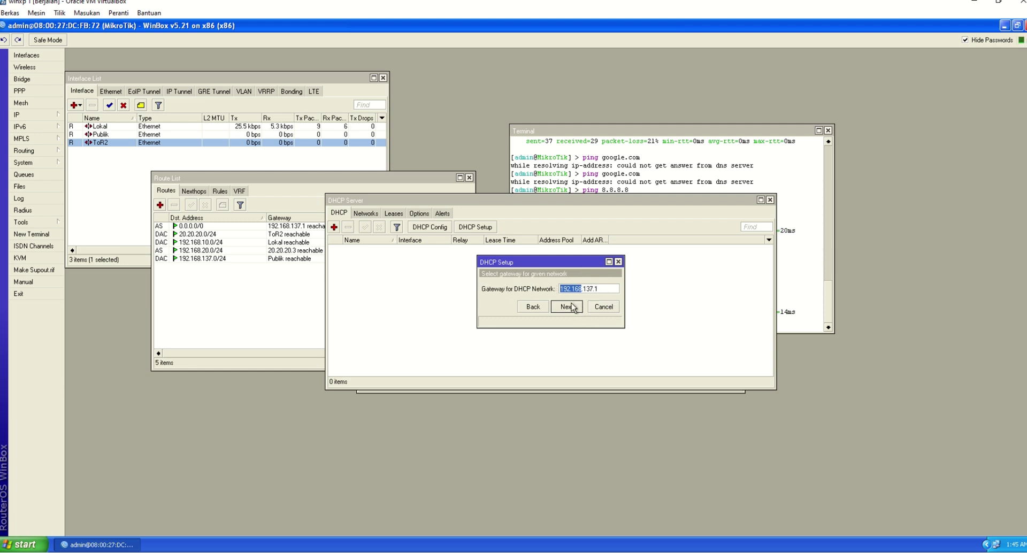
click(568, 309)
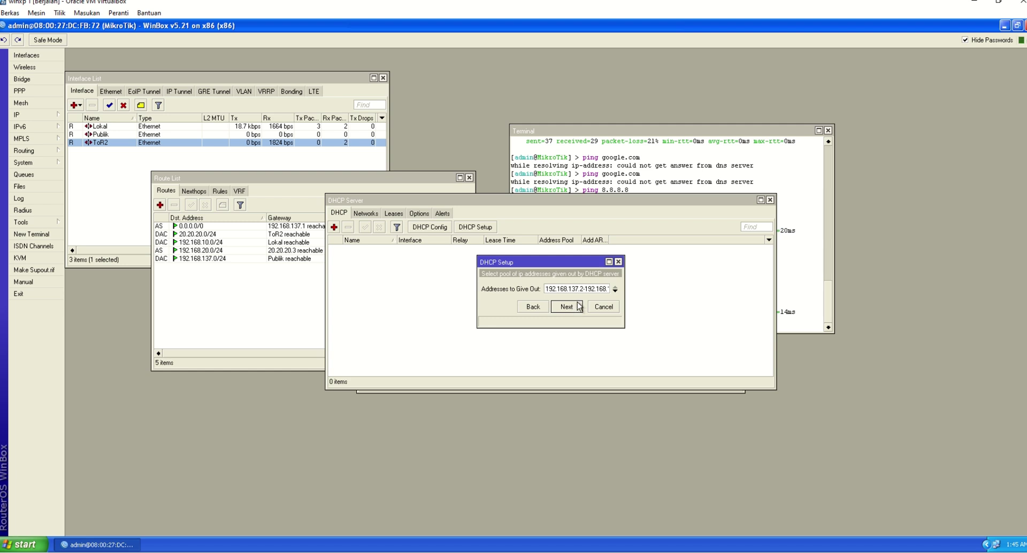
Step: Set the DHCP pool to 192.168.137.100-192.168.137.254 and finish the setup with DNS server 192.168.137.1 and a three-day lease time
click(585, 292)
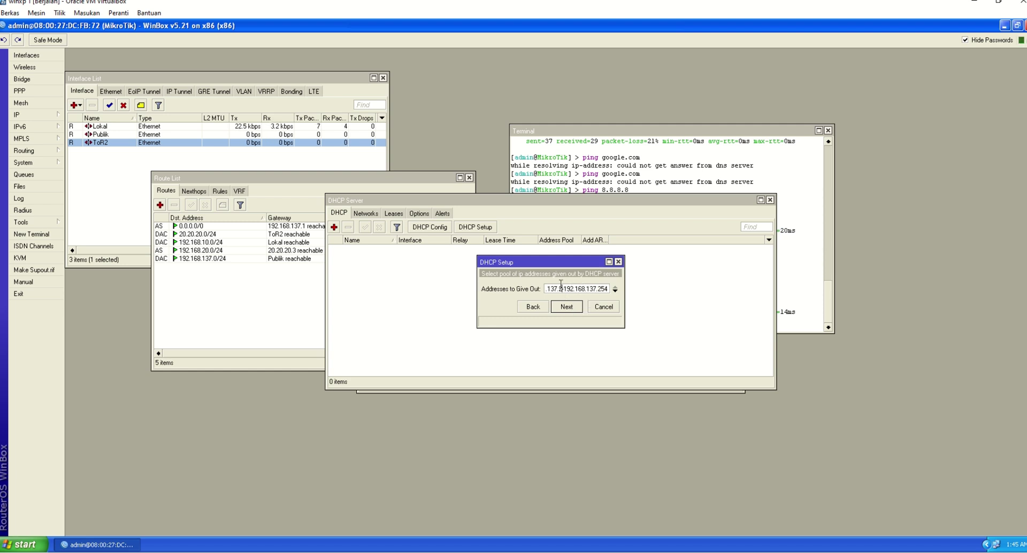
key(BackSpace)
text(100)
drag(585, 290, 613, 290)
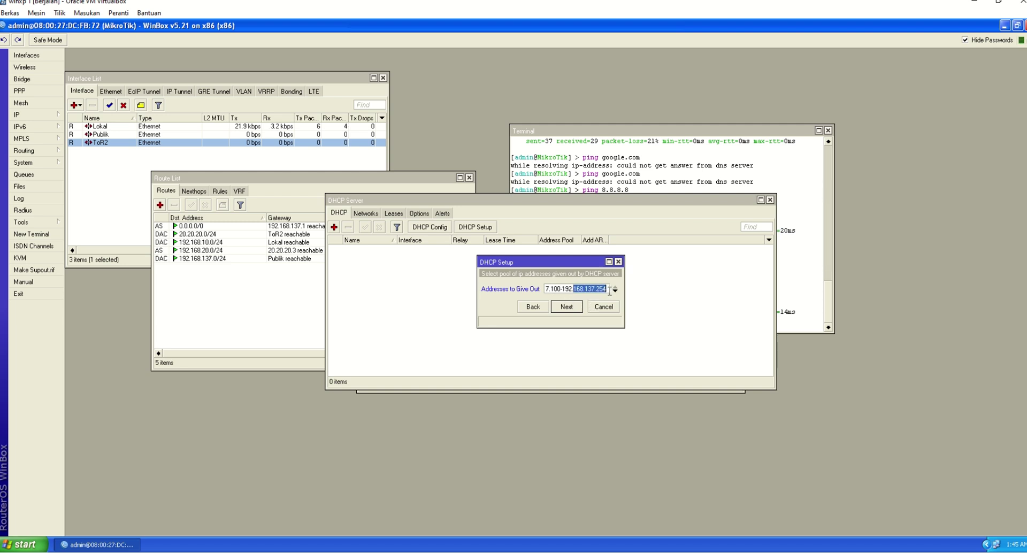
click(570, 308)
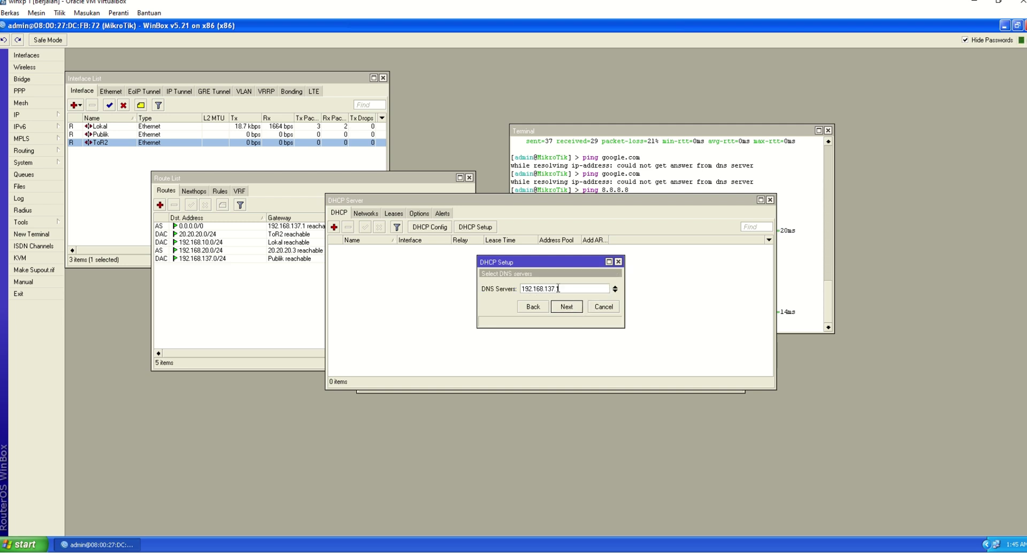
click(566, 308)
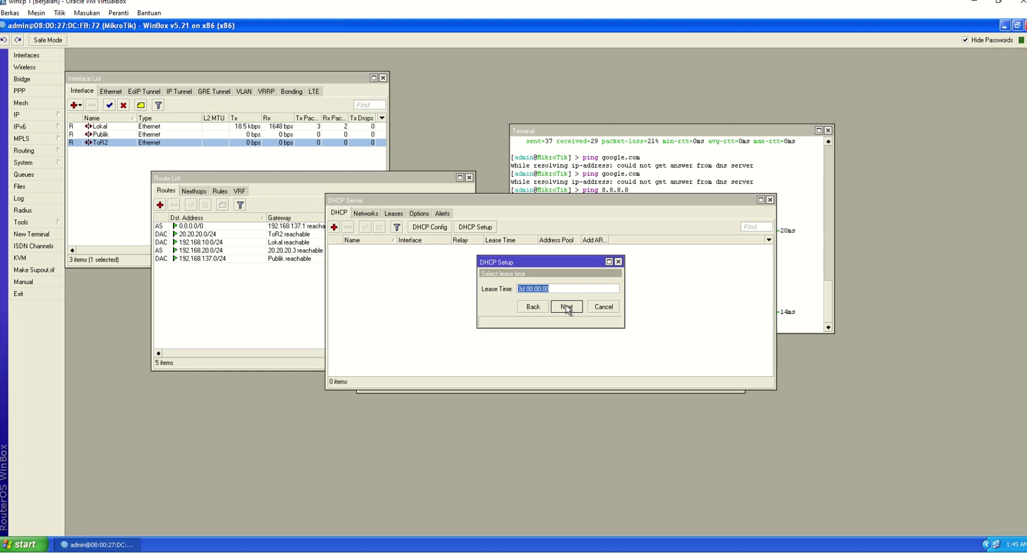
click(566, 308)
click(552, 296)
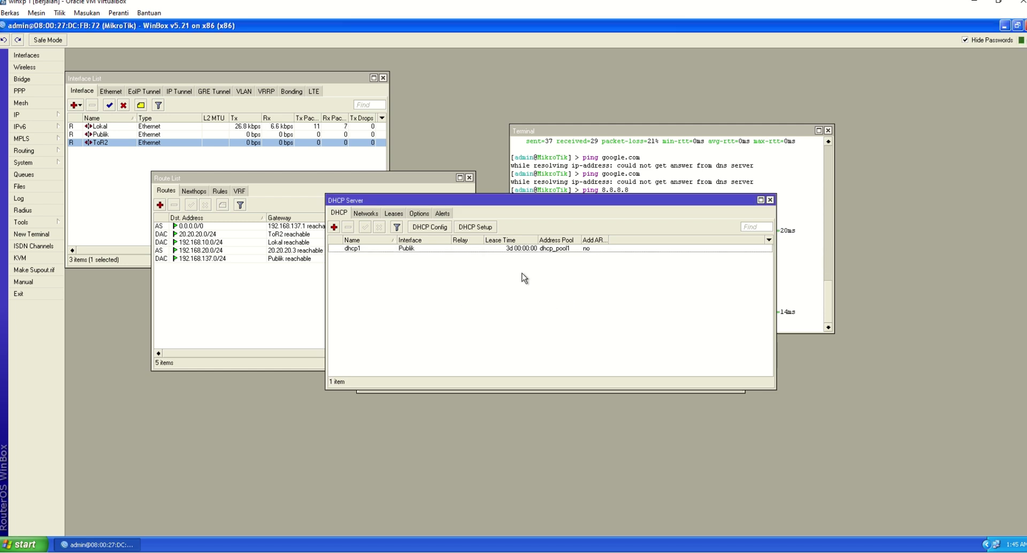
click(552, 250)
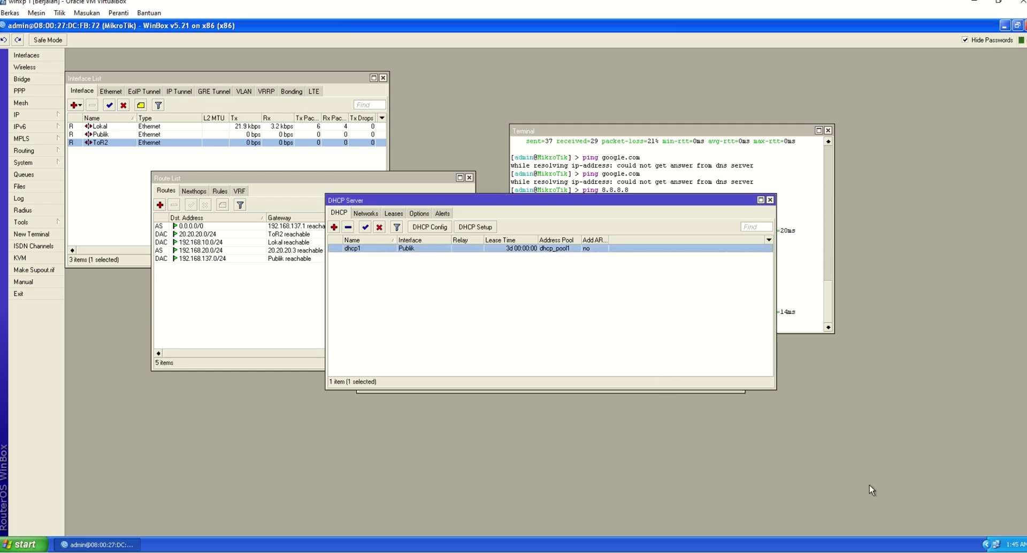
Step: Open the Local Area Connection status and run ipconfig in Command Prompt to check the client's IP configuration
double_click(996, 546)
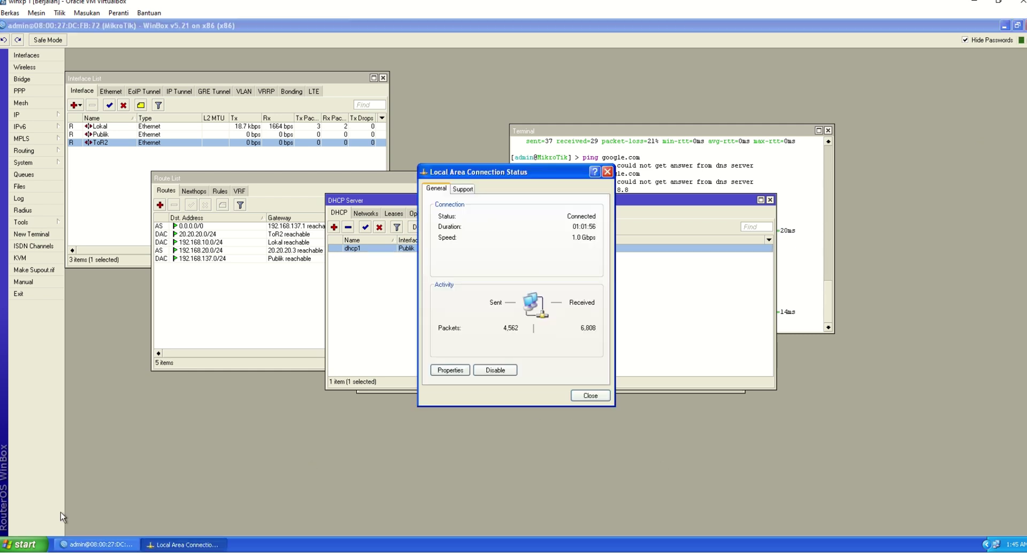
click(8, 546)
click(43, 366)
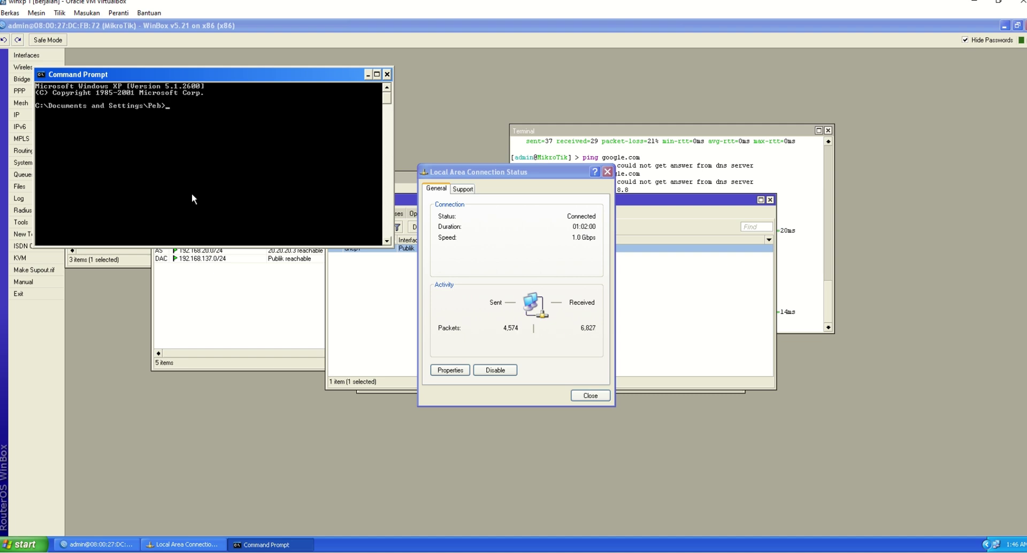
text(ipconfig)
key(Return)
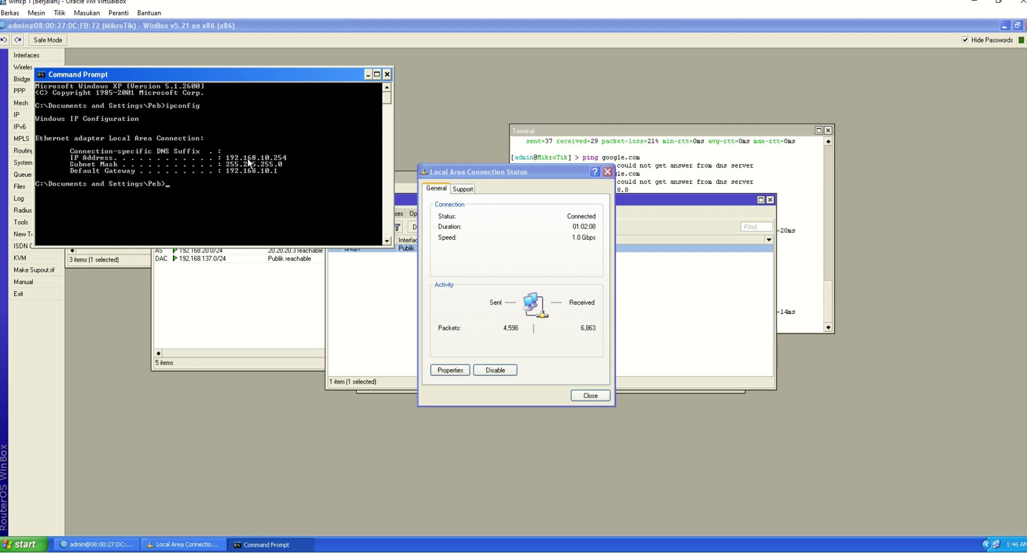
Step: Ping google.com from the Windows XP client, stop the ping, and minimize Command Prompt
text(ping google.com)
key(Return)
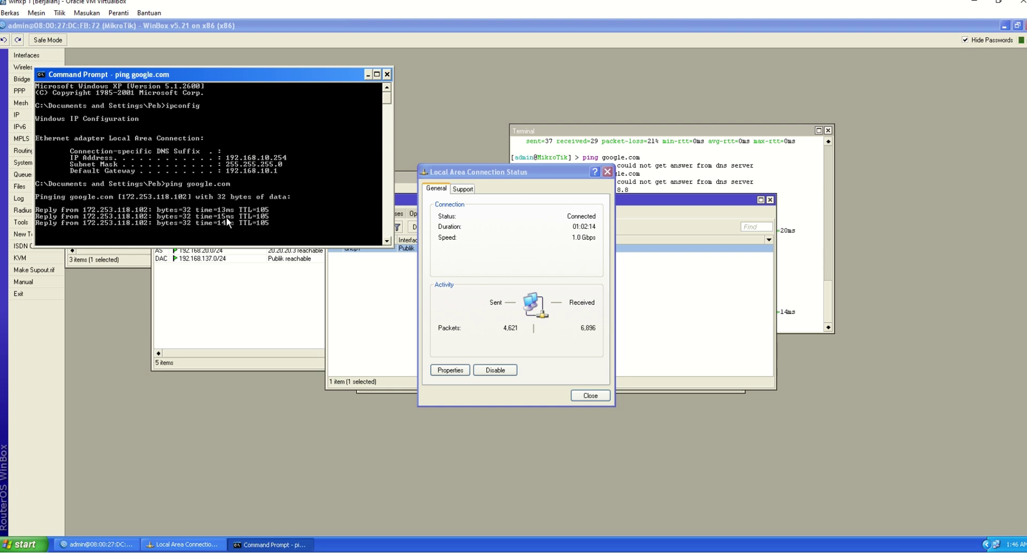
key(ctrl+c)
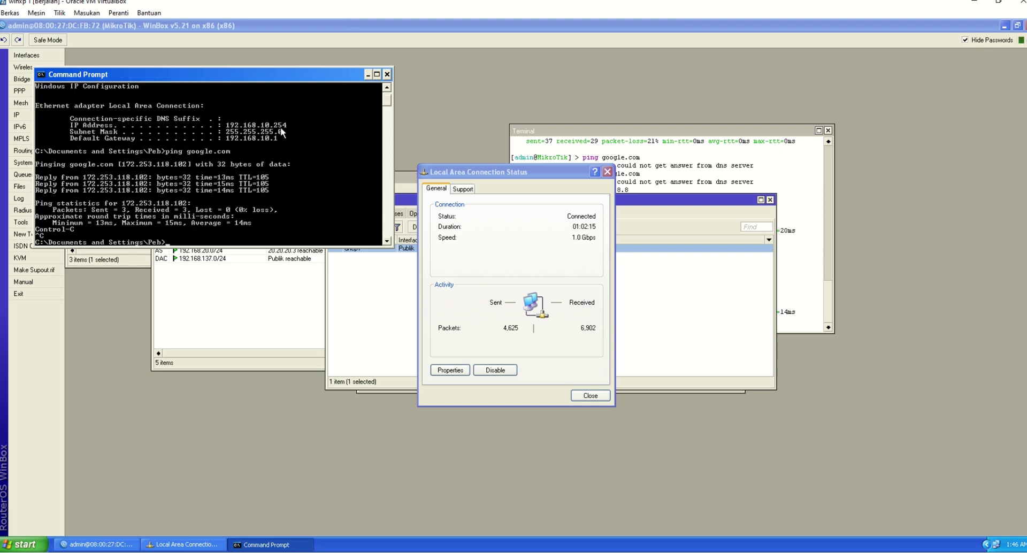
click(368, 75)
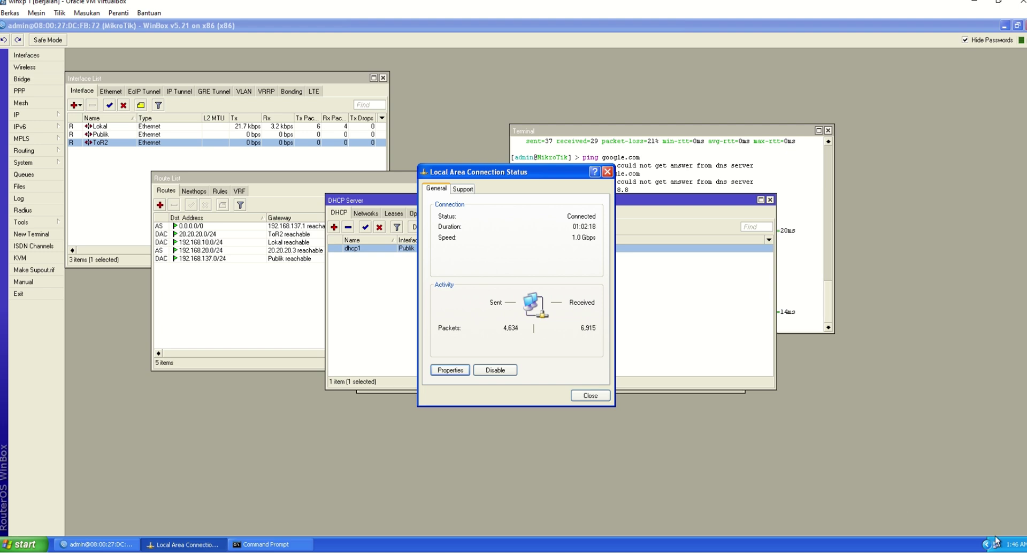
Step: Minimize WinBox, open facebook.com in Firefox to test internet access, and minimize the browser
click(1005, 26)
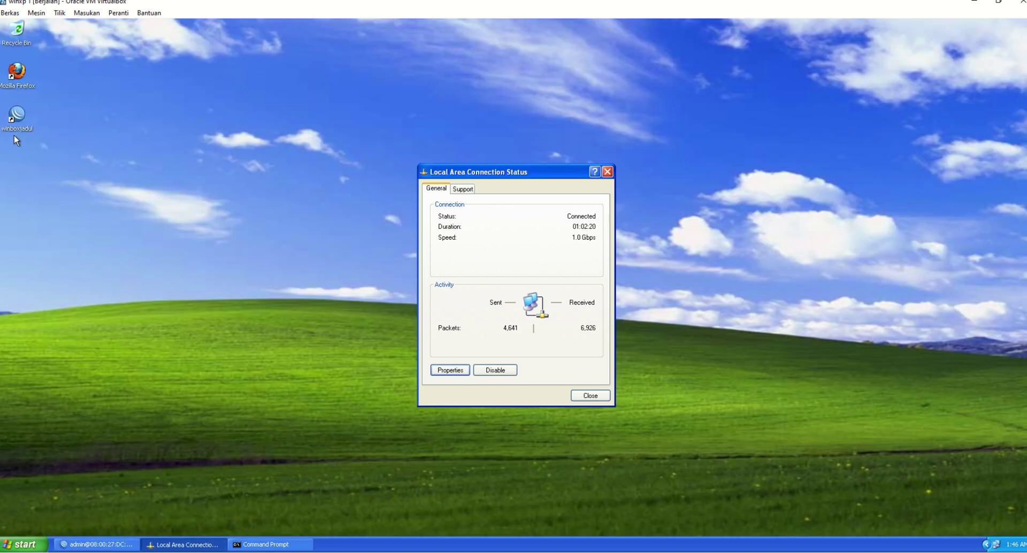
double_click(16, 86)
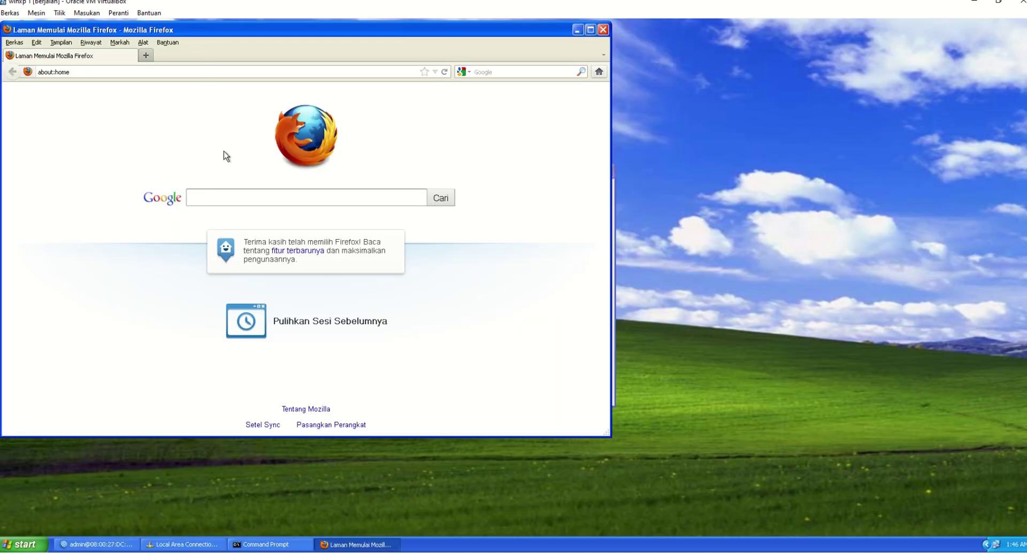
click(259, 72)
text(face)
key(Down)
key(Return)
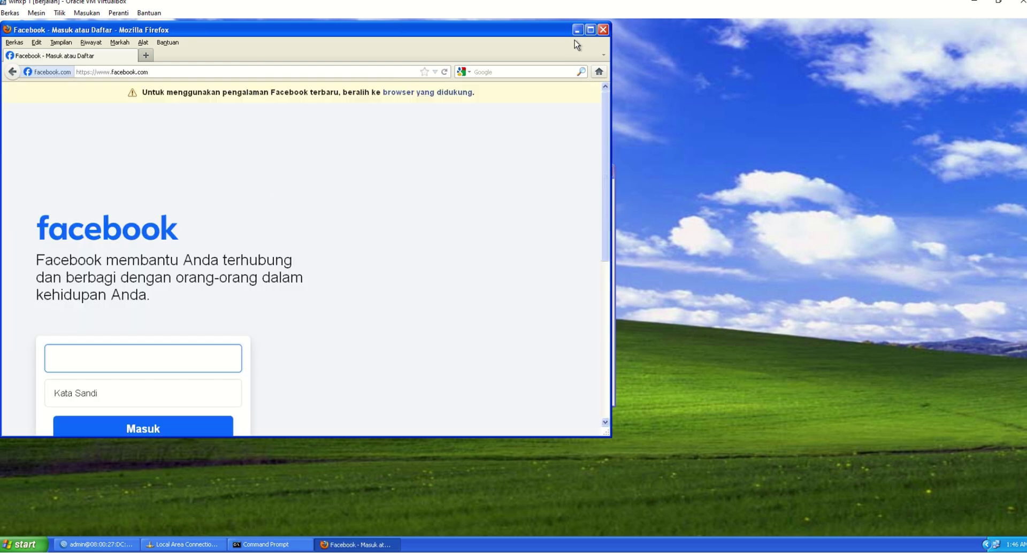
click(578, 29)
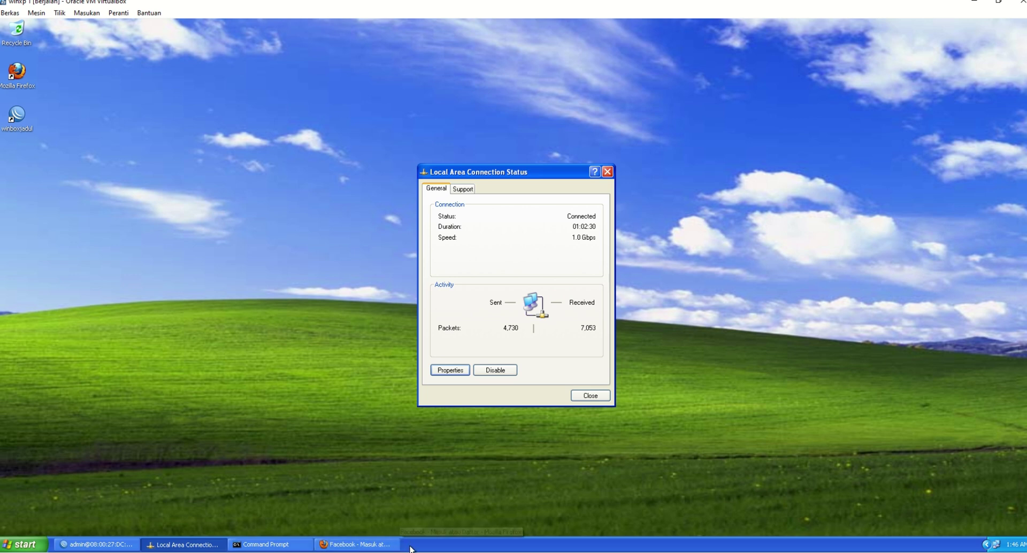
Step: Return to the Notepad notes and highlight "Cara memblokir situs tertentu" as the next topic
click(335, 538)
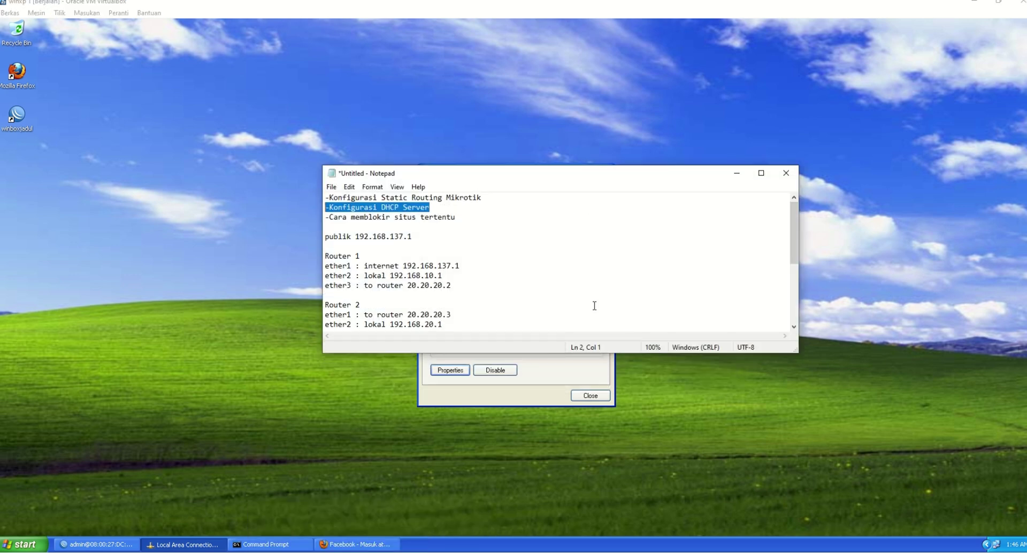
scroll(442, 266, down, 1)
scroll(442, 265, up, 1)
drag(456, 217, 333, 217)
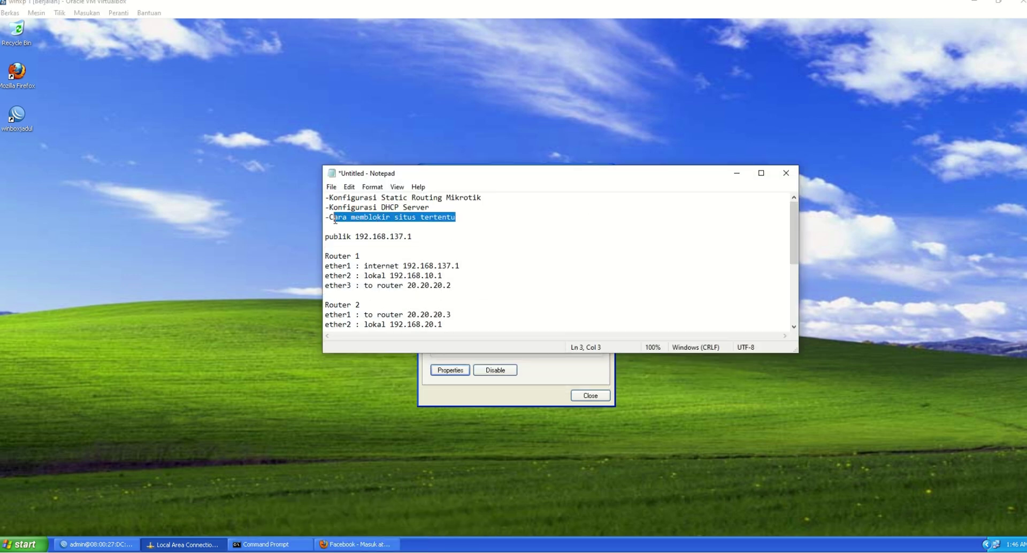
Step: Minimize the Notepad notes and close the Local Area Connection status window
click(489, 240)
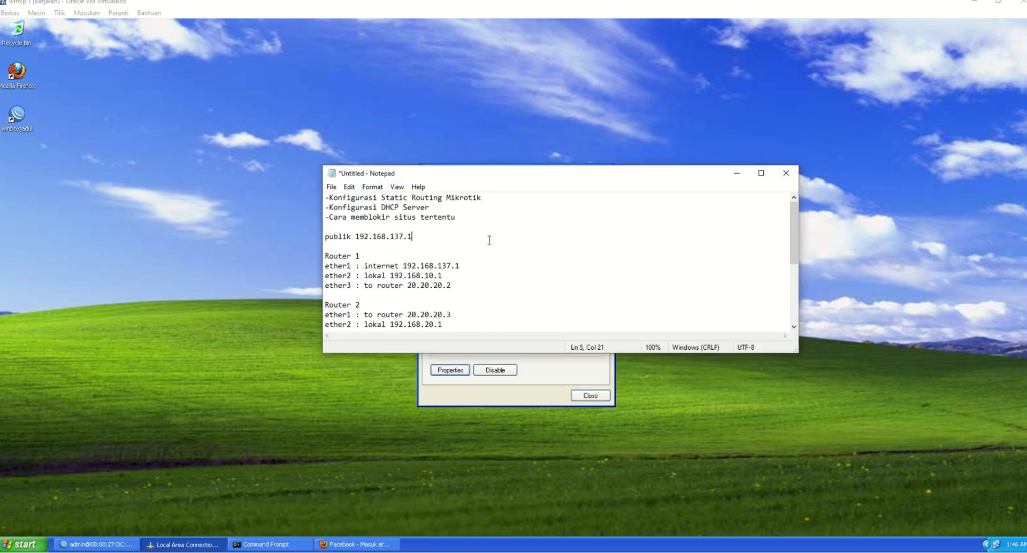
click(737, 174)
click(587, 394)
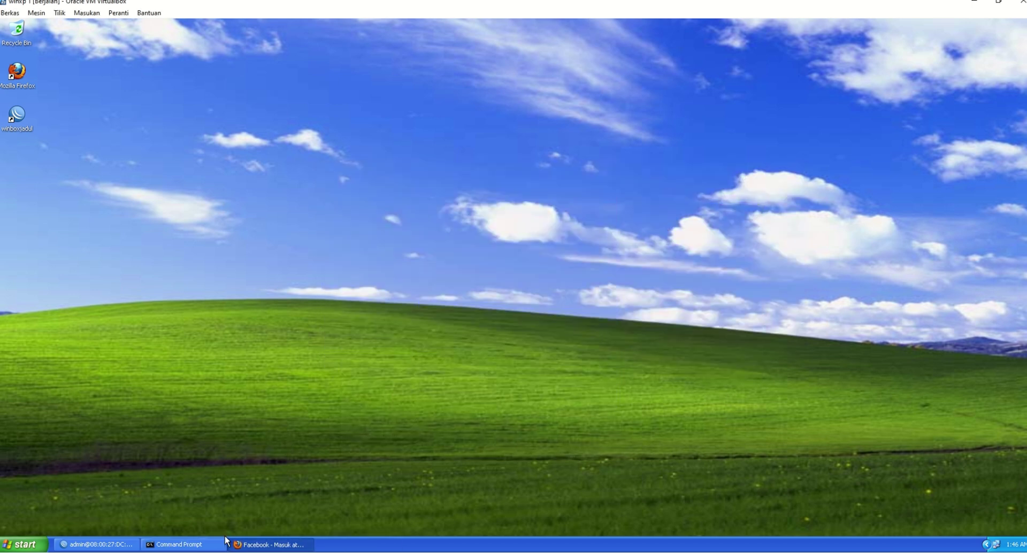
Step: Switch to WinBox and start a new firewall filter rule on the forward chain, opening its destination address for entry
click(107, 545)
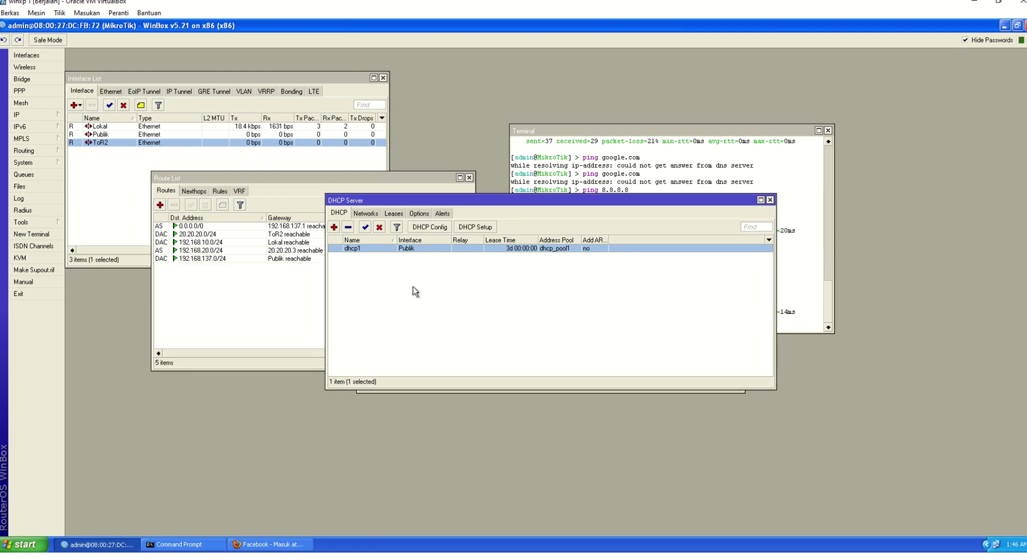
click(41, 117)
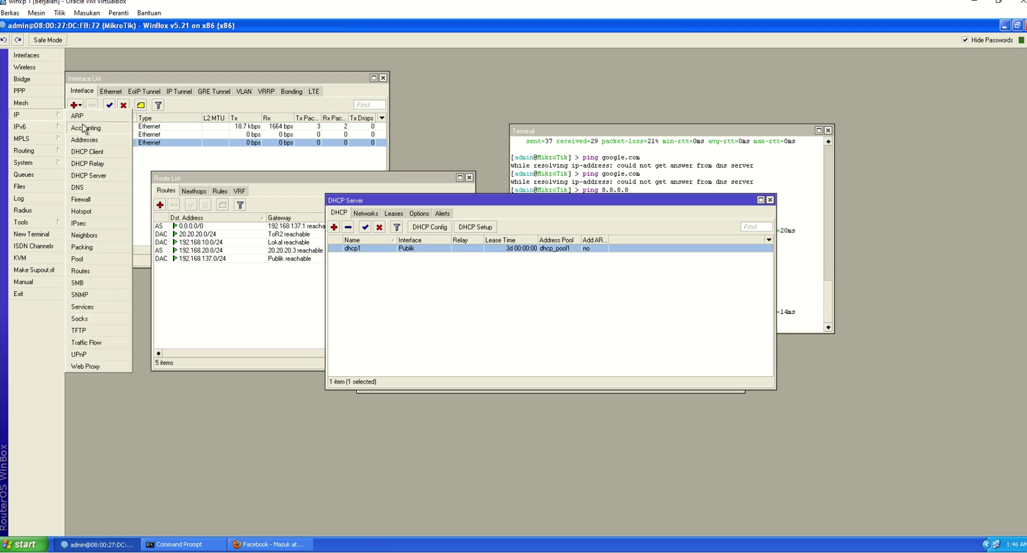
click(81, 200)
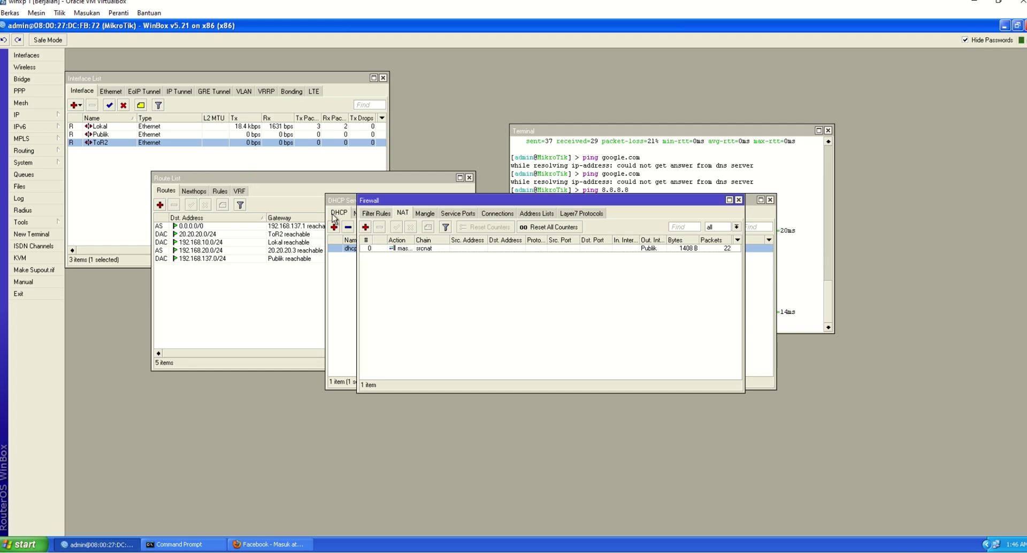
click(375, 213)
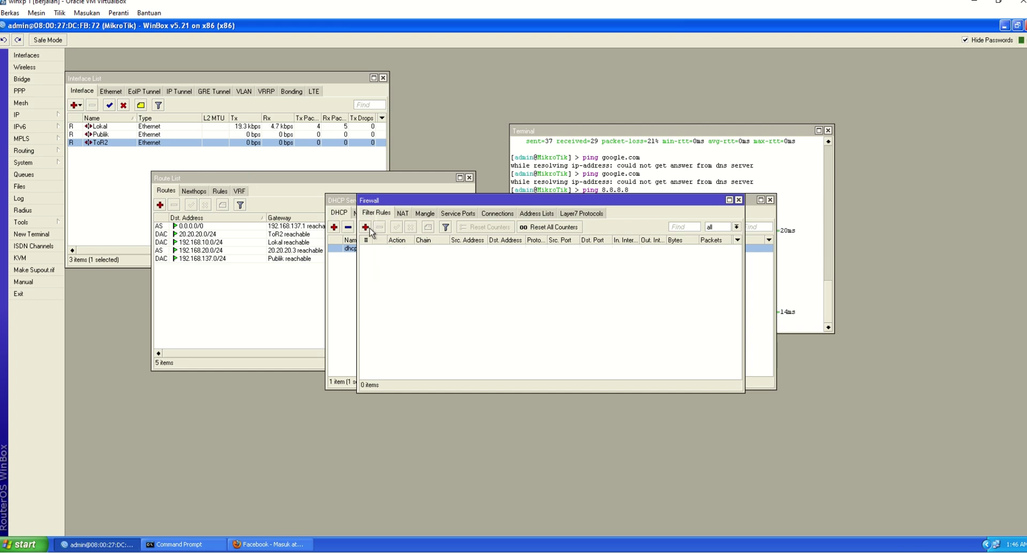
click(365, 227)
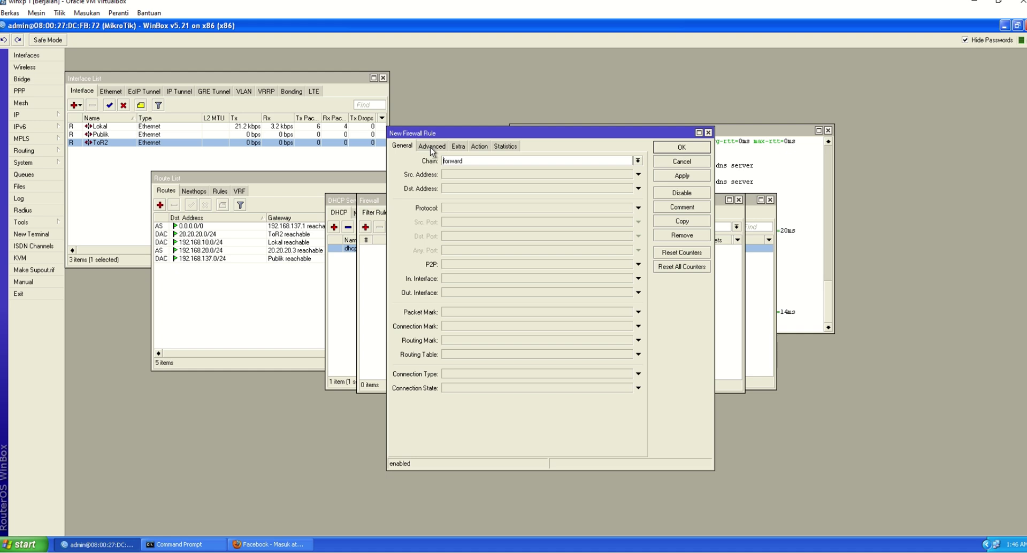
click(471, 189)
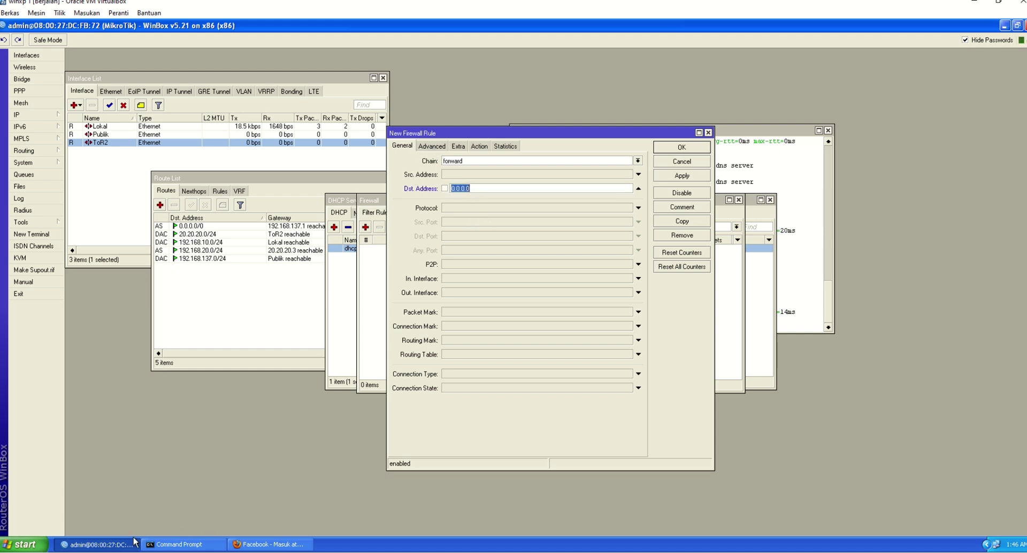
Step: Switch to Command Prompt and look up the IP address of facebook.com with nslookup
click(254, 546)
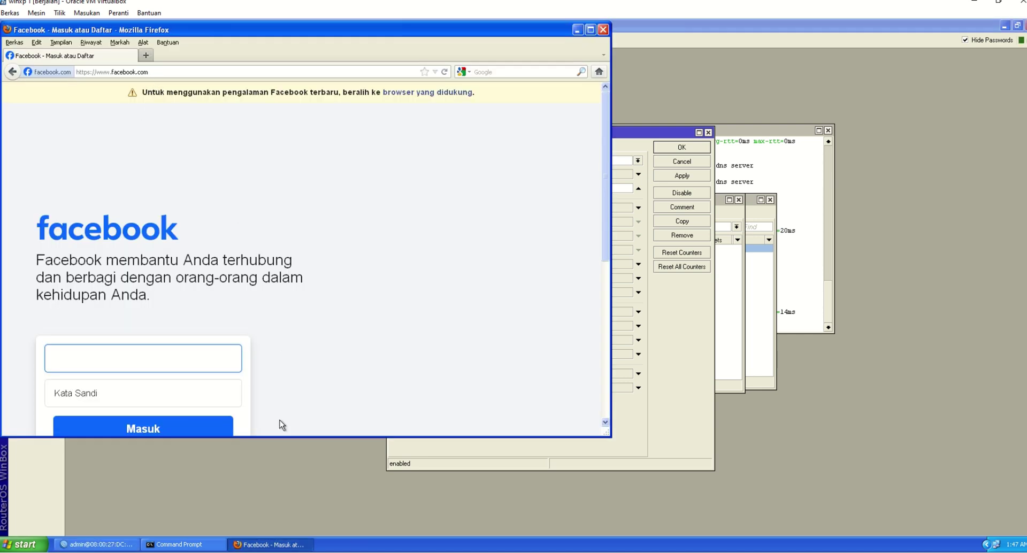
click(192, 545)
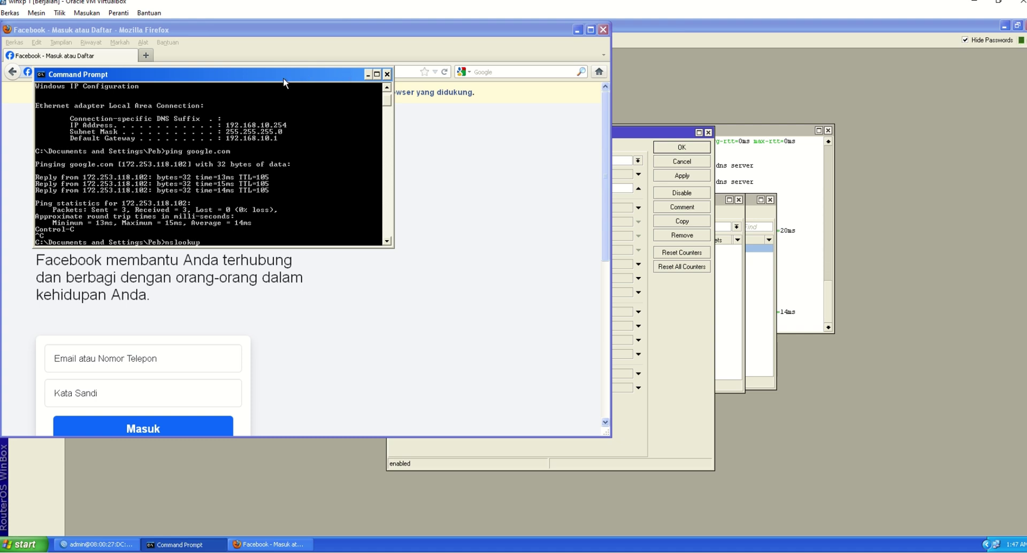
text(nslookup)
key(Return)
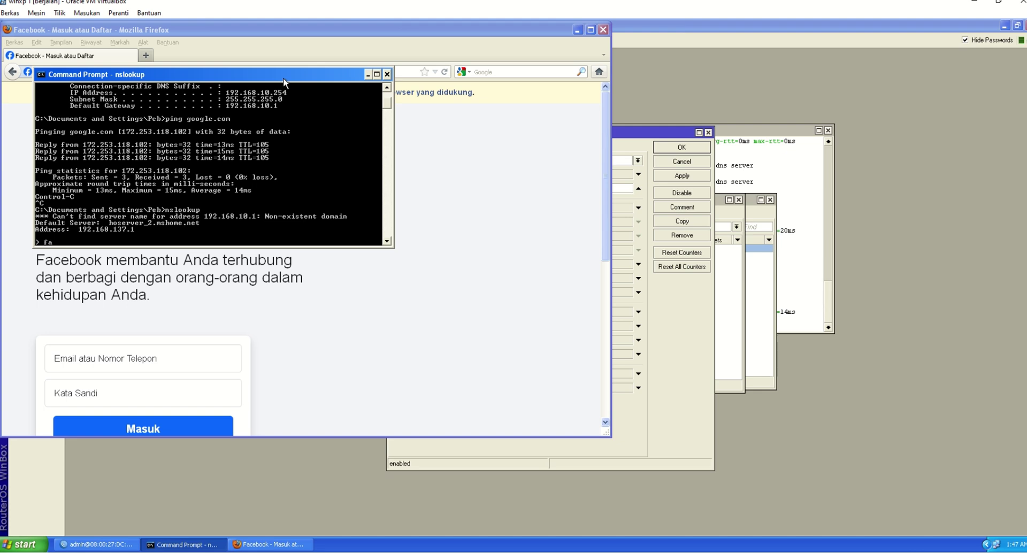
text(facebook.com)
key(Return)
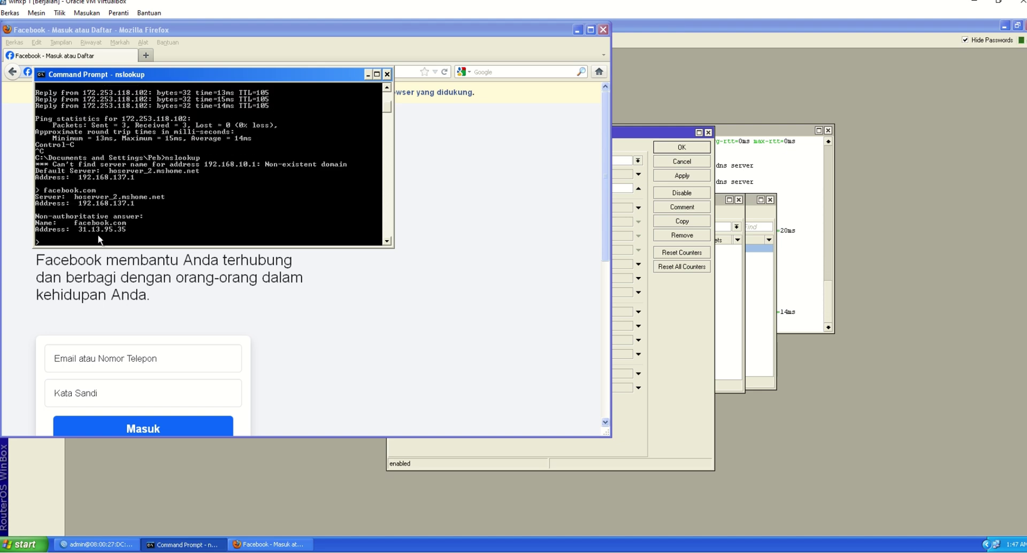
Step: Move the new firewall rule's window clear of Command Prompt and set its destination address to 31.13.95.35
click(659, 132)
drag(615, 136, 773, 123)
key(alt+Tab)
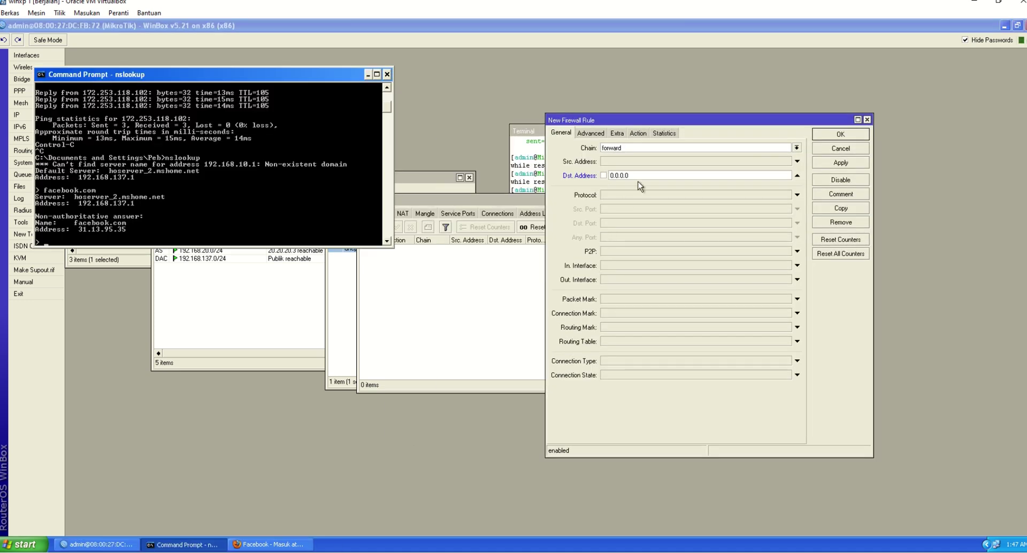
key(alt+Tab)
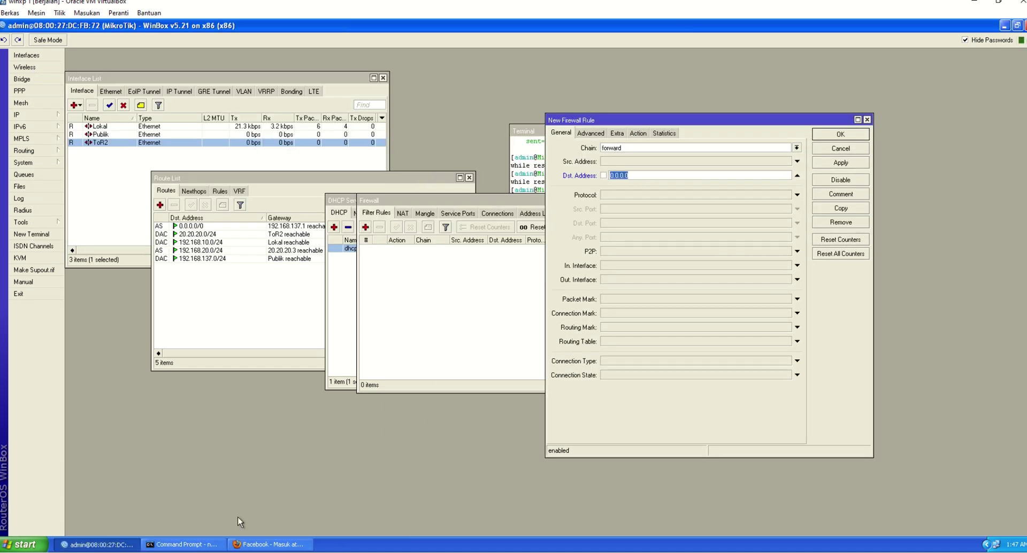
click(193, 544)
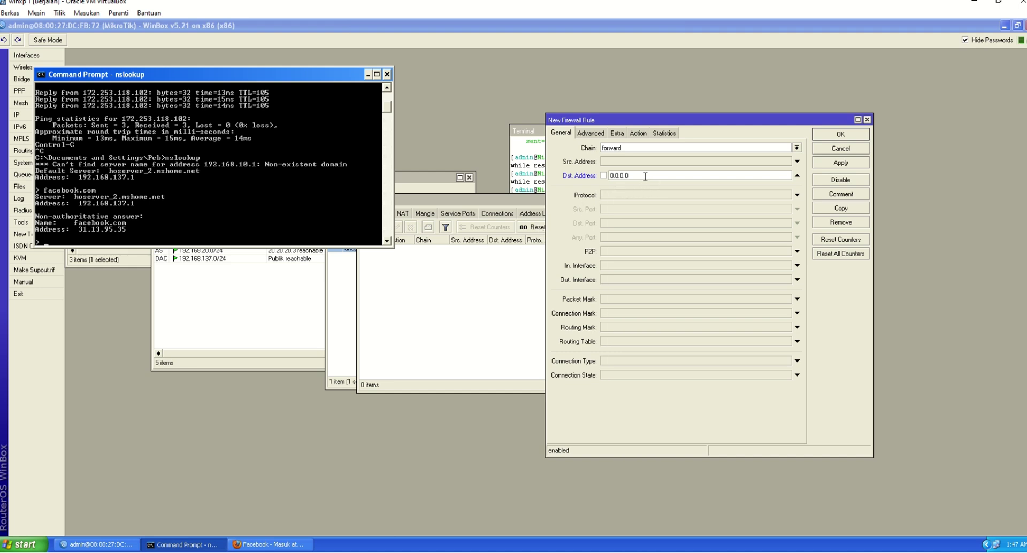
key(alt+Tab)
text(31)
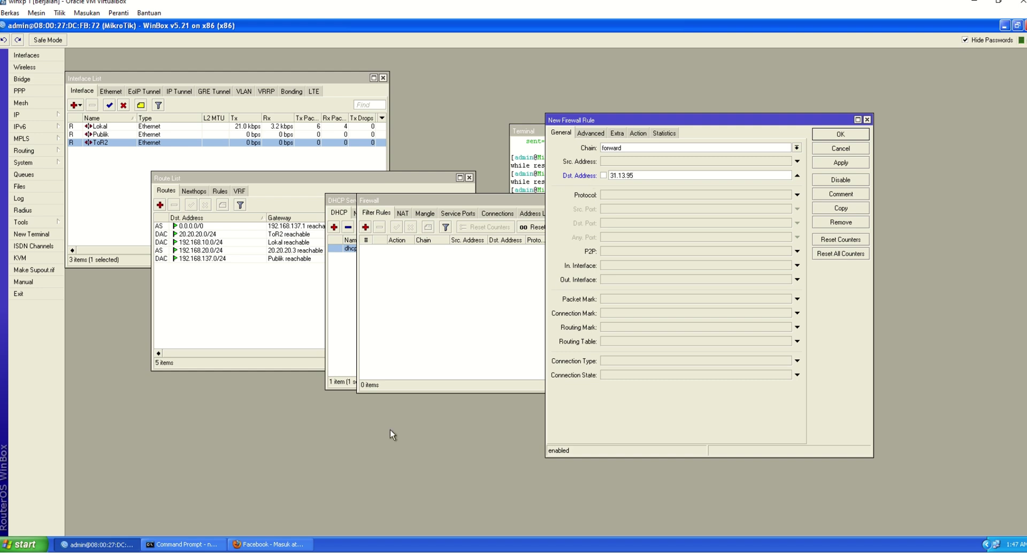
click(203, 543)
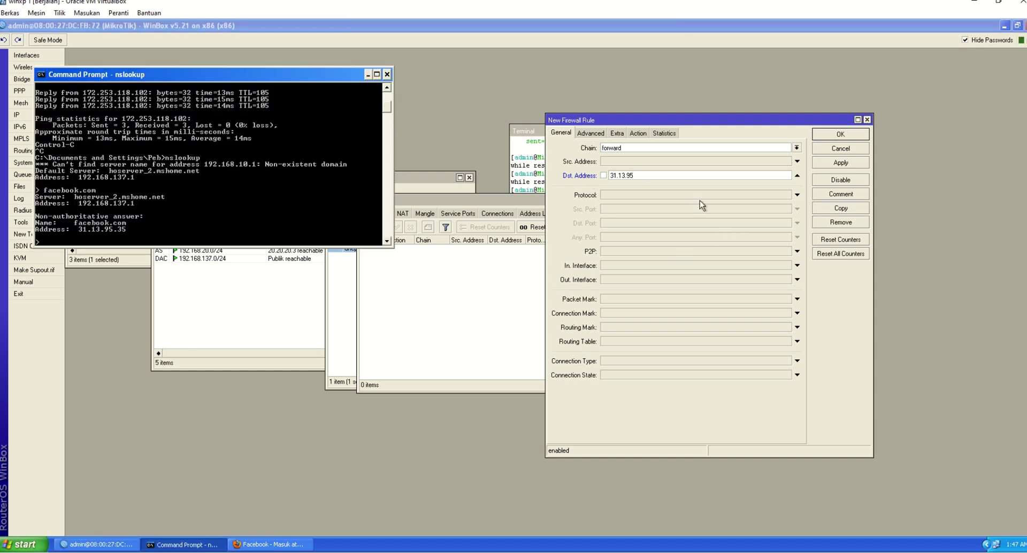
click(668, 174)
text(.35)
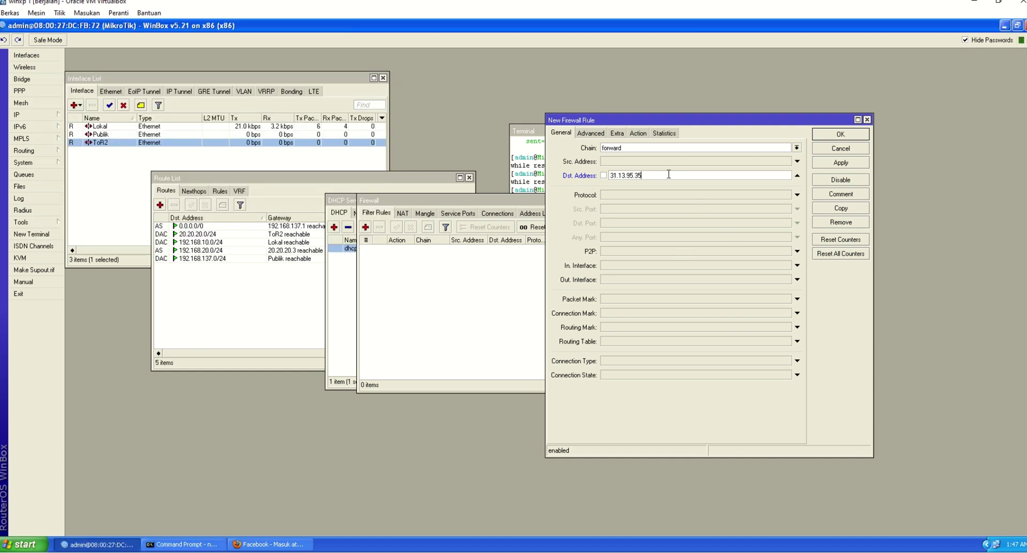
Step: Set the new firewall rule's action to drop, then apply and save the rule
click(638, 133)
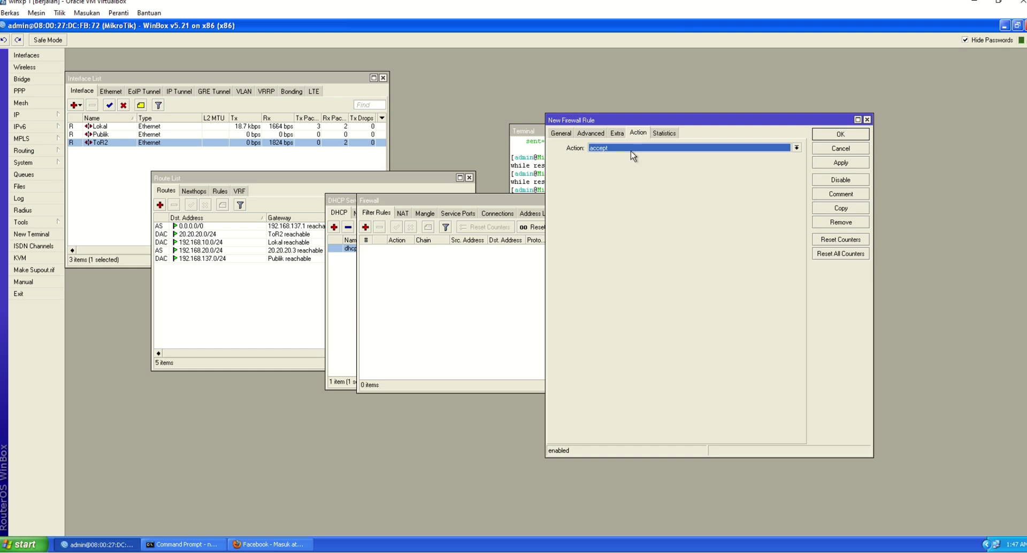
click(630, 148)
click(632, 177)
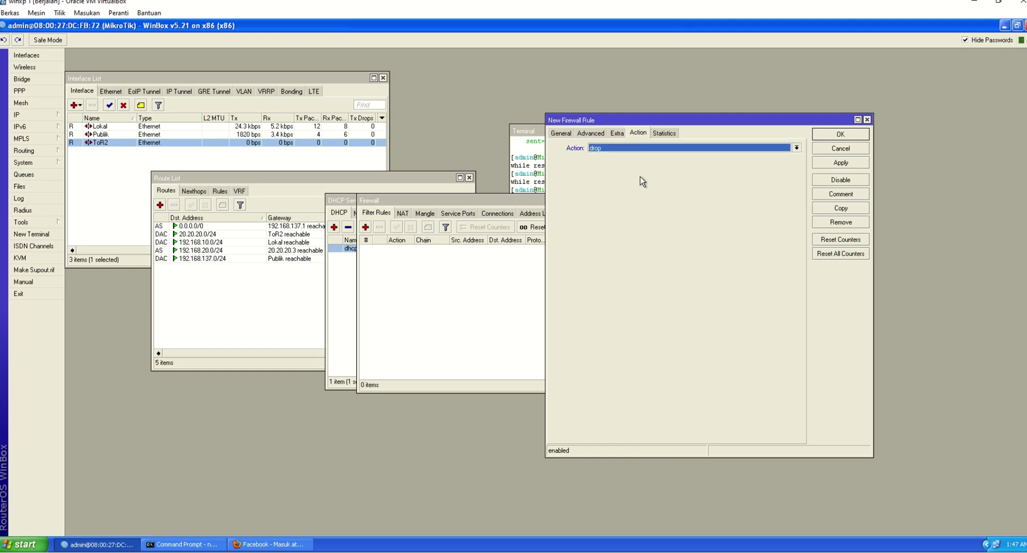
click(841, 163)
click(852, 137)
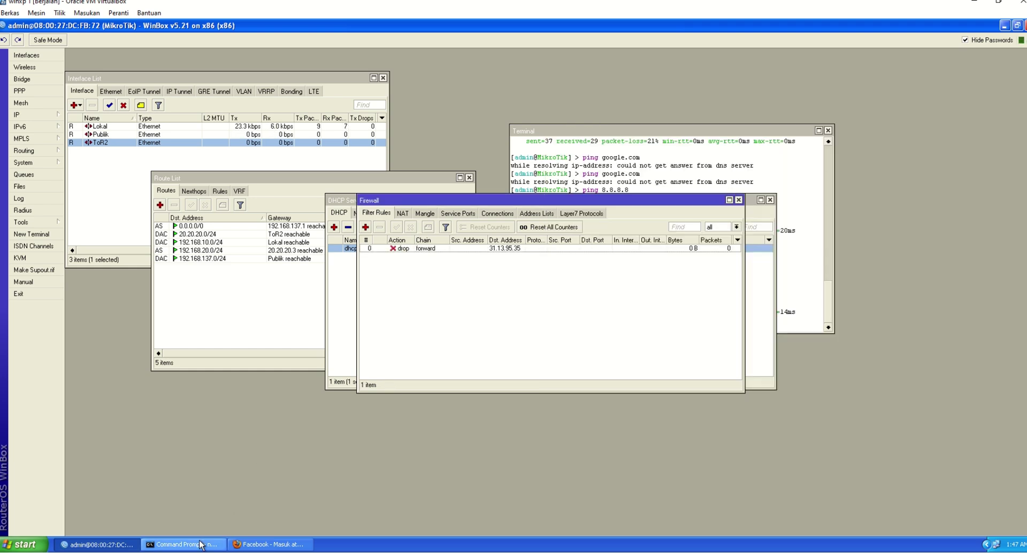
Step: Switch to Firefox and reload the Facebook page to test the drop rule
click(269, 545)
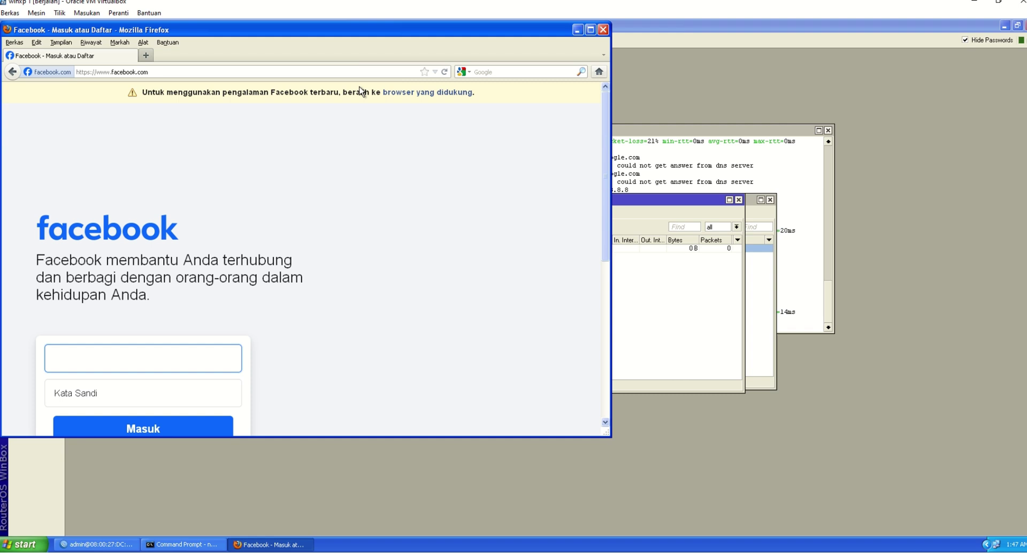
click(445, 72)
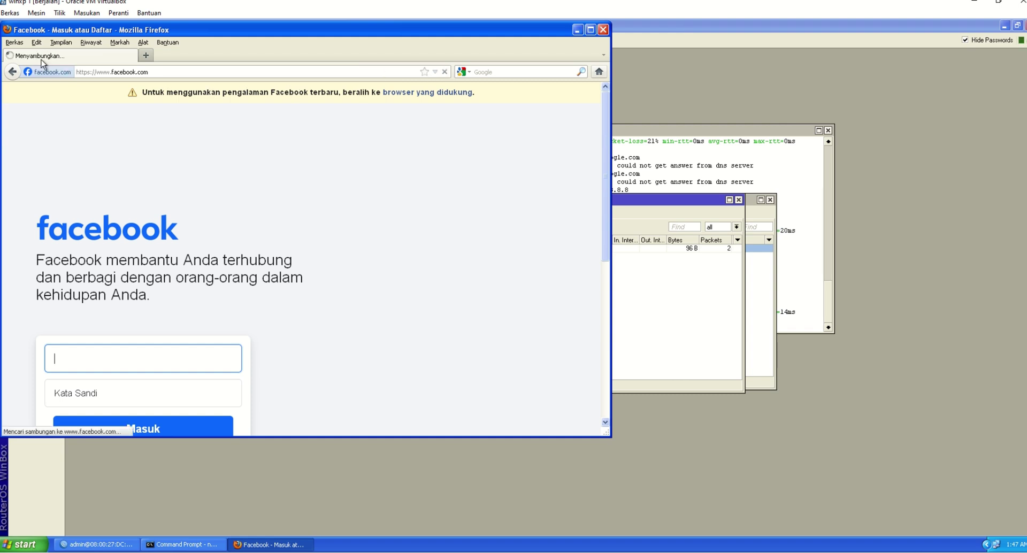
Step: Restore and arrange WinBox beside Firefox with its firewall list accessible, and disable the drop rule for 31.13.95.35
click(647, 214)
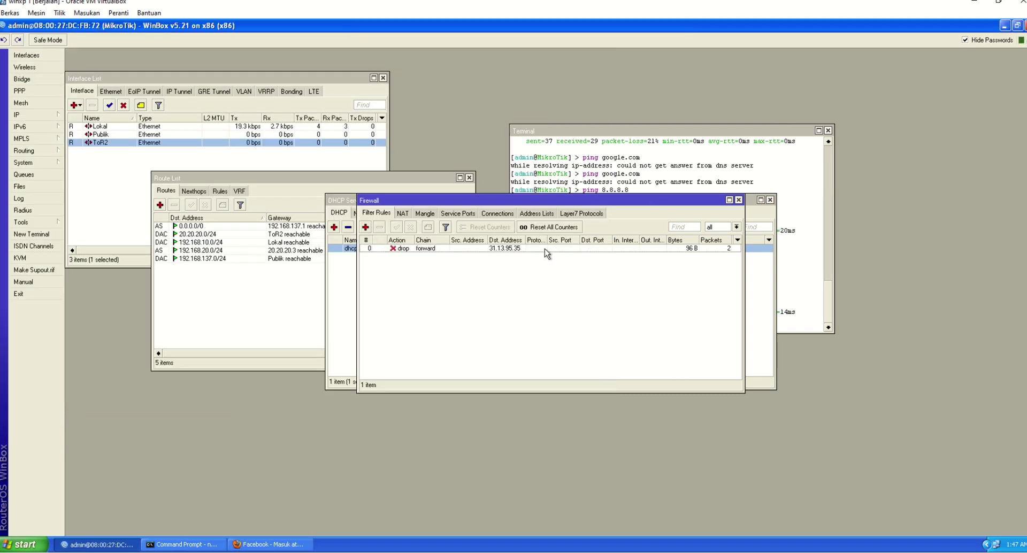
click(530, 250)
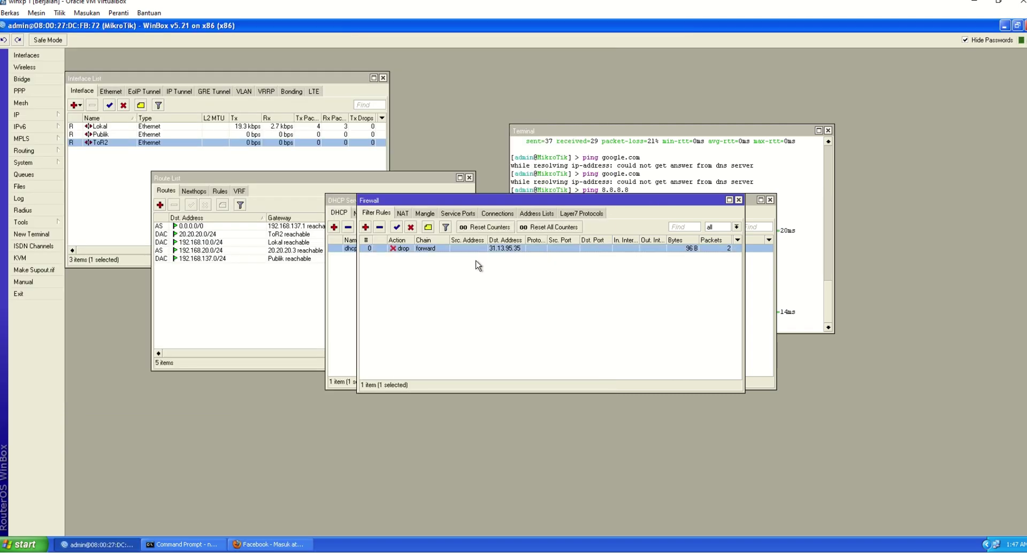
double_click(574, 31)
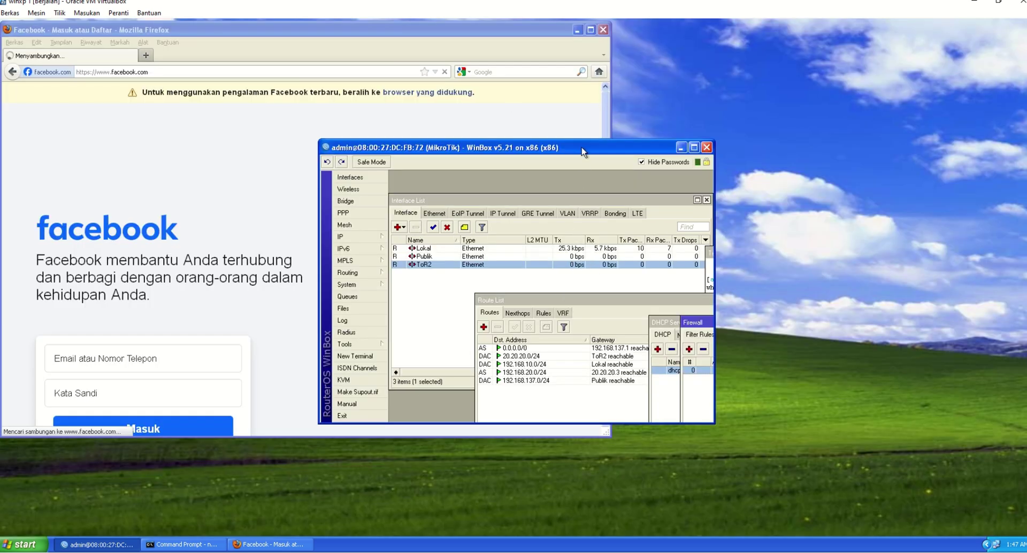
drag(607, 147, 825, 102)
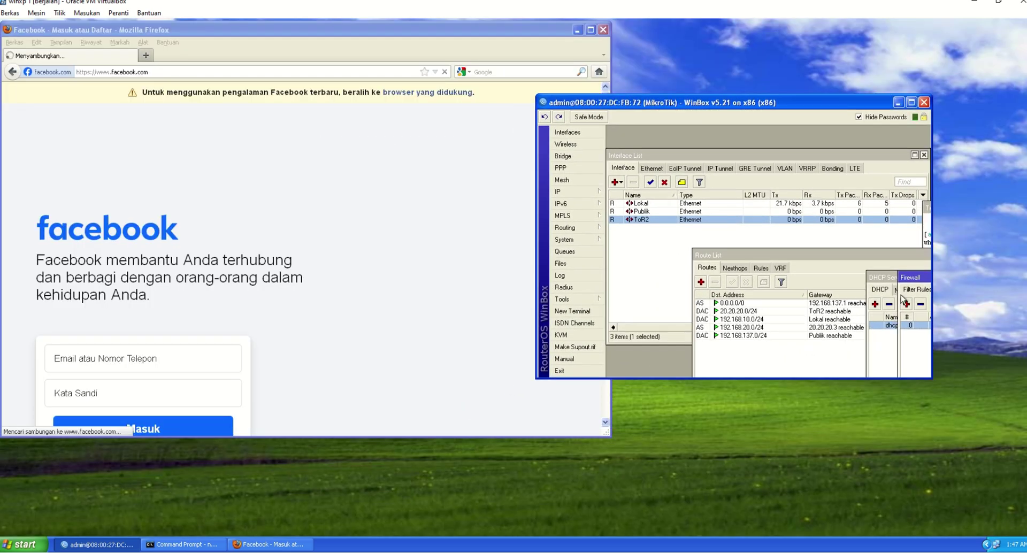
drag(911, 278, 657, 223)
click(698, 246)
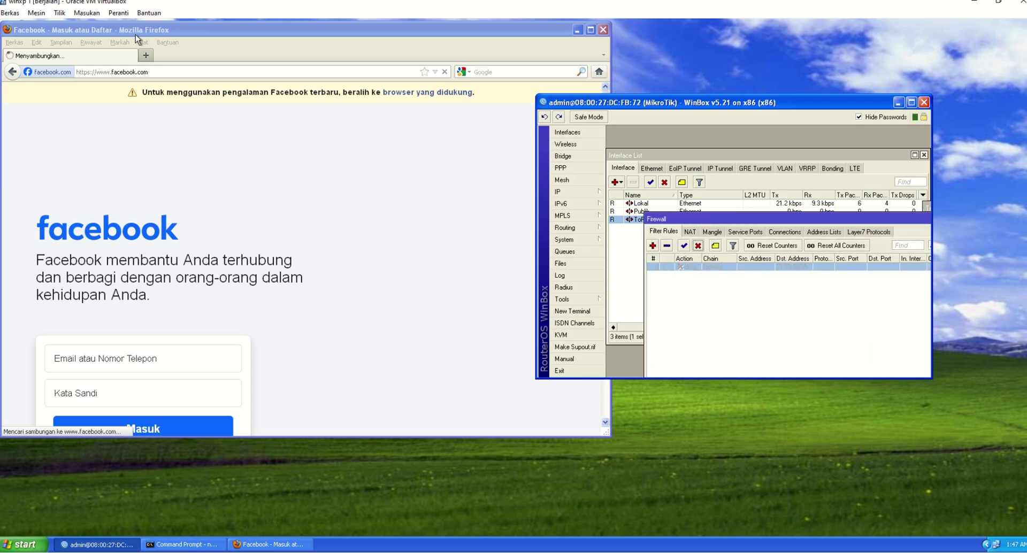
Step: Check the Facebook page in Firefox, then exit nslookup in Command Prompt and ping facebook.com with the drop rule disabled
click(437, 74)
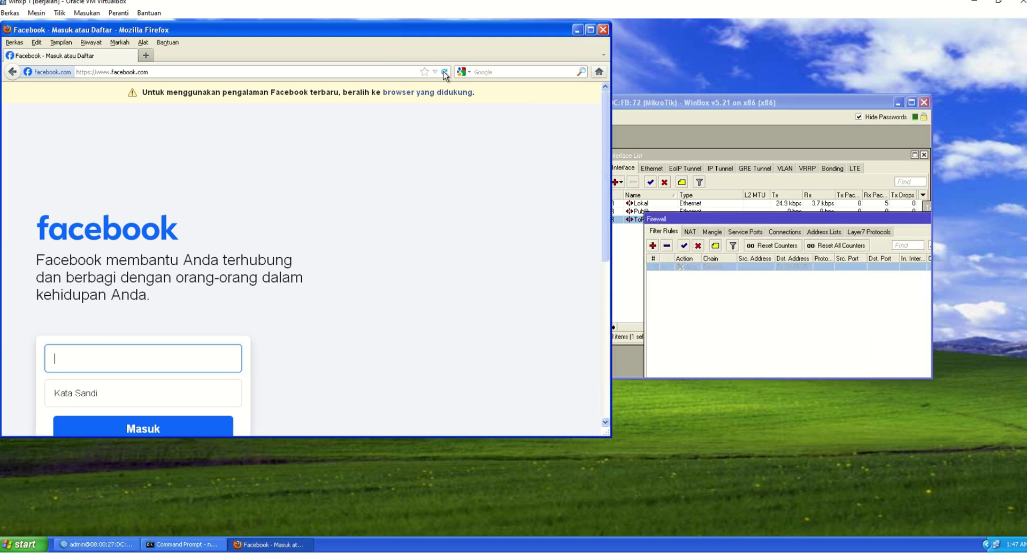
click(366, 73)
click(182, 545)
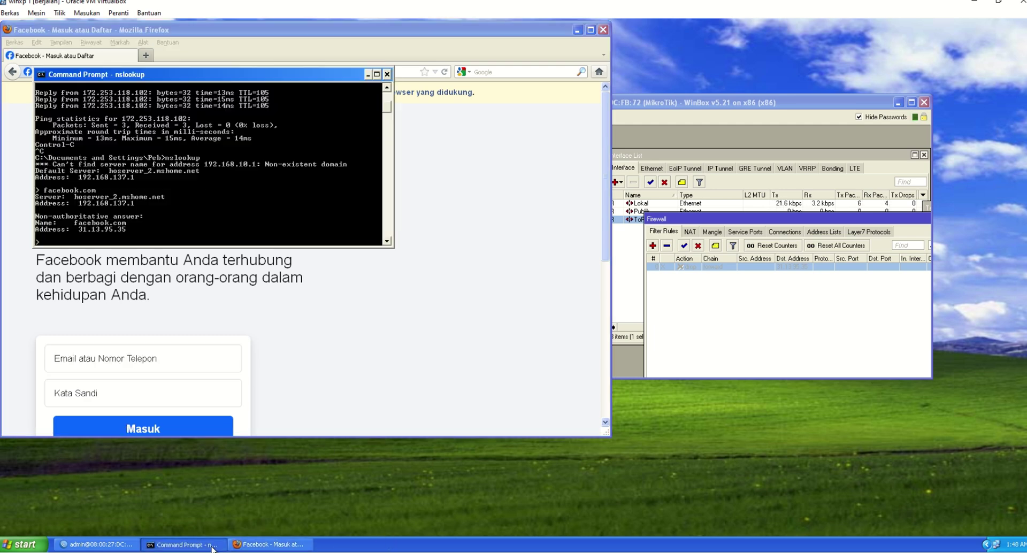
key(ctrl+c)
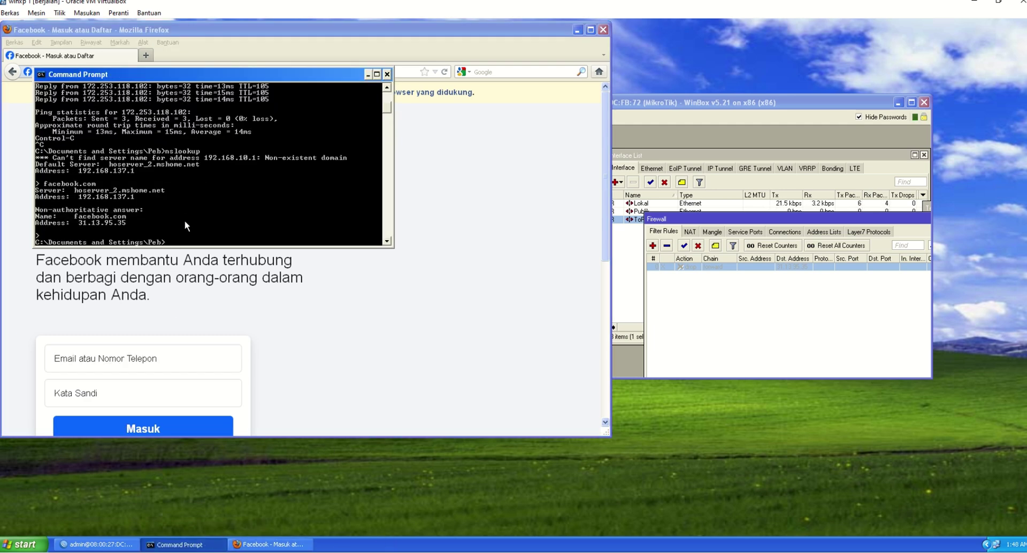
text(ping facebook.com)
key(Return)
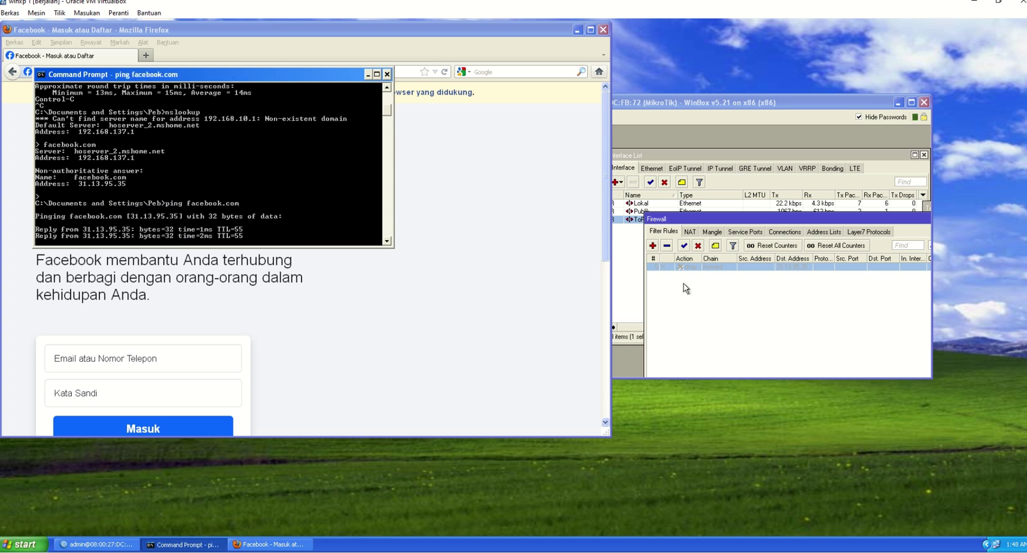
Step: Enable the firewall drop rule for 31.13.95.35 in WinBox, then ping facebook.com again from Command Prompt
click(738, 267)
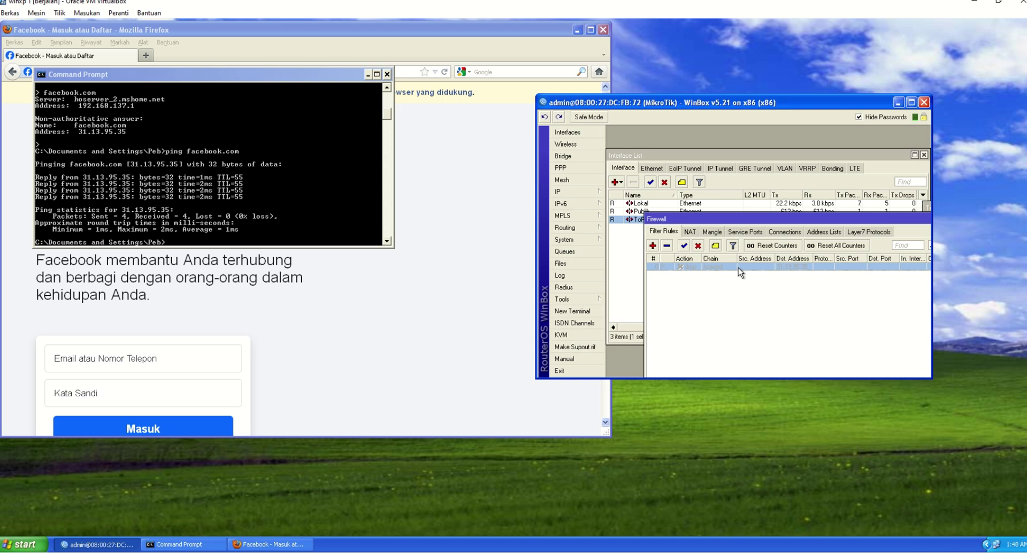
click(685, 246)
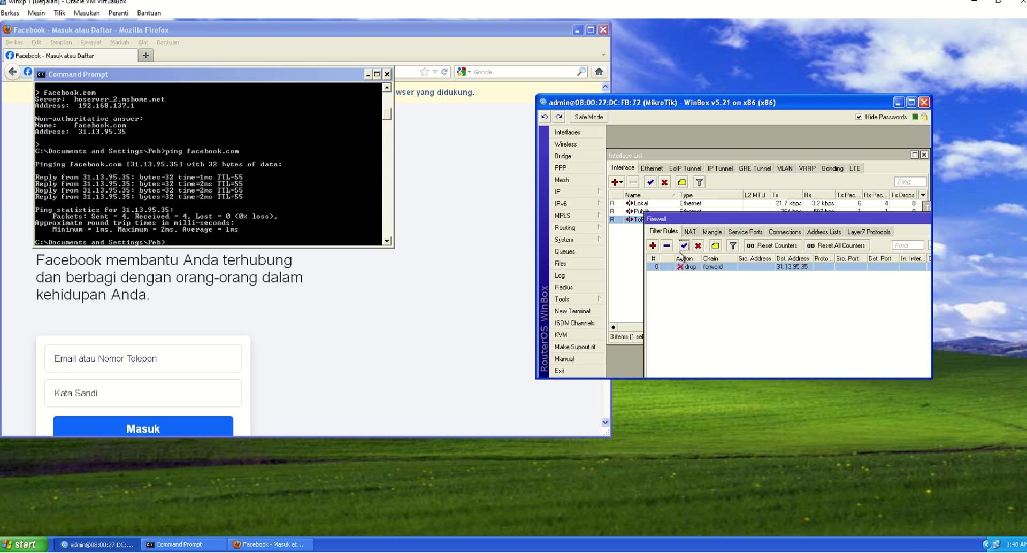
click(186, 235)
key(Up)
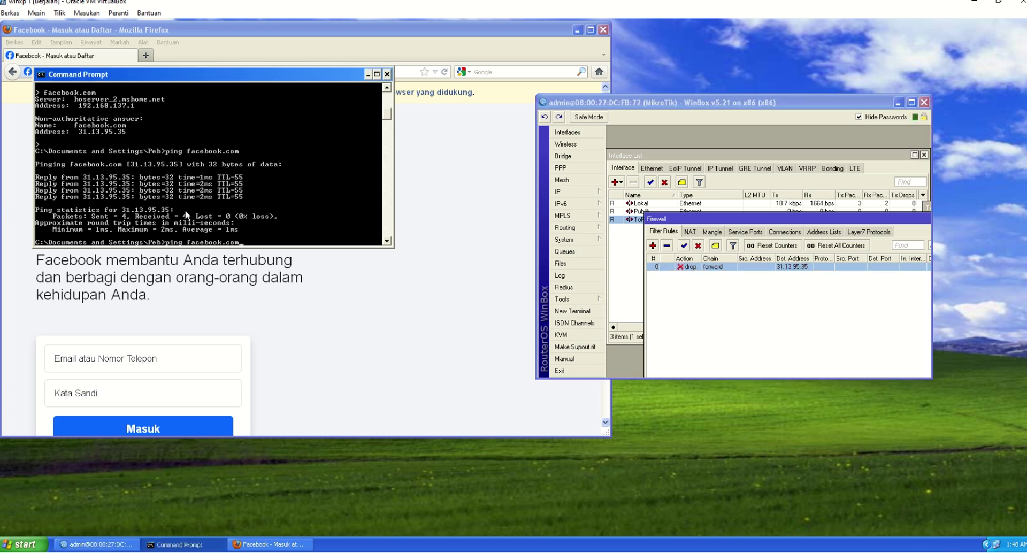
key(Return)
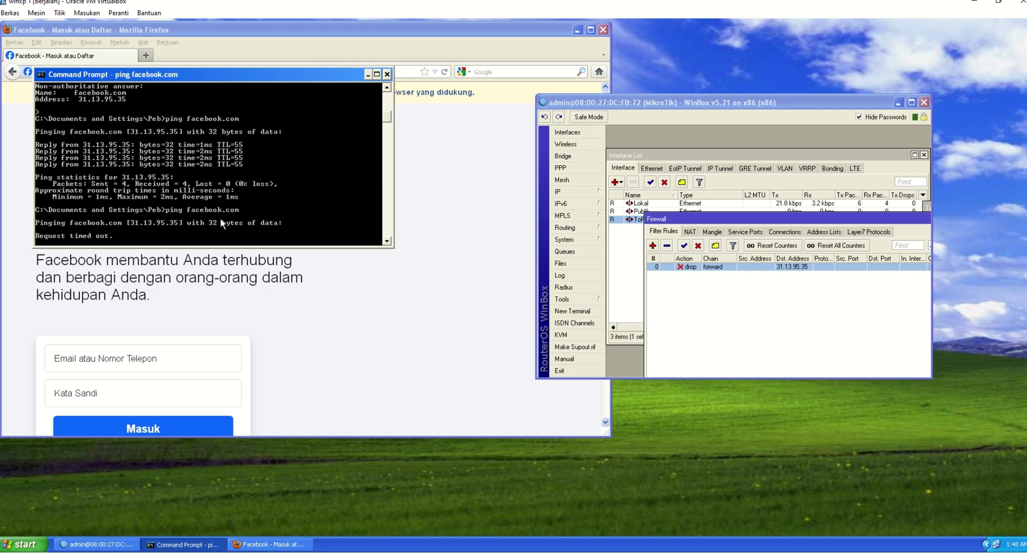
Step: Disable the drop rule for 31.13.95.35 and repeat the facebook.com ping in Command Prompt once the running ping ends
click(689, 267)
click(685, 246)
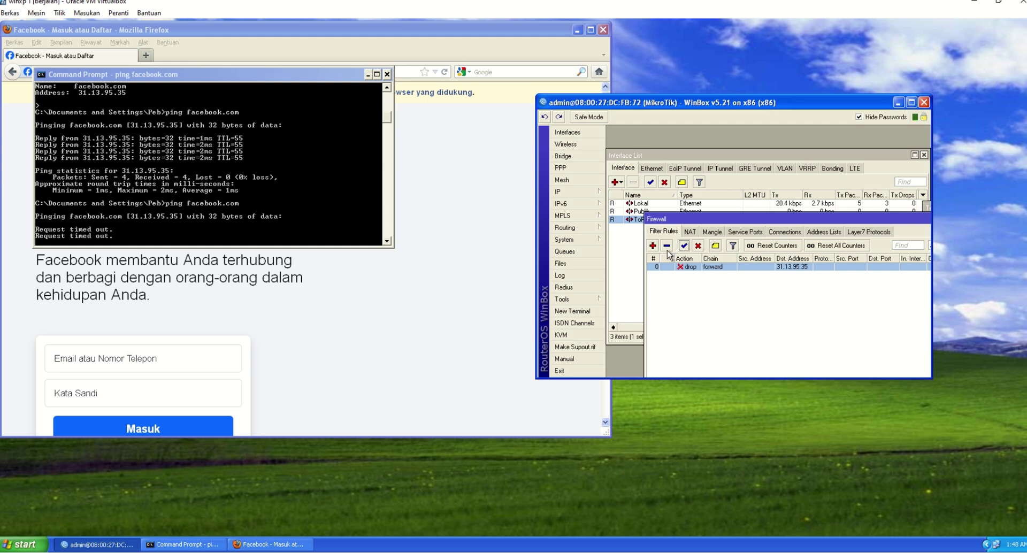
click(697, 246)
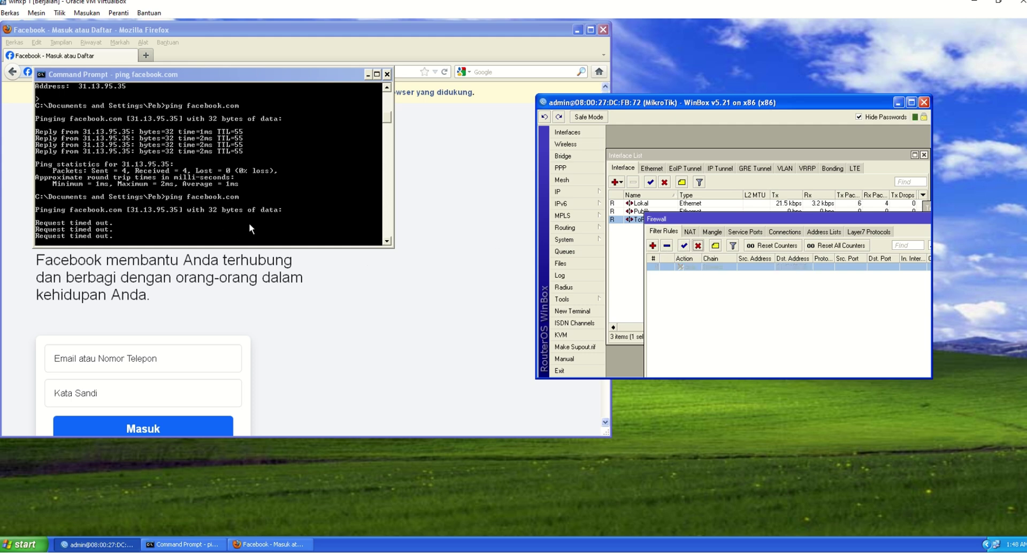
click(273, 191)
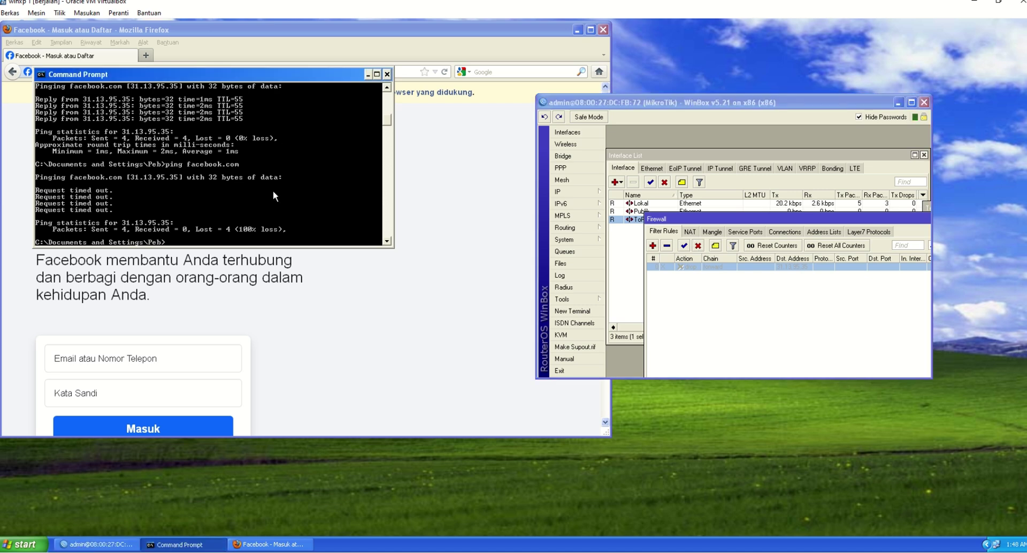
key(Up)
key(Return)
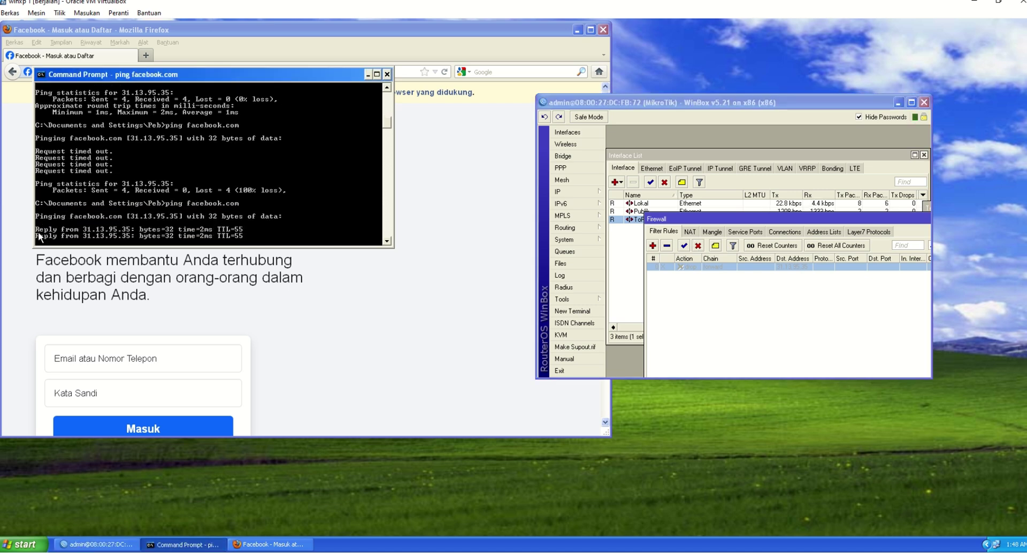
Step: Reposition the Firewall window inside WinBox so its rule list is fully accessible, and re-enable the Facebook drop rule
click(750, 267)
drag(779, 219, 755, 171)
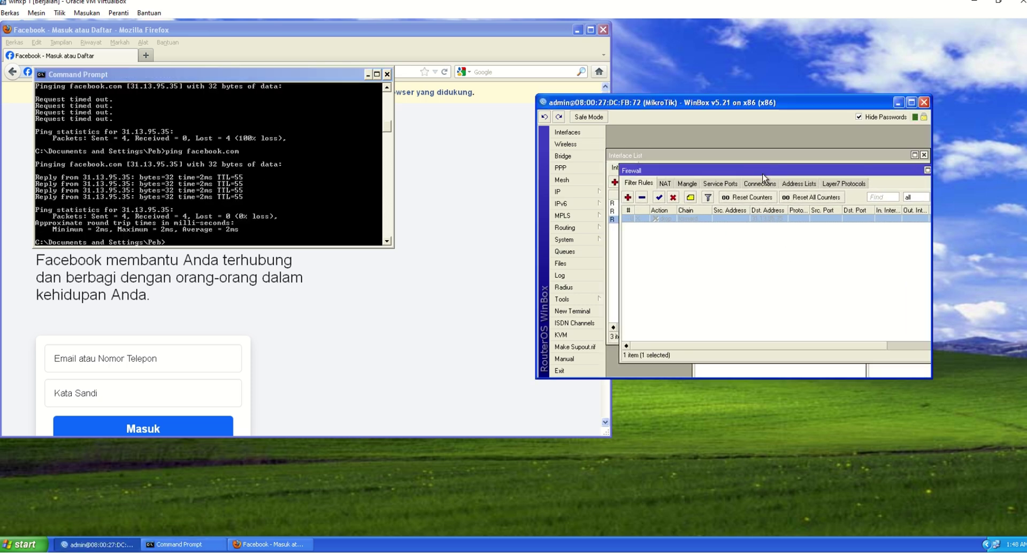
click(660, 198)
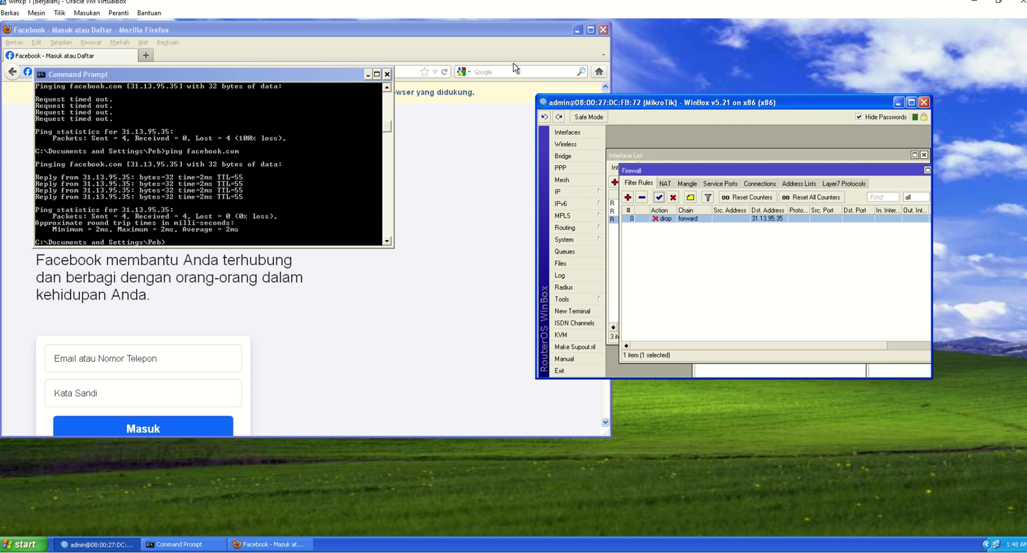